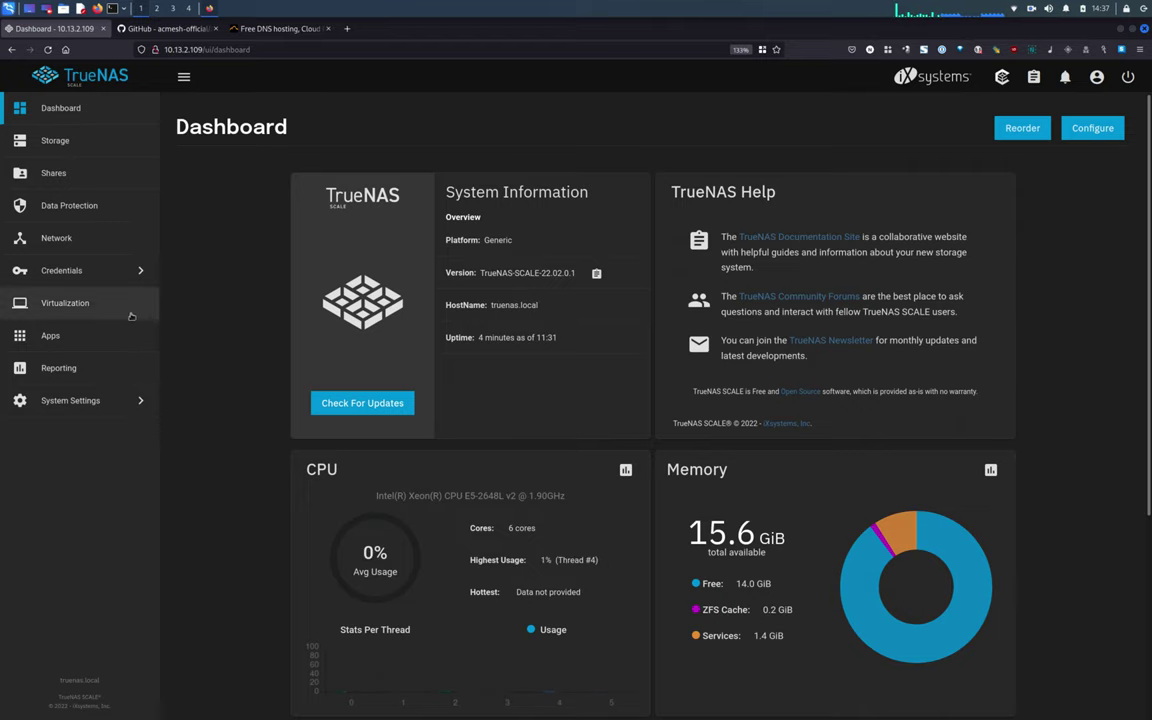
# Go to Network and open the Global Configuration settings form
pyautogui.click(57, 240)
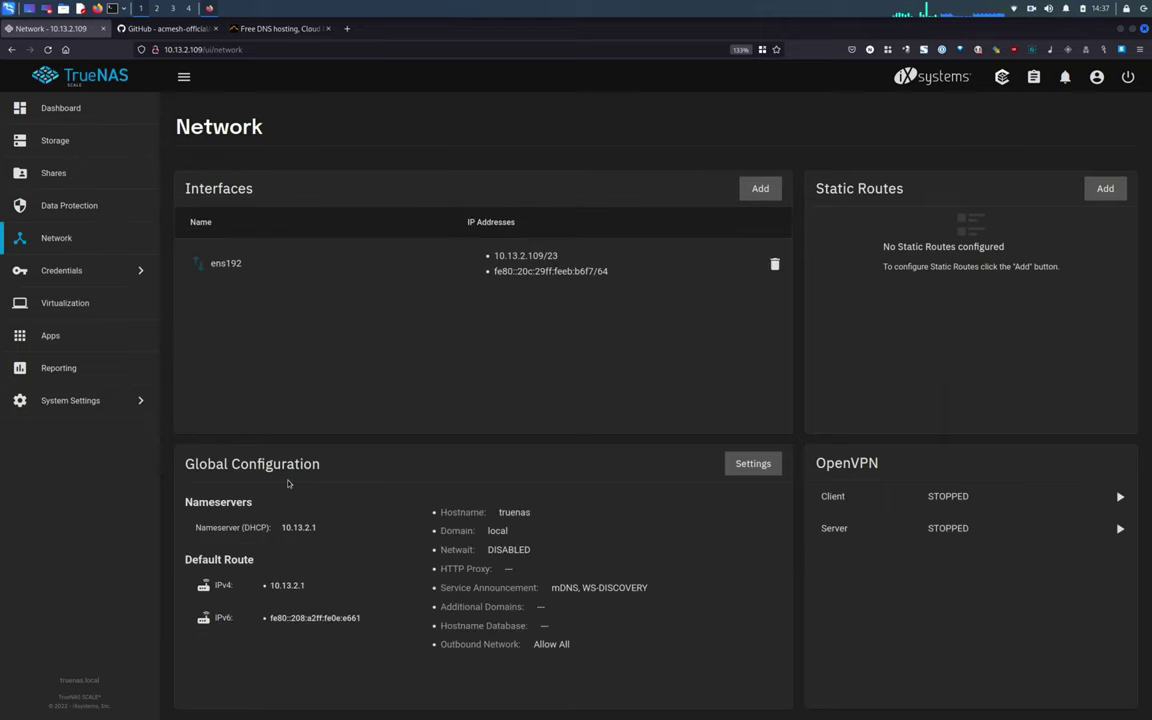
pyautogui.click(750, 474)
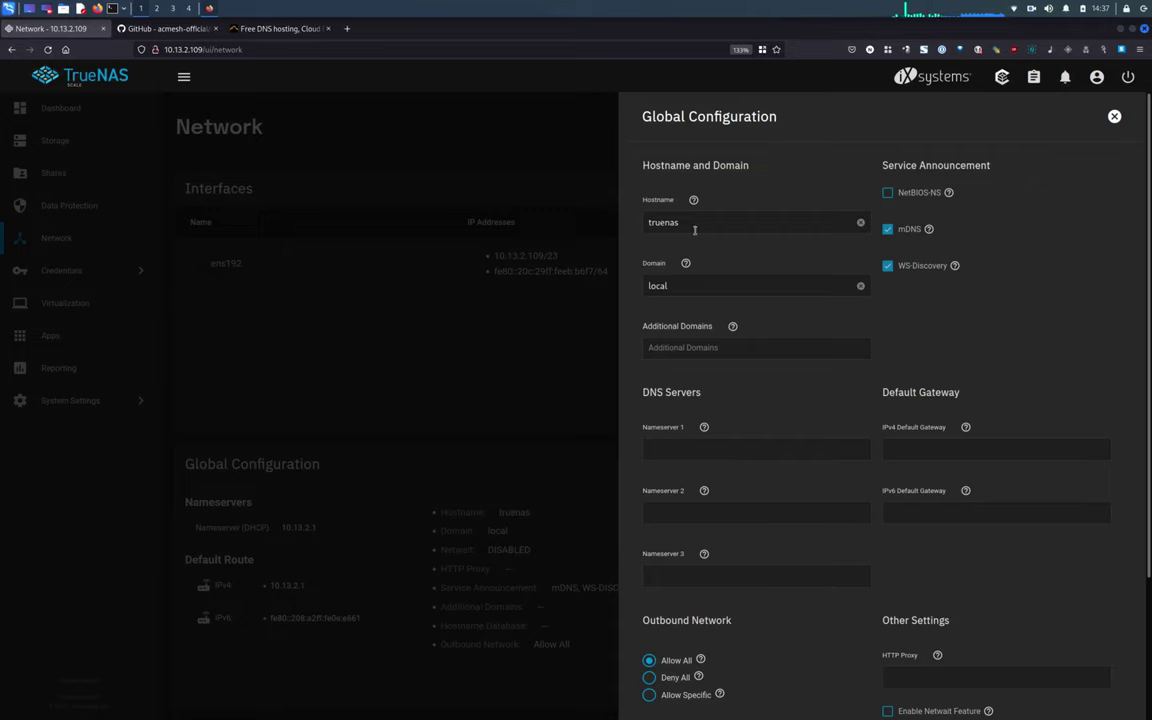
# Replace domain 'local' with sysadmin102.tech, extend the hostname to truenasscale102, and save
pyautogui.doubleClick(697, 285)
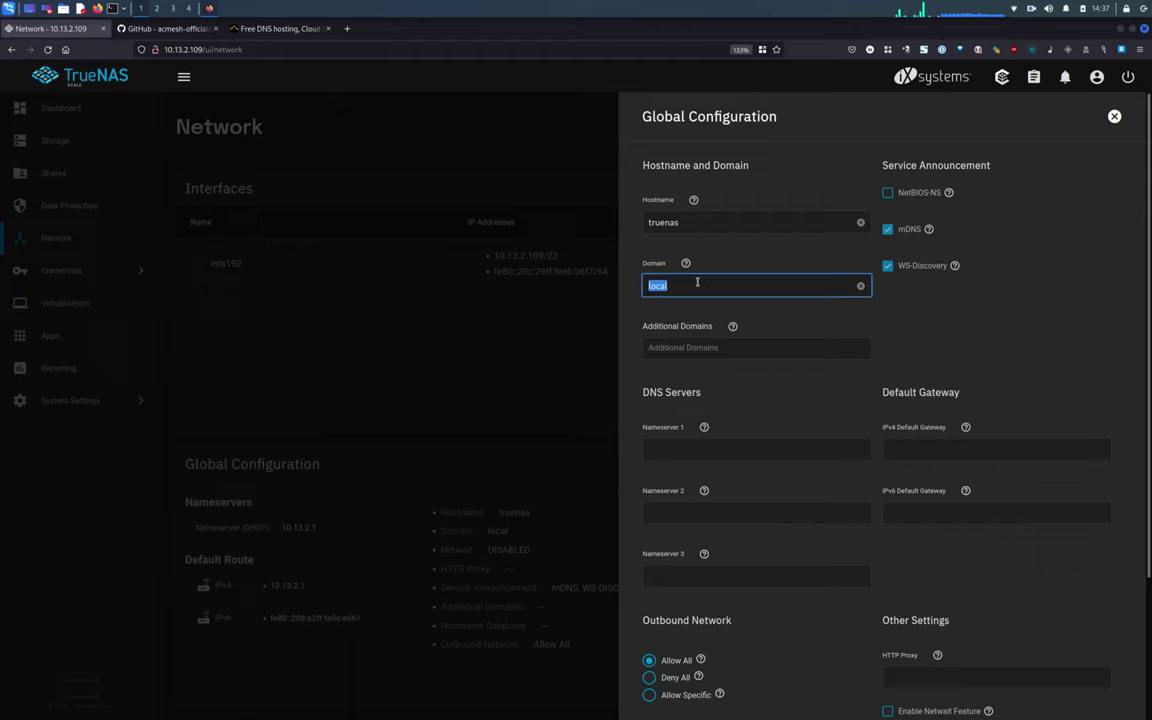
pyautogui.write('sysadmin102.tech')
pyautogui.click(694, 222)
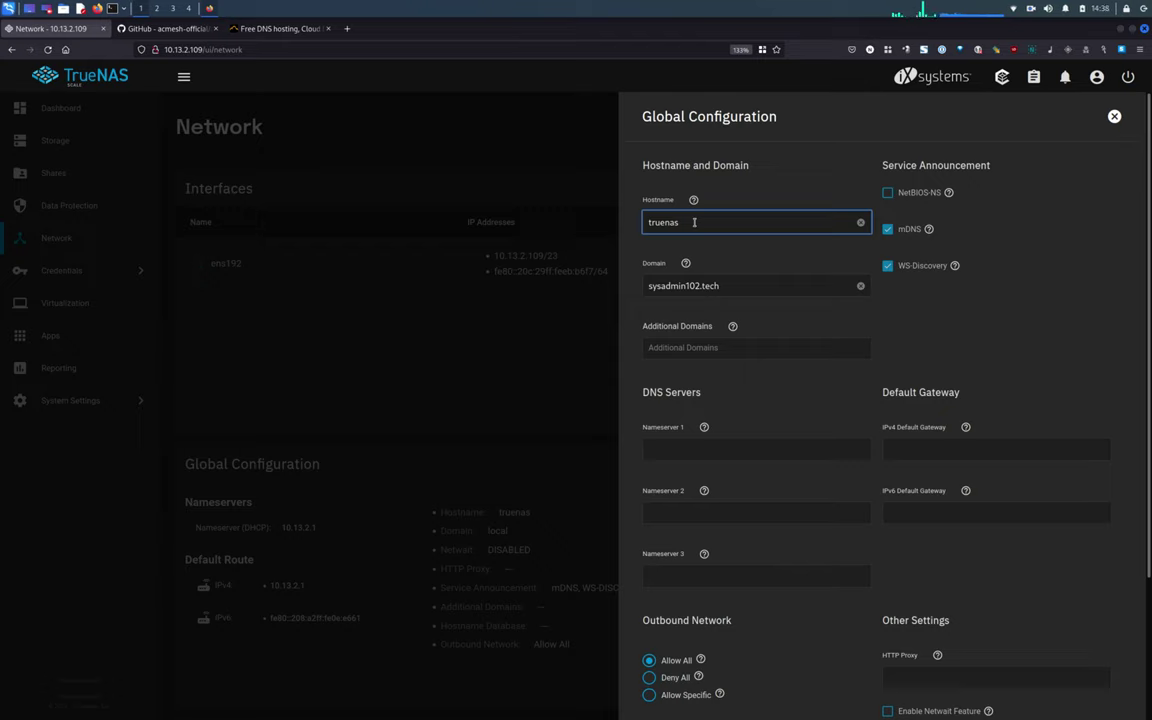
pyautogui.write('scale102')
pyautogui.scroll(-3, 891, 215)
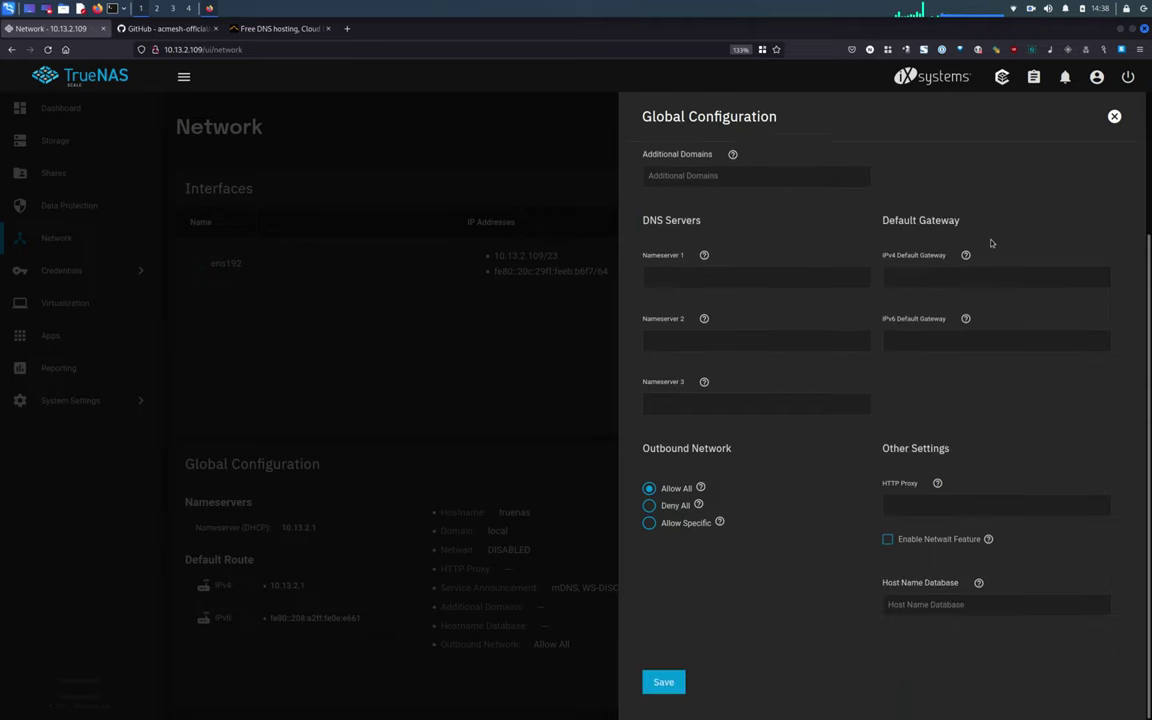
pyautogui.click(664, 684)
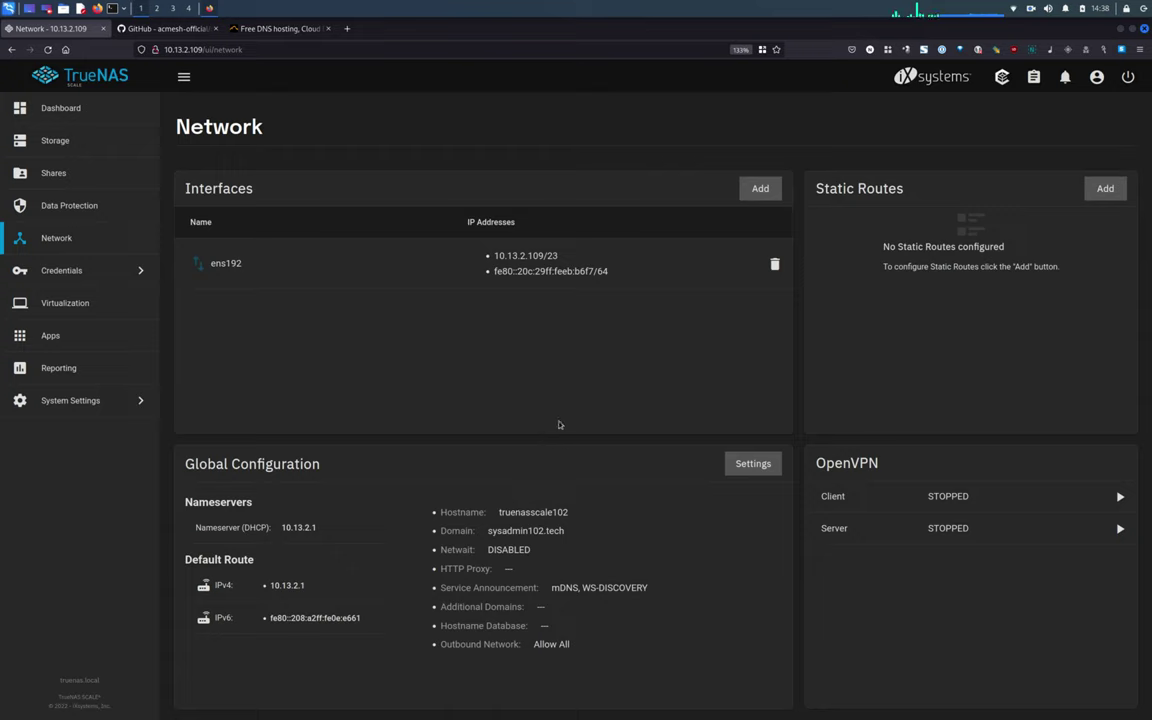
# Restart TrueNAS from the power menu, confirming the restart
pyautogui.click(1127, 80)
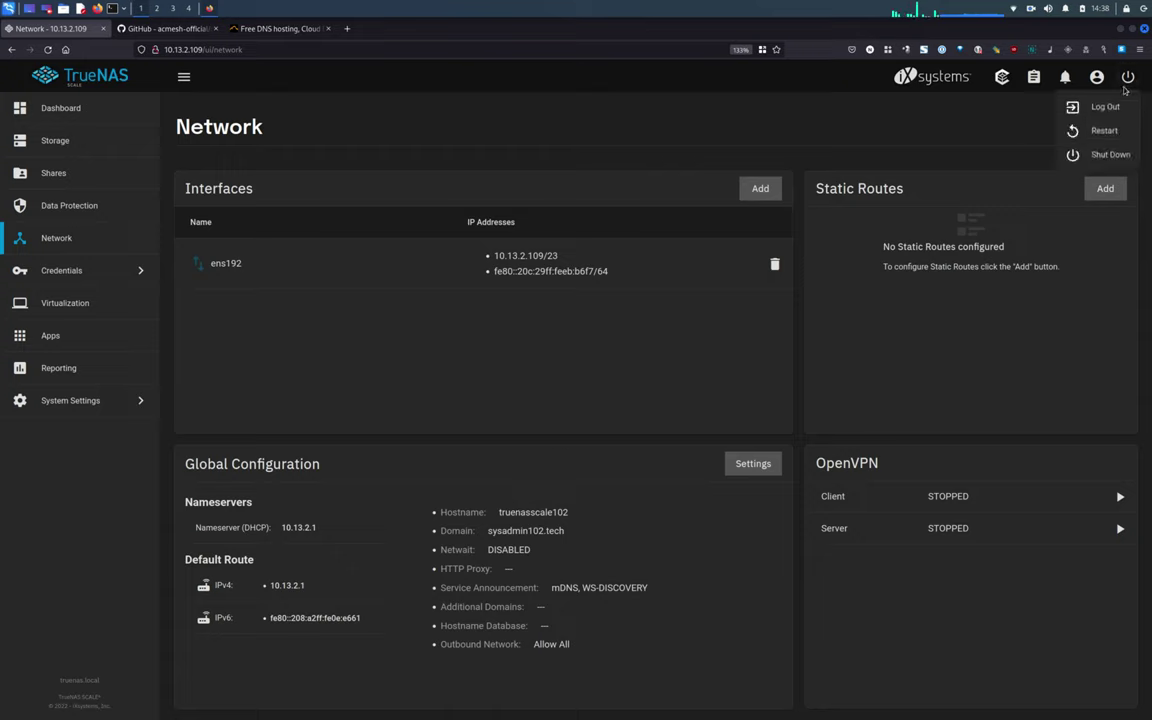
pyautogui.click(1095, 133)
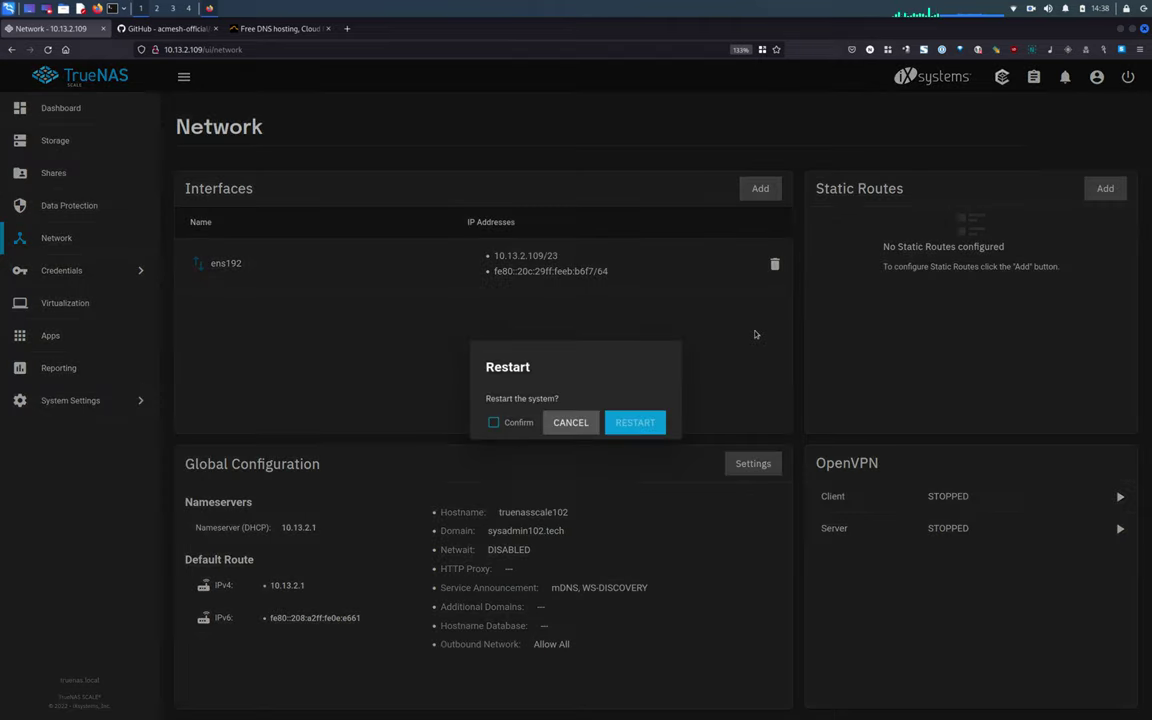
pyautogui.click(493, 422)
pyautogui.click(630, 421)
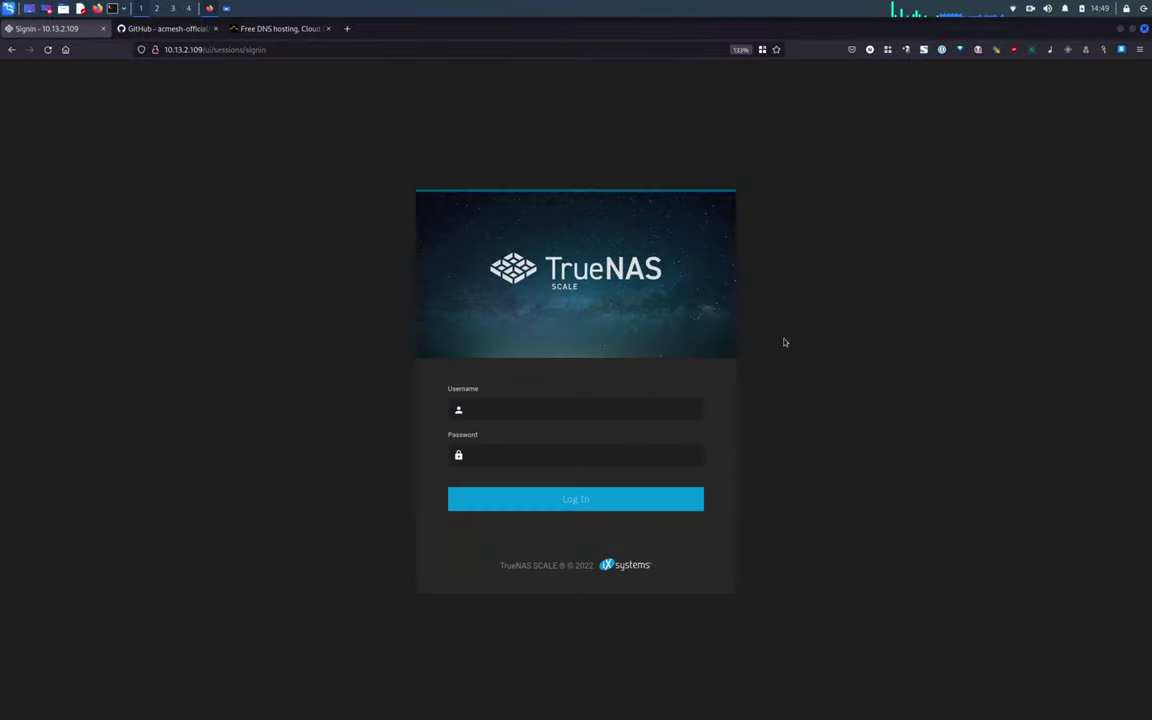
# Sign in as root with the account password and check the dashboard hostname truenasscale102.sysadmin102.tech
pyautogui.click(641, 406)
pyautogui.write('root')
pyautogui.press('Tab')
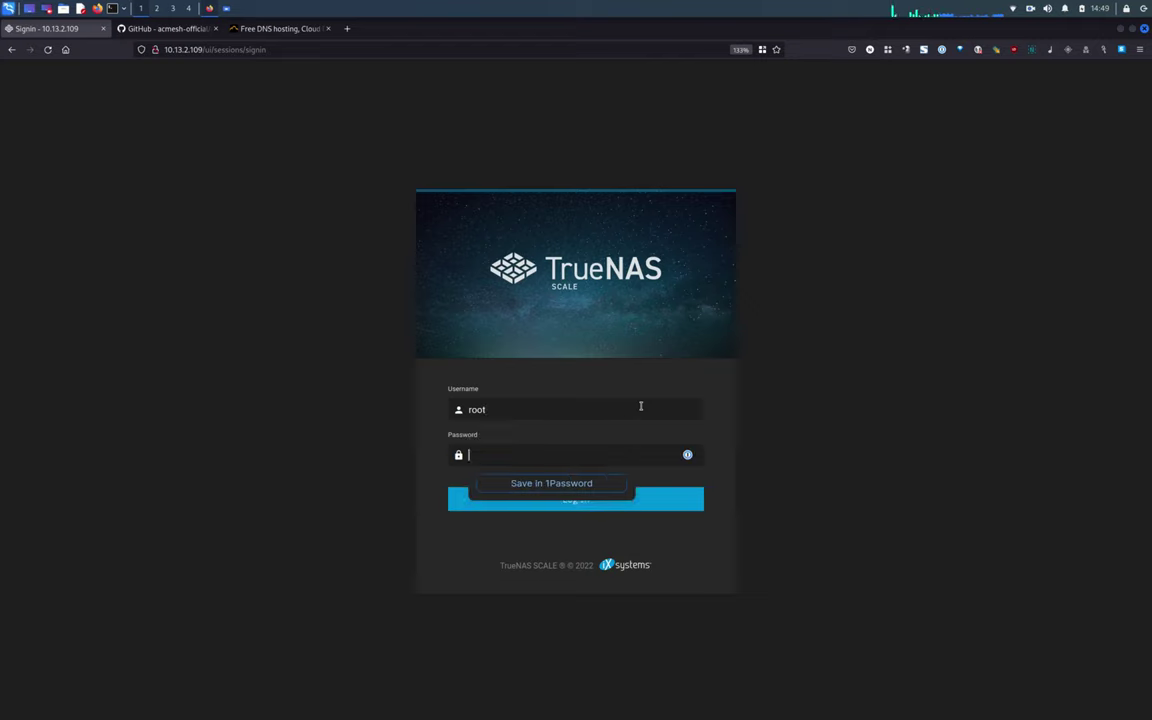
pyautogui.press('Return')
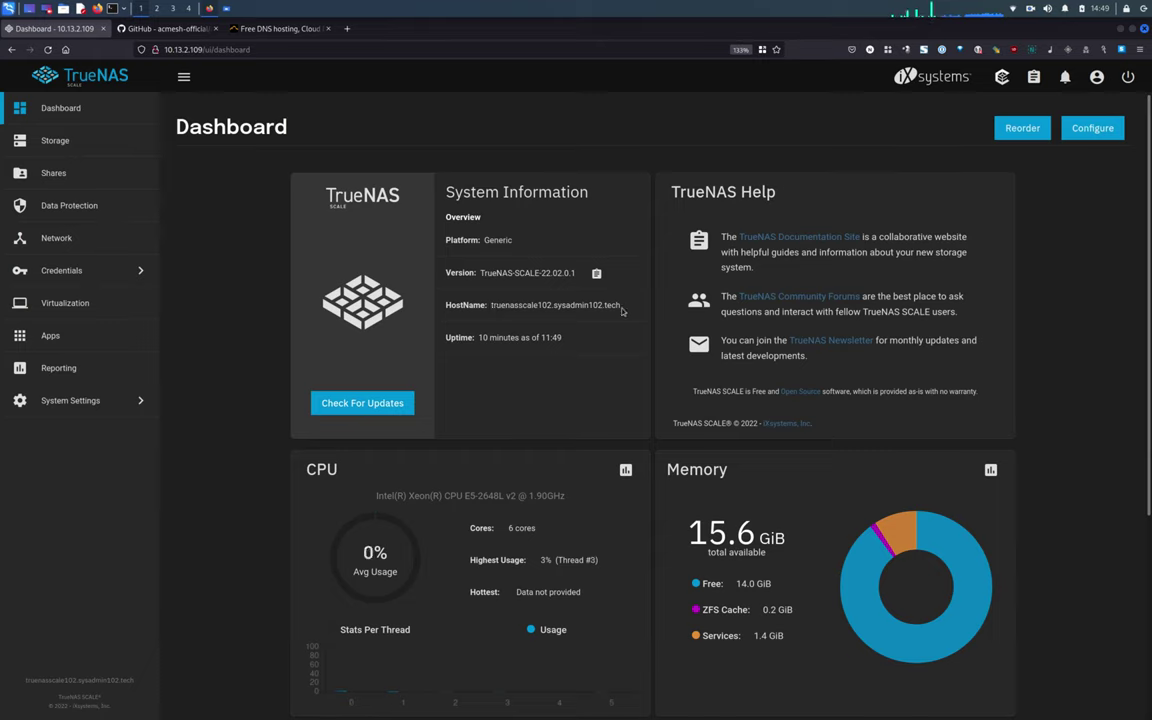
pyautogui.moveTo(621, 306); pyautogui.dragTo(489, 305)
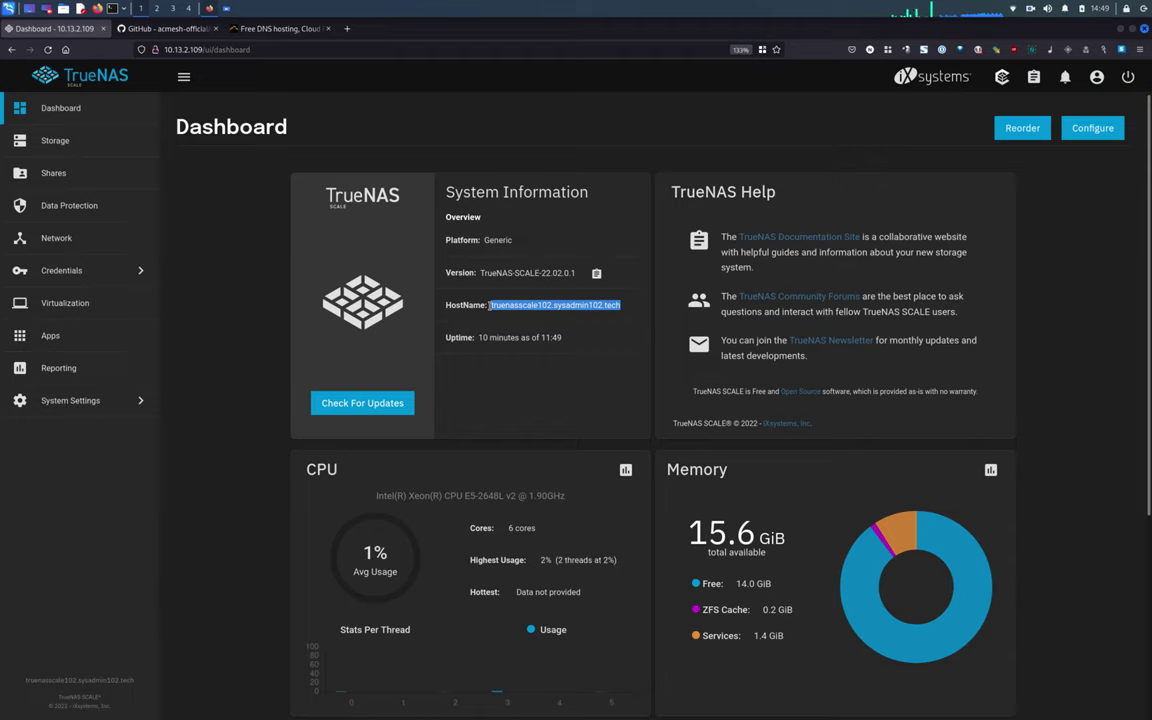
pyautogui.click(393, 50)
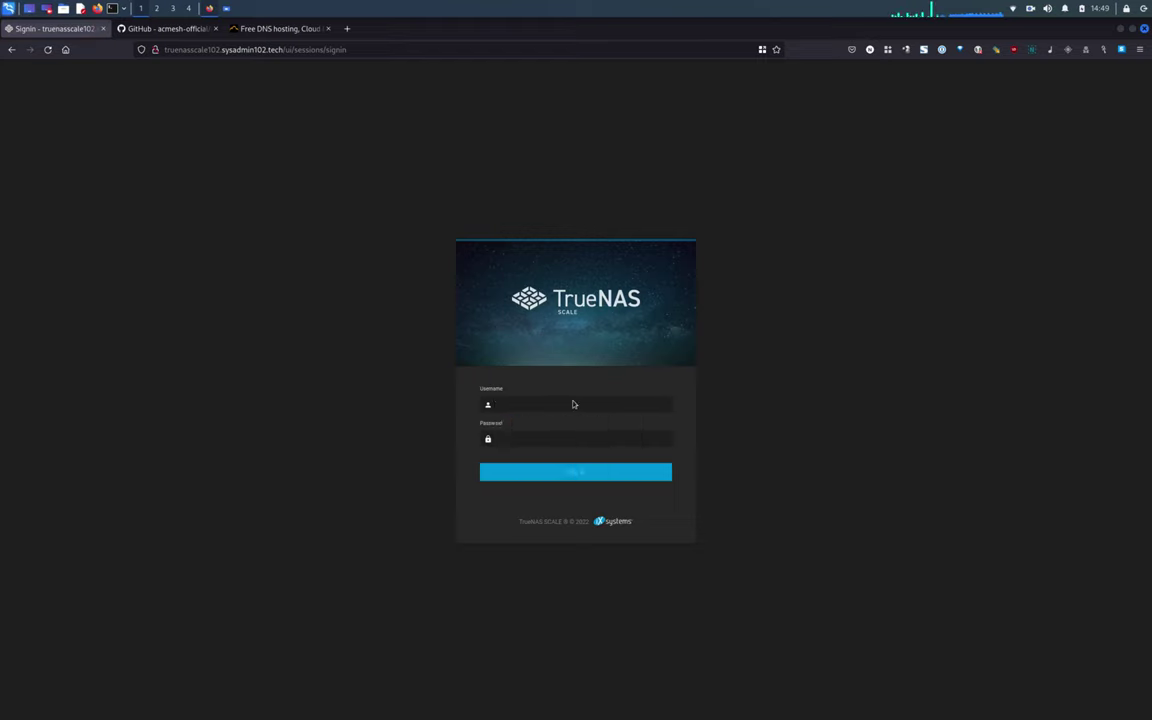
# Sign in as root at truenasscale102.sysadmin102.tech and go to Credentials > Certificates
pyautogui.write('root')
pyautogui.press('Tab')
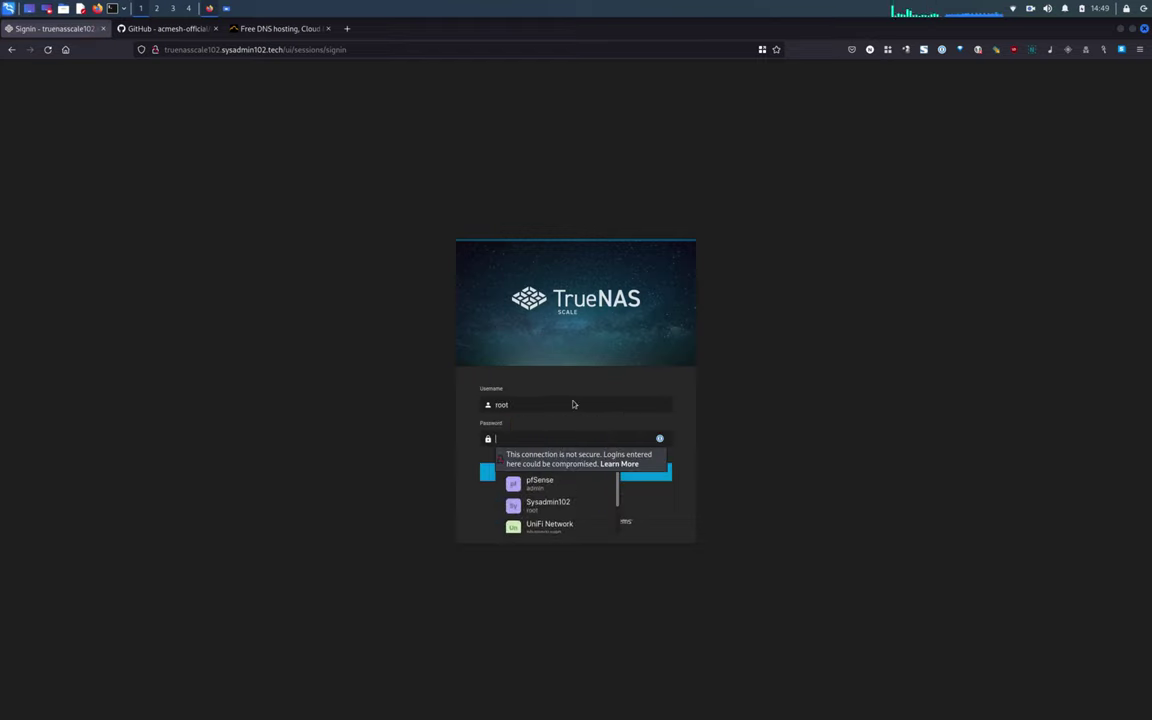
pyautogui.write('*************')
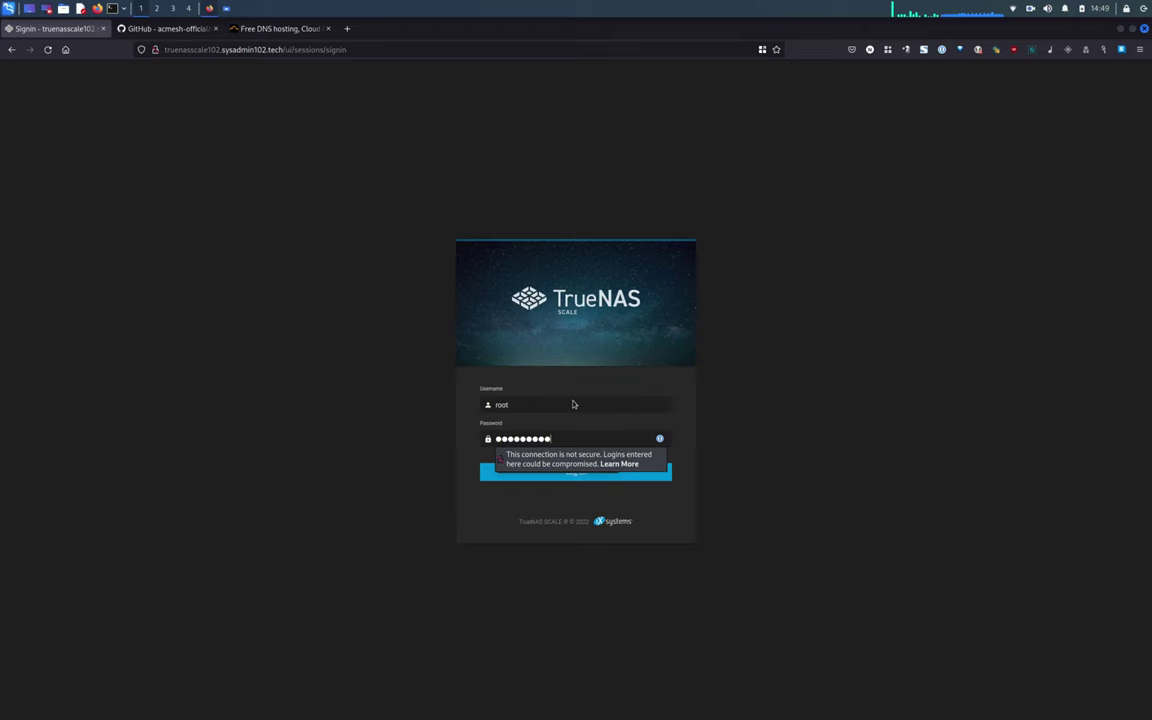
pyautogui.press('Return')
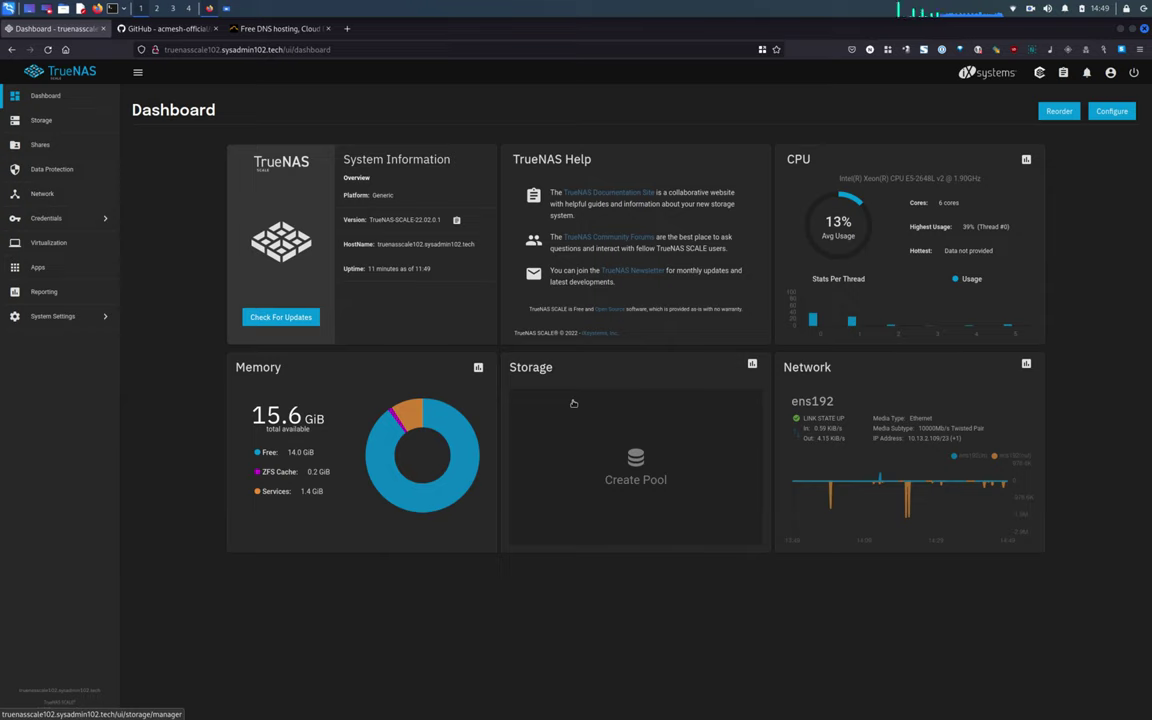
pyautogui.click(73, 218)
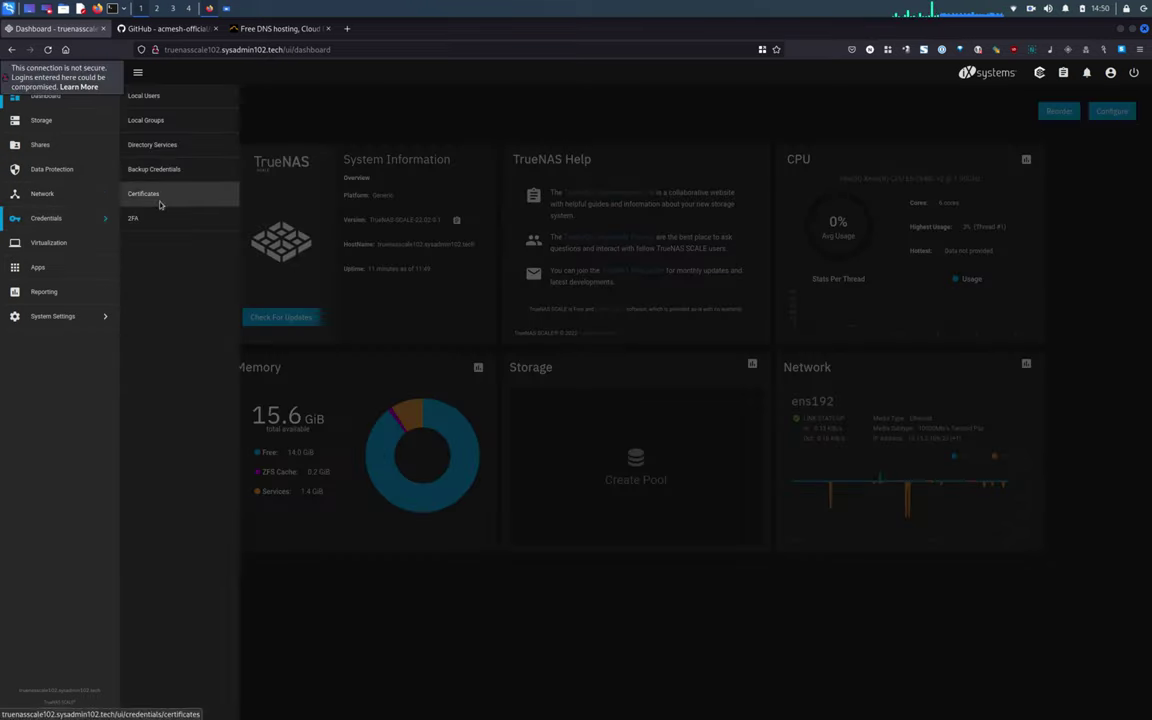
pyautogui.click(160, 204)
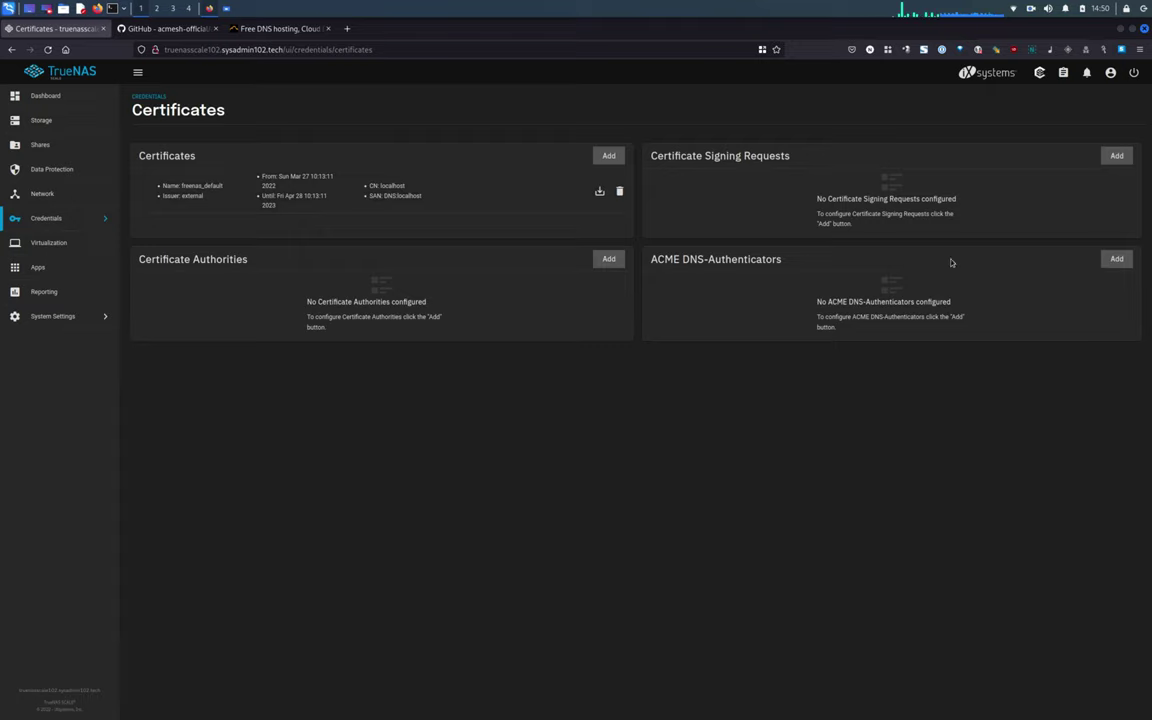
# Open Add DNS Authenticator, review the provider list, keep cloudflare, then close without saving
pyautogui.click(1115, 259)
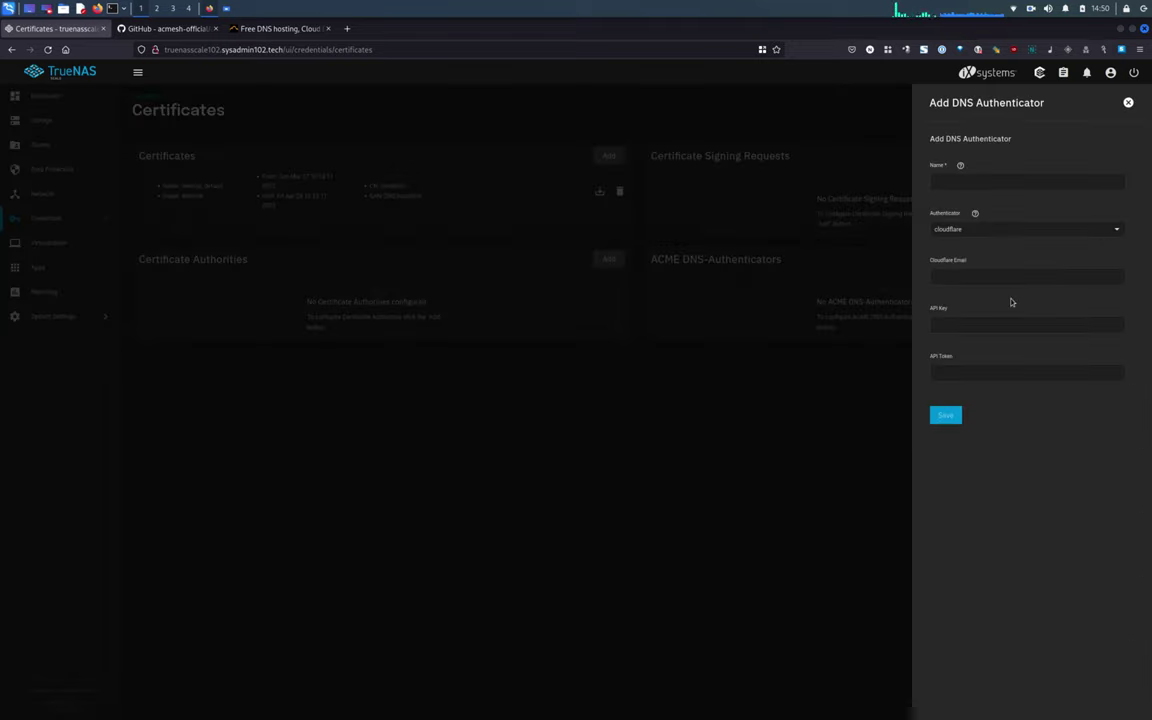
pyautogui.click(993, 231)
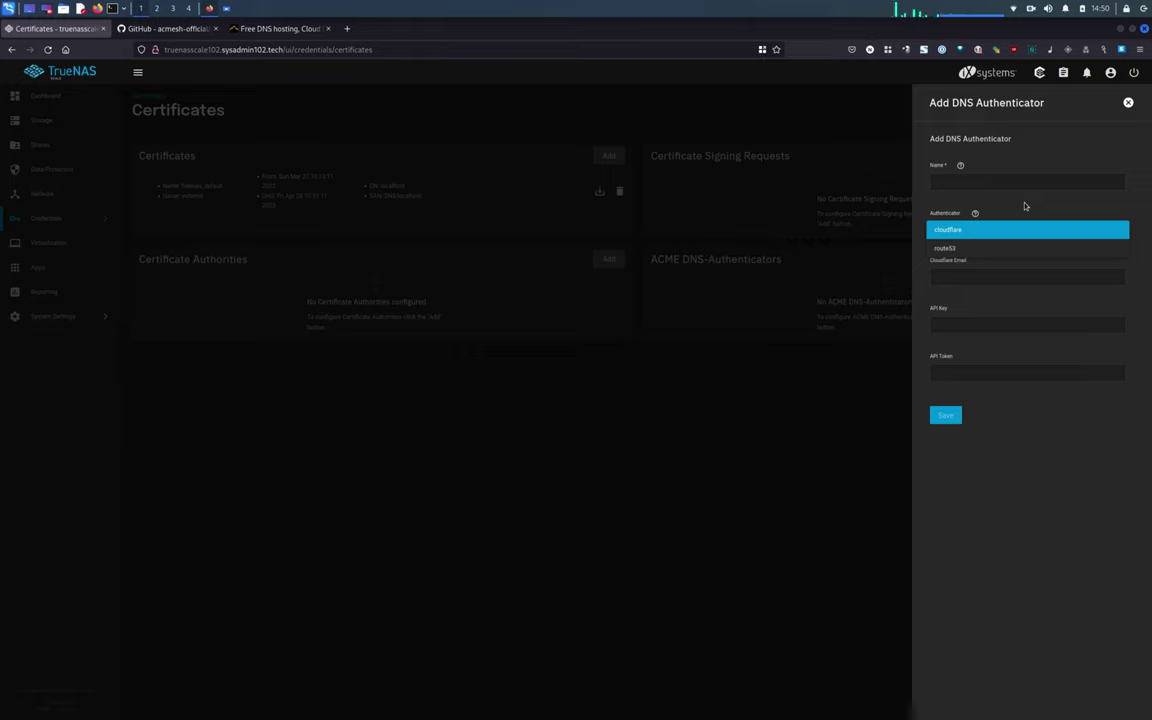
pyautogui.click(1024, 206)
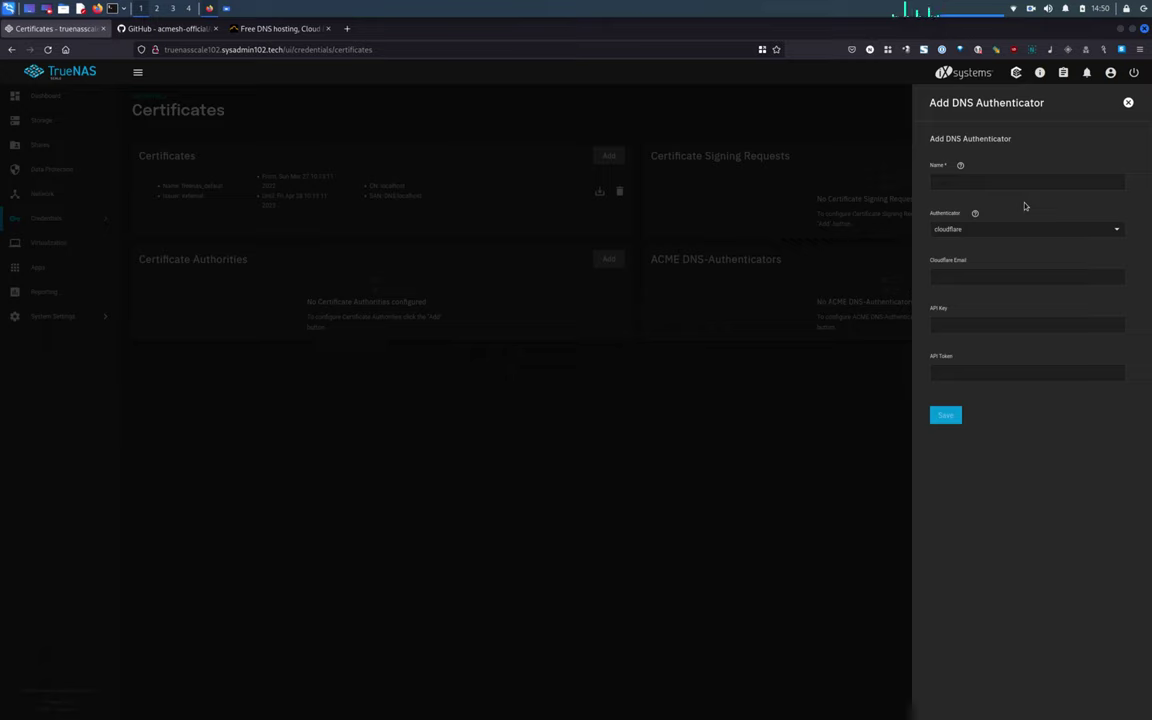
pyautogui.click(1095, 232)
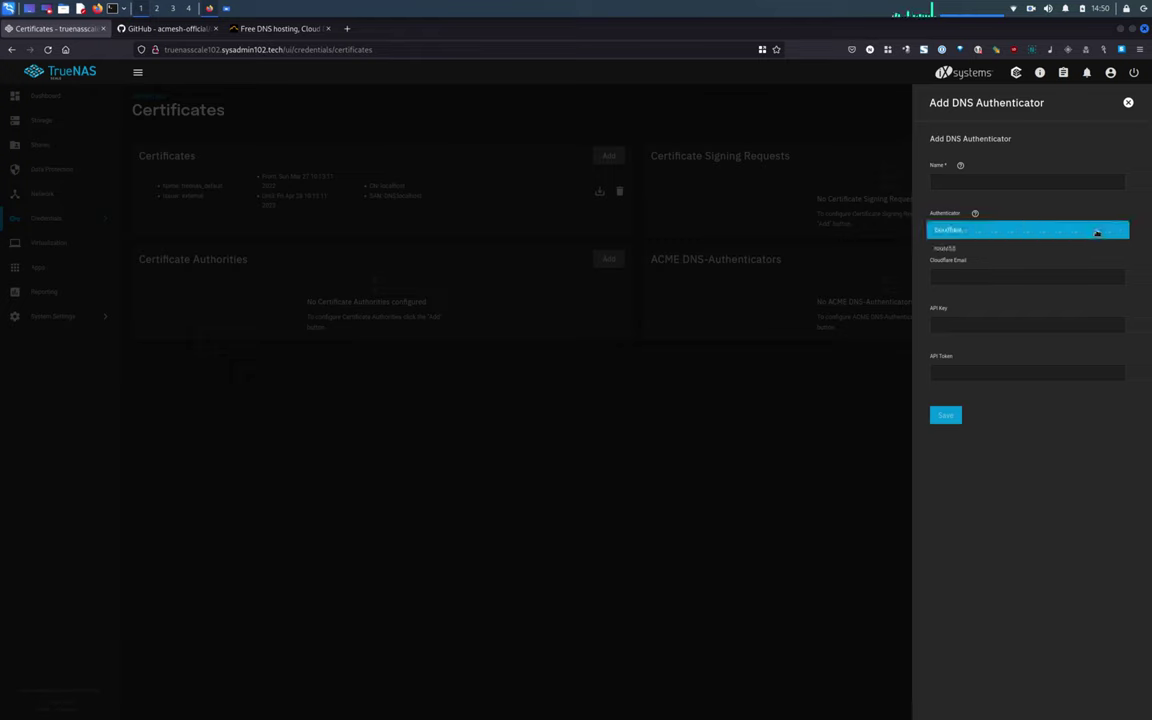
pyautogui.click(1029, 202)
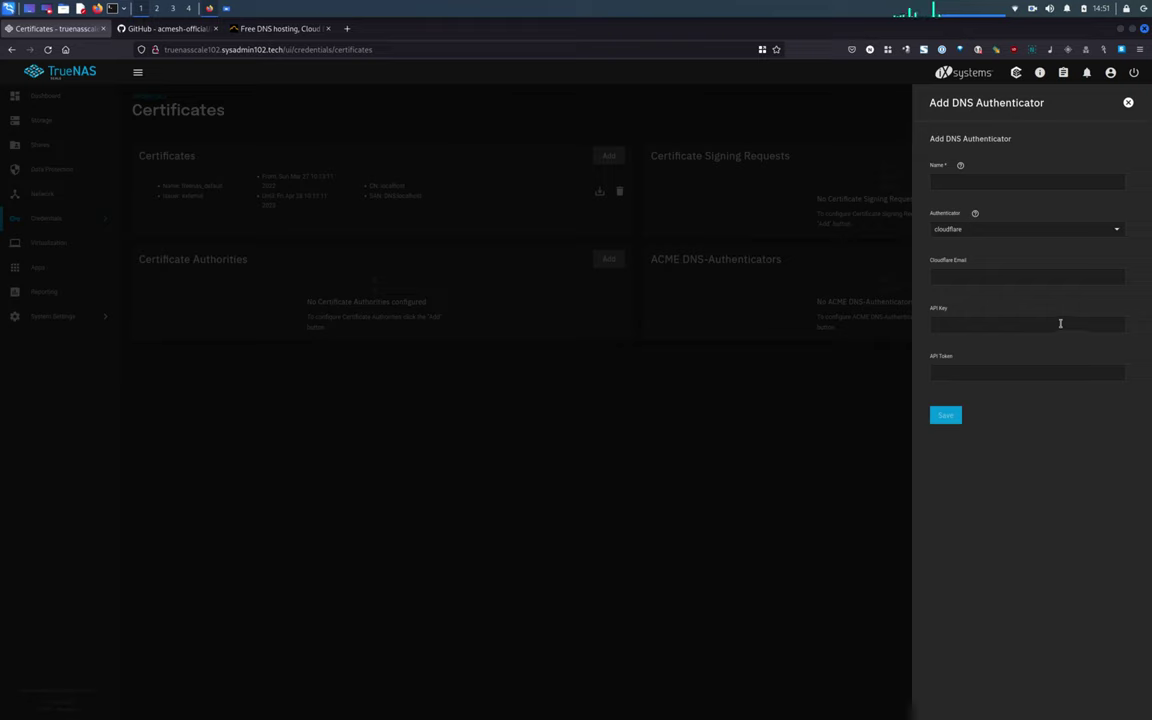
pyautogui.click(1128, 102)
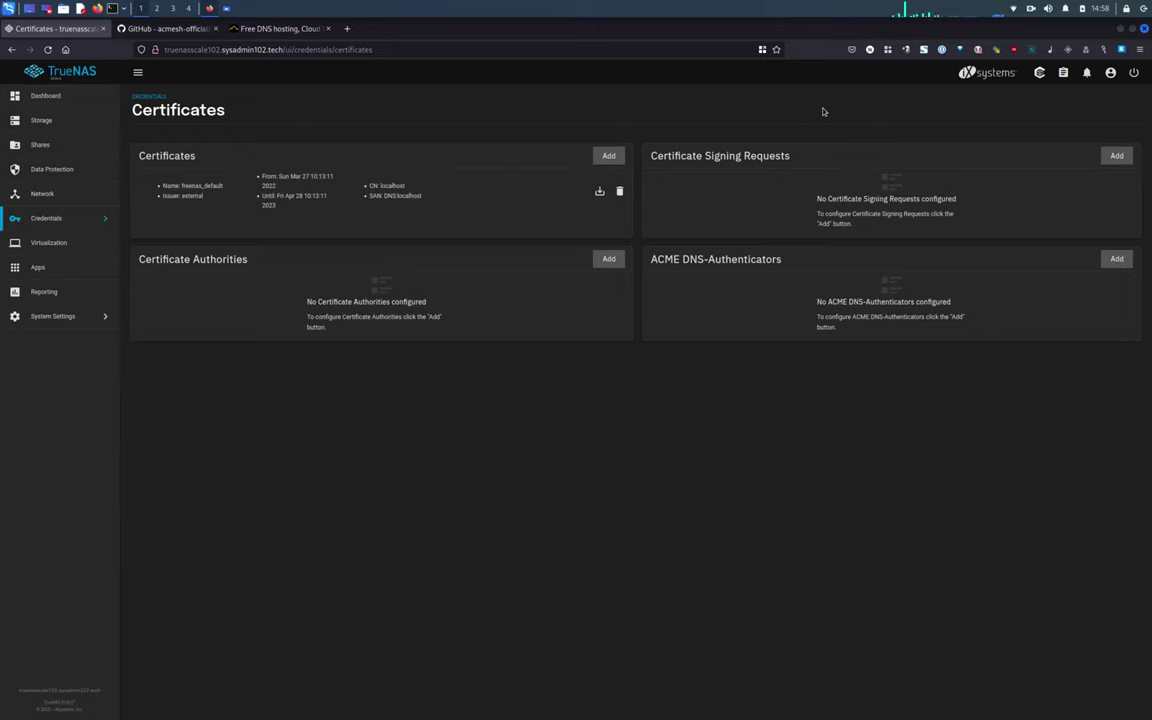
# Open System Settings > Shell, set the font size slider to maximum and zoom in
pyautogui.click(83, 324)
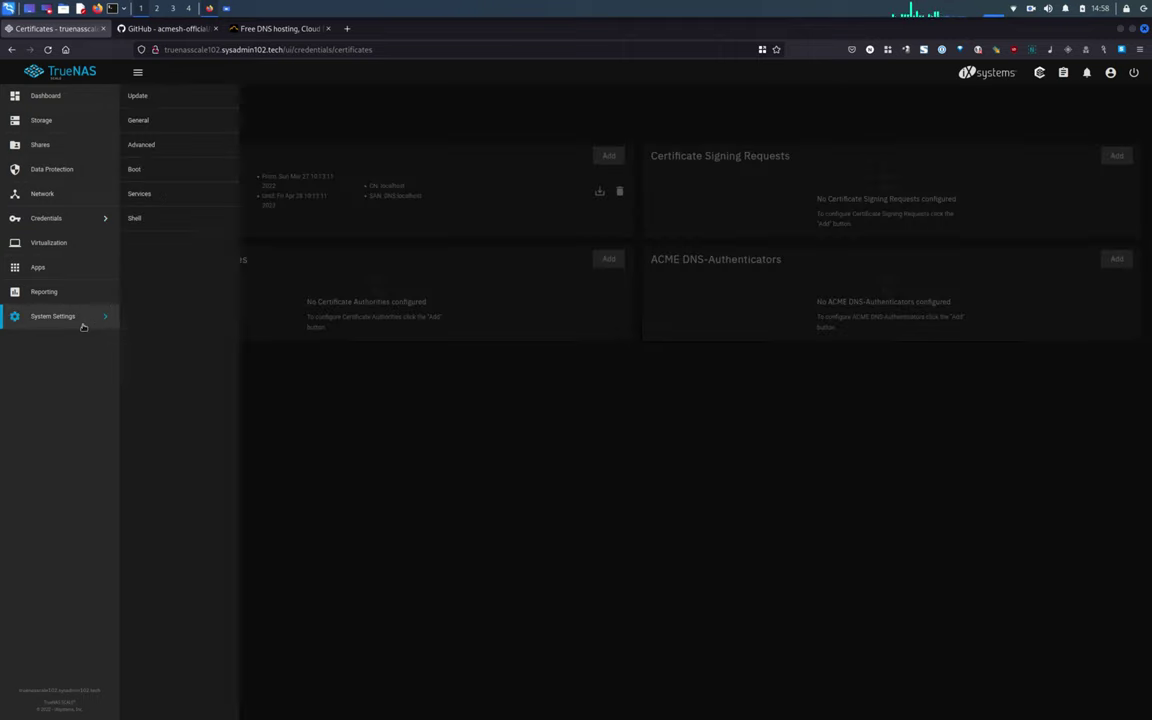
pyautogui.click(168, 219)
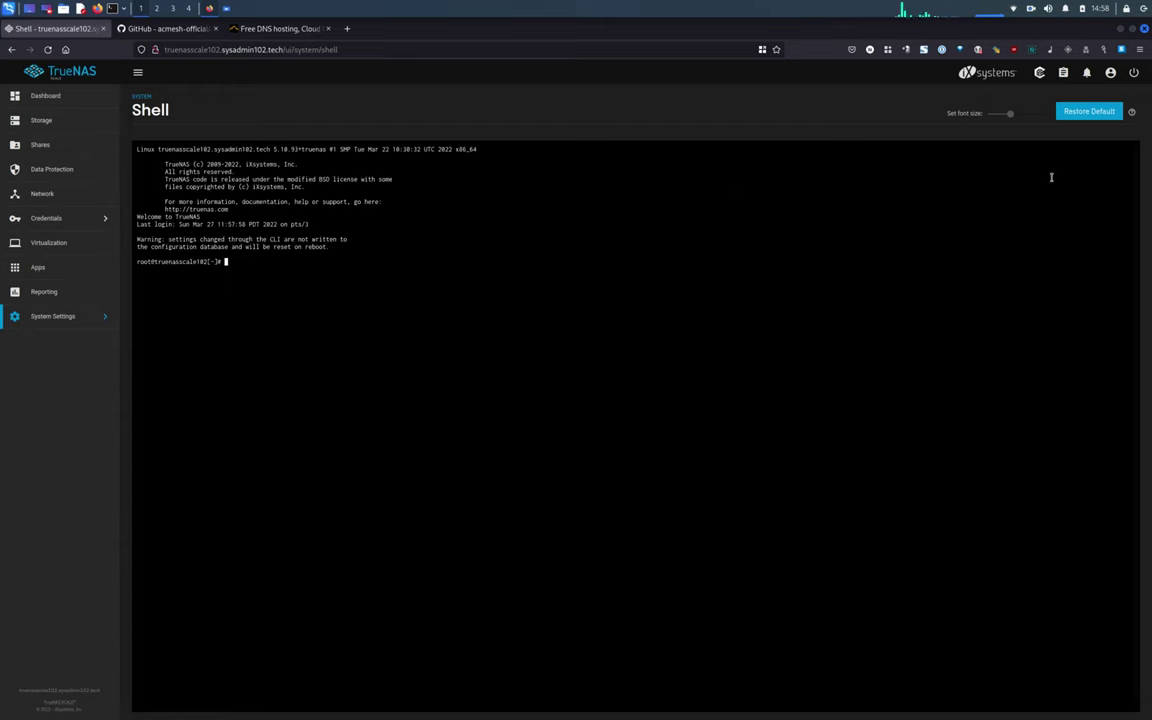
pyautogui.moveTo(1009, 113); pyautogui.dragTo(1043, 113)
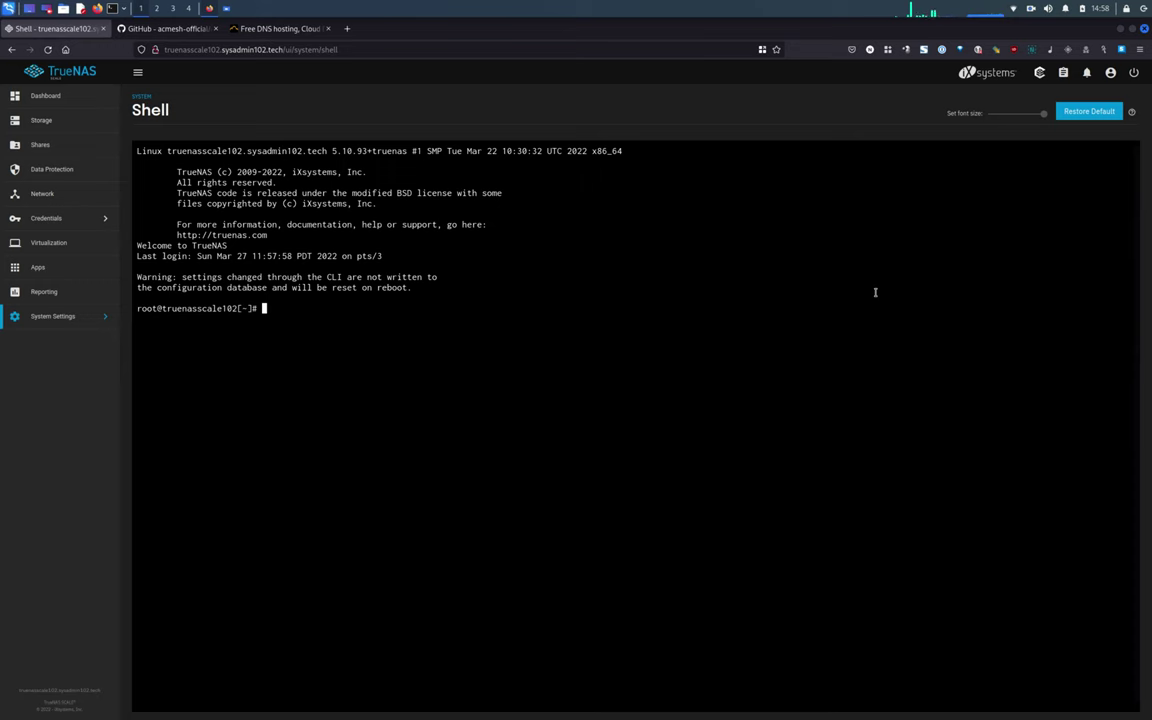
pyautogui.hotkey('ctrl', '+')
pyautogui.hotkey('ctrl', '+')
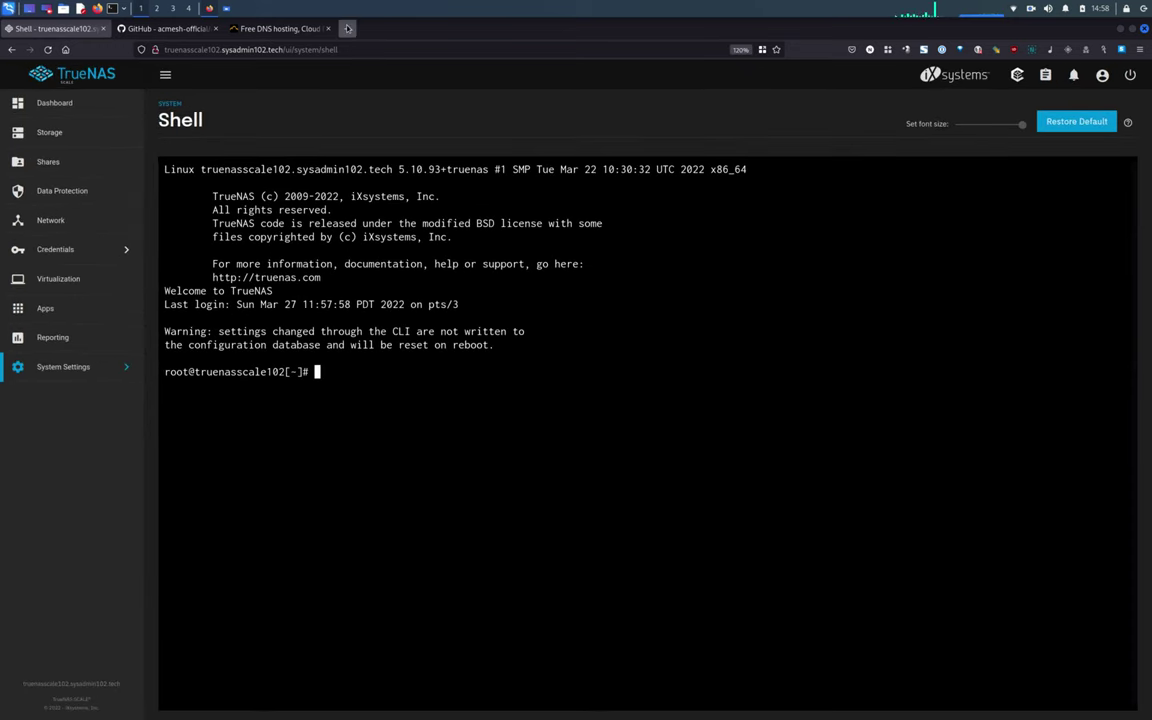
# Copy the acme.sh curl install command from the GitHub README and return to the Shell tab
pyautogui.click(163, 30)
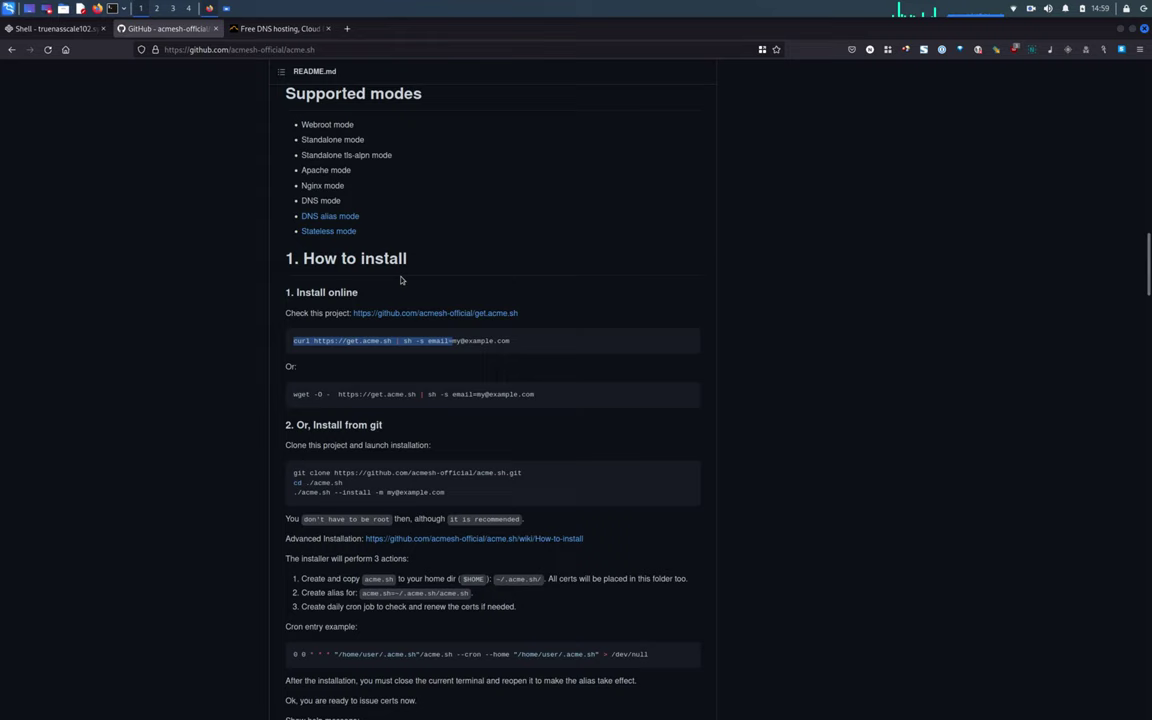
pyautogui.rightClick(366, 342)
pyautogui.click(400, 352)
pyautogui.click(33, 31)
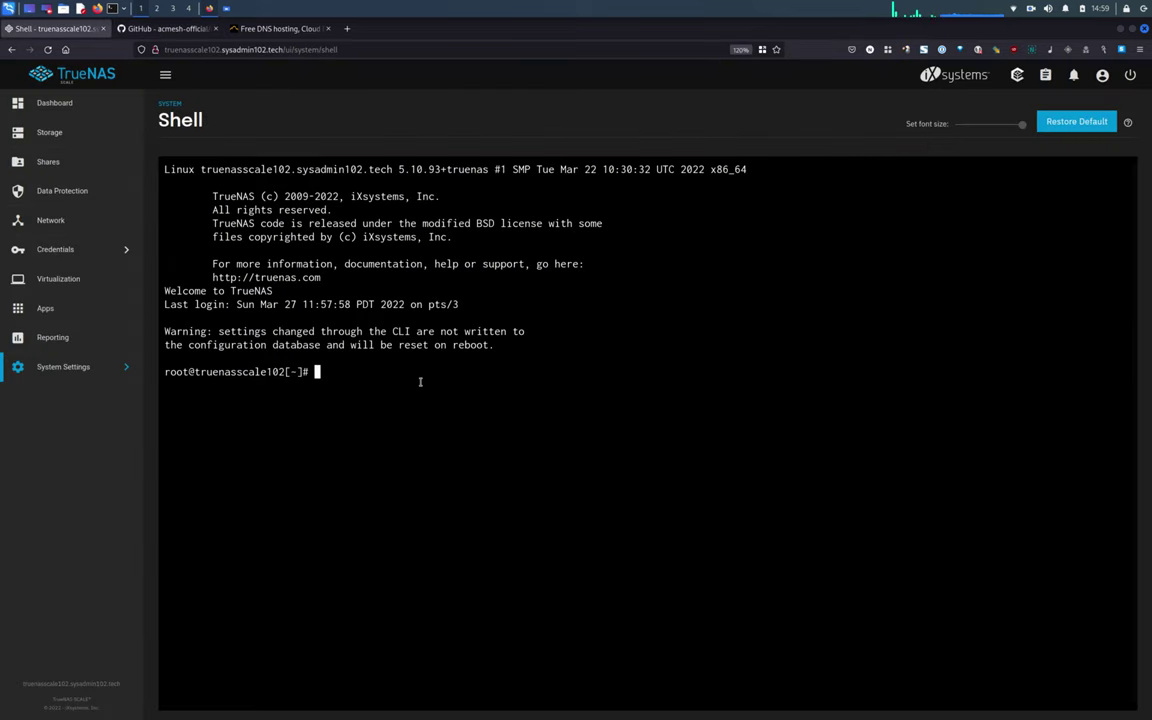
# Paste the acme.sh curl install command, add the contact e-mail as email=, and run it
pyautogui.hotkey('ctrl', 'v')
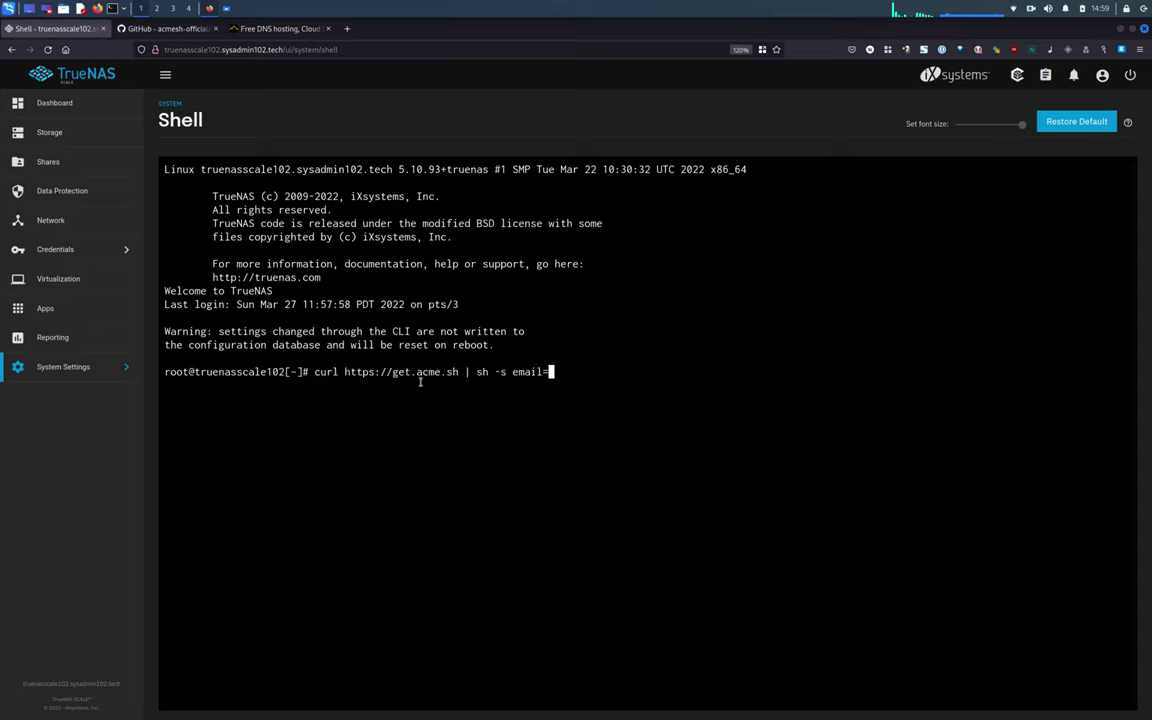
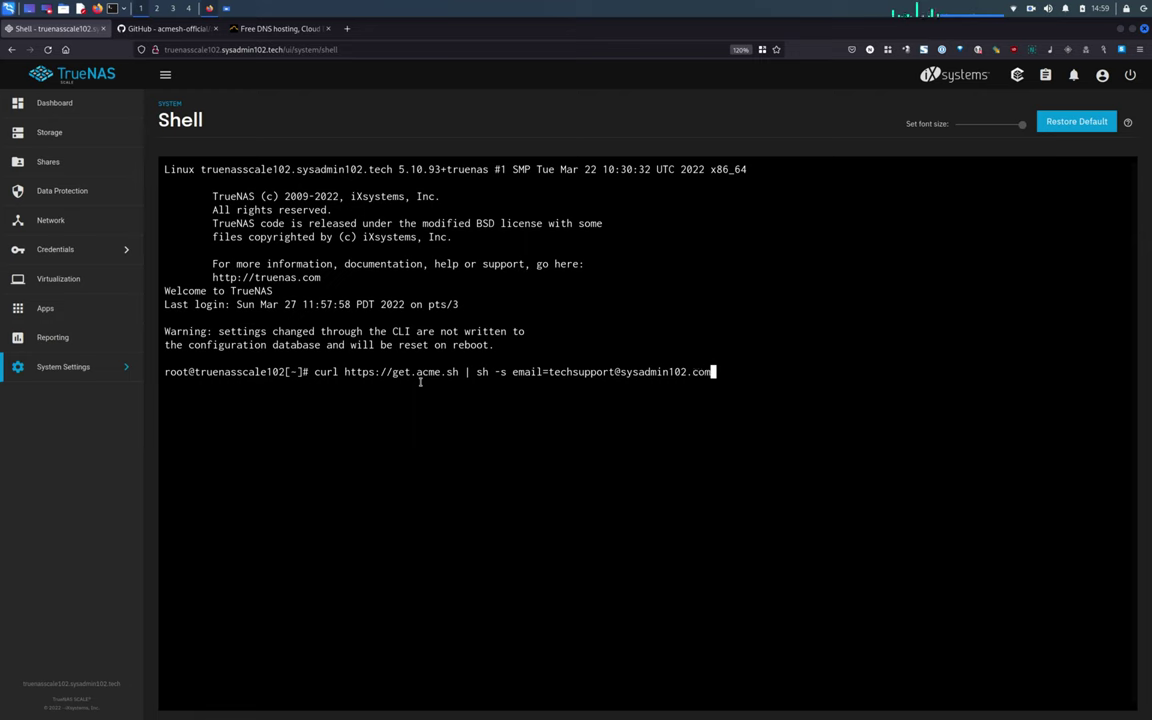
pyautogui.press('Return')
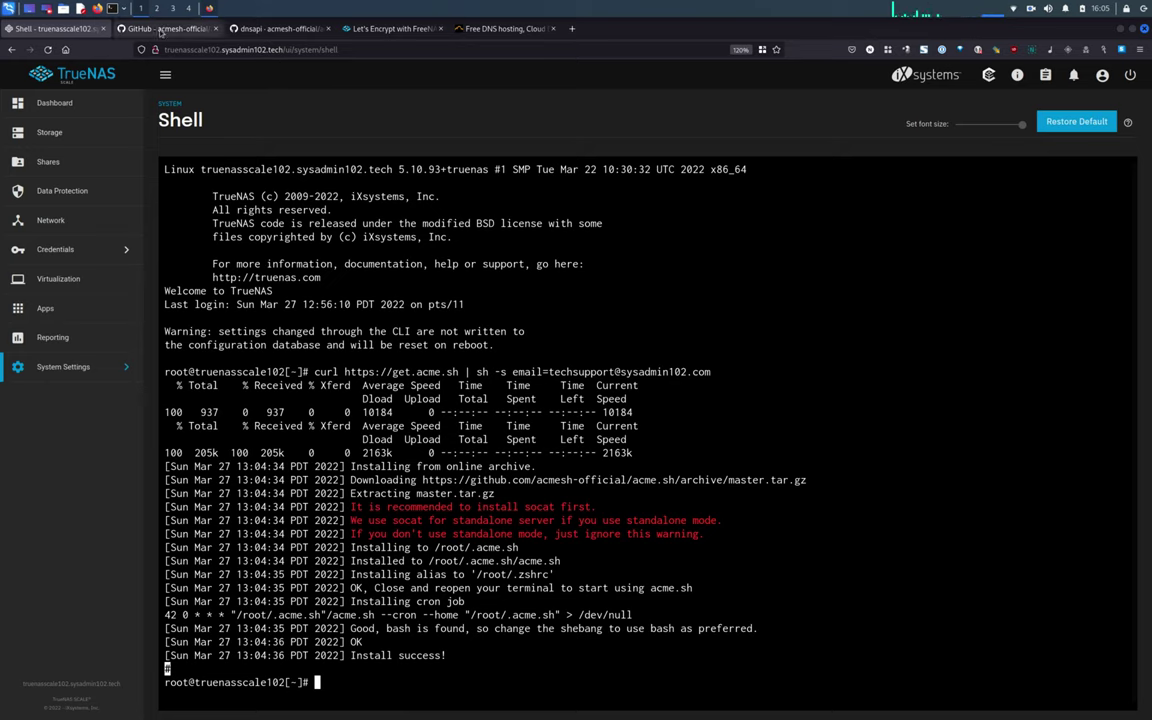
# Copy the 'export CLOUDNS_SUB_AUTH_ID' line from the acme.sh dnsapi wiki's ClouDNS section
pyautogui.click(188, 30)
pyautogui.click(268, 32)
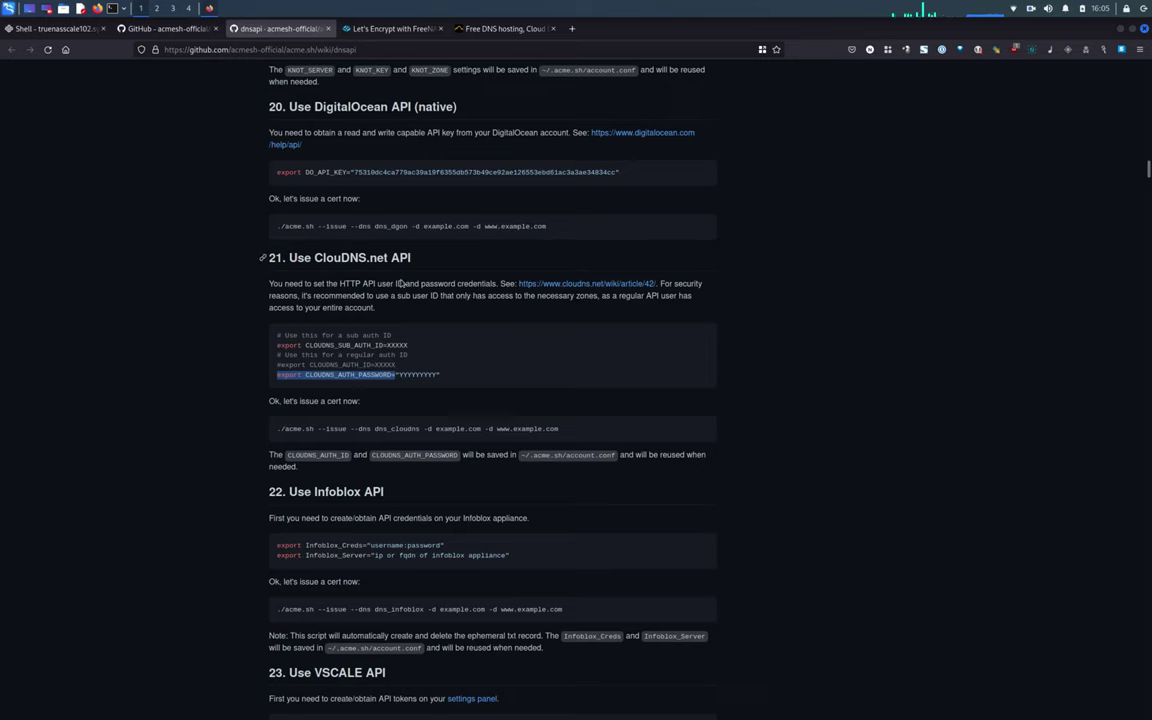
pyautogui.click(345, 363)
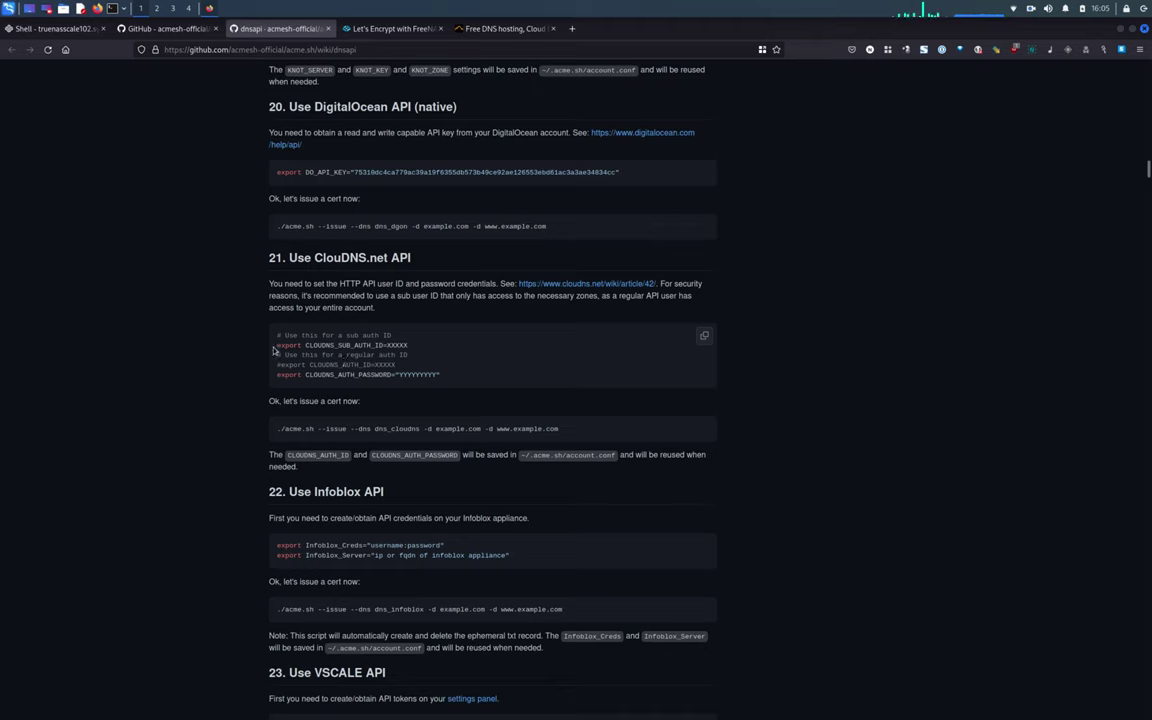
pyautogui.moveTo(277, 348); pyautogui.dragTo(388, 346)
pyautogui.rightClick(388, 347)
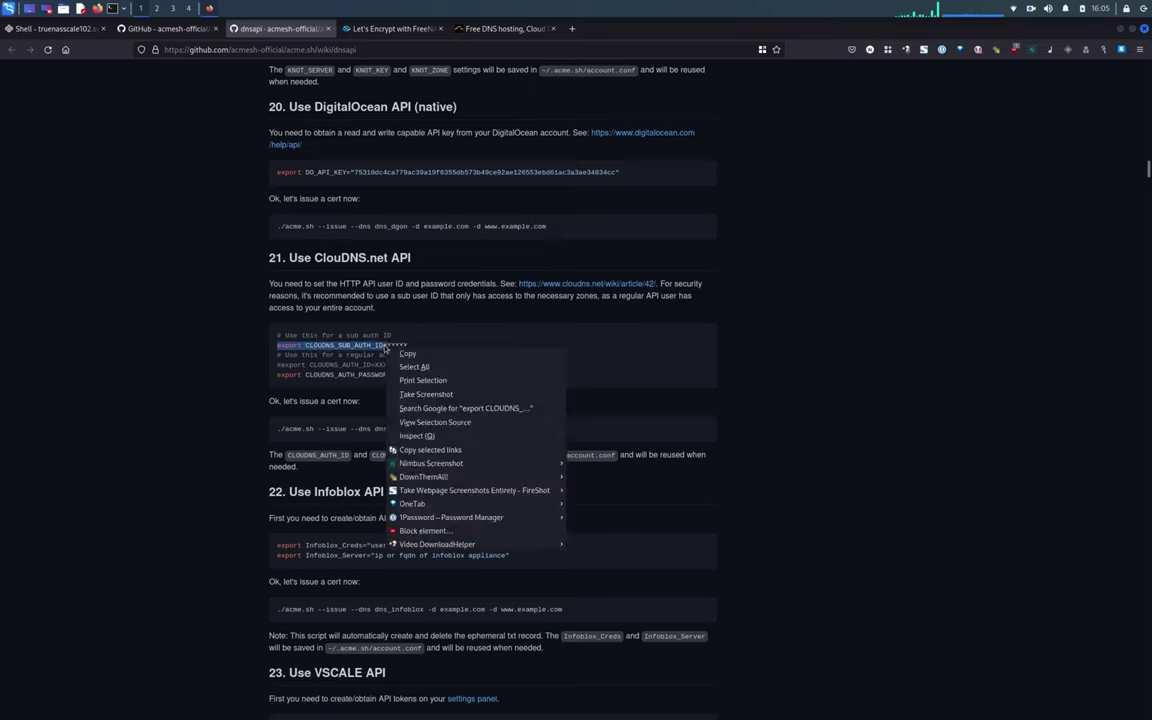
pyautogui.click(392, 354)
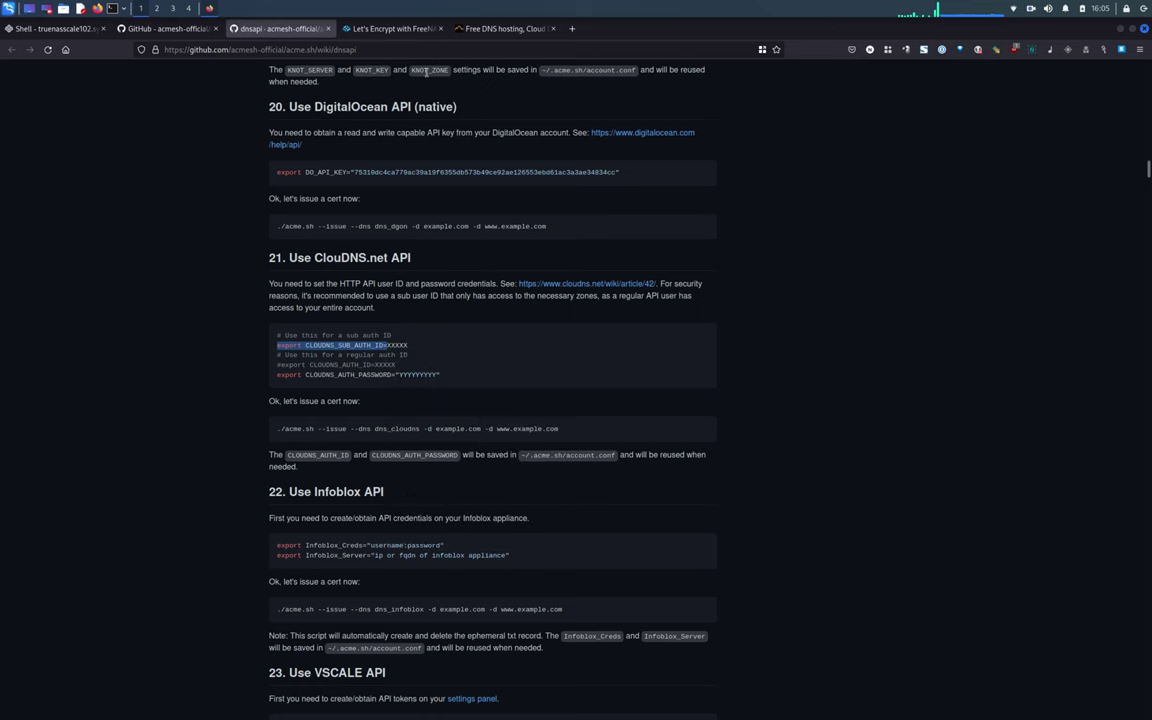
# Export CLOUDNS_SUB_AUTH_ID in the shell, set in quotes to the ClouDNS sub-user's auth ID
pyautogui.click(60, 28)
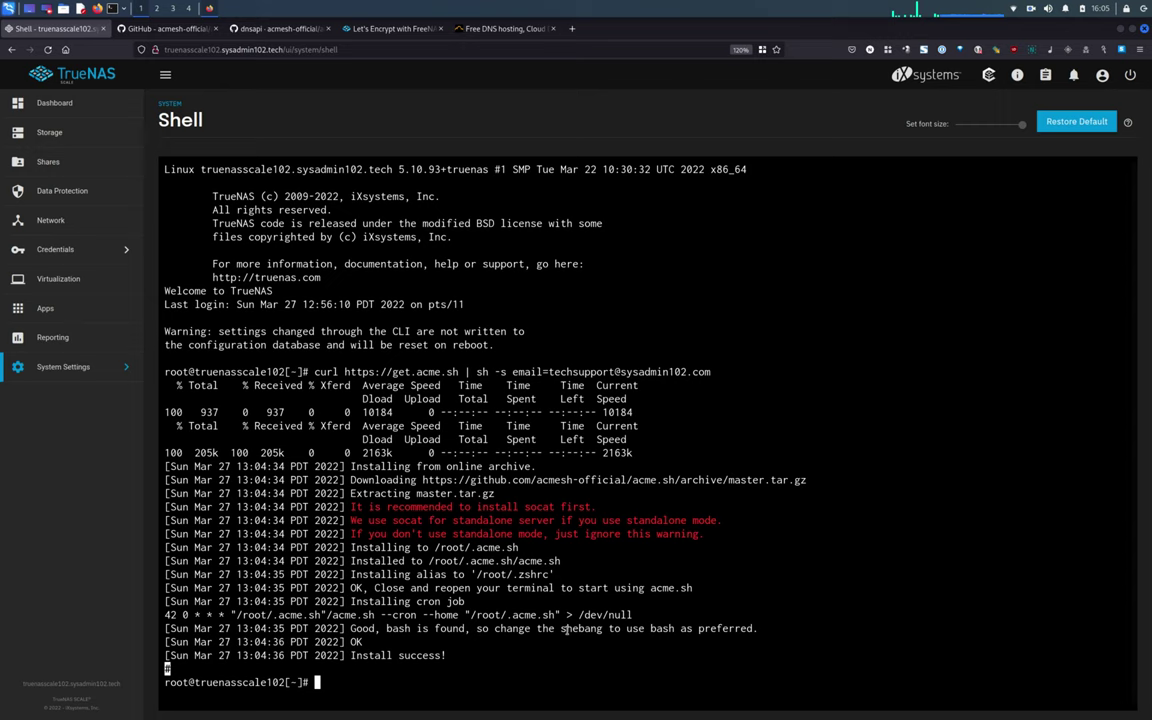
pyautogui.hotkey('ctrl', 'v')
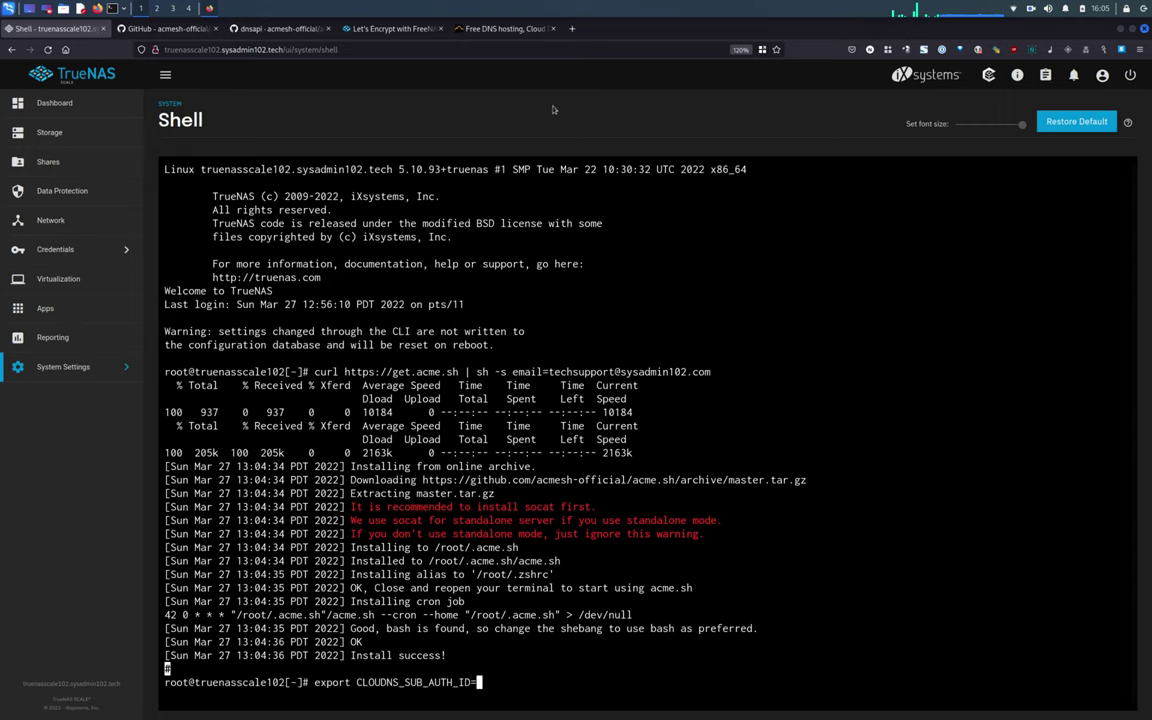
pyautogui.click(499, 35)
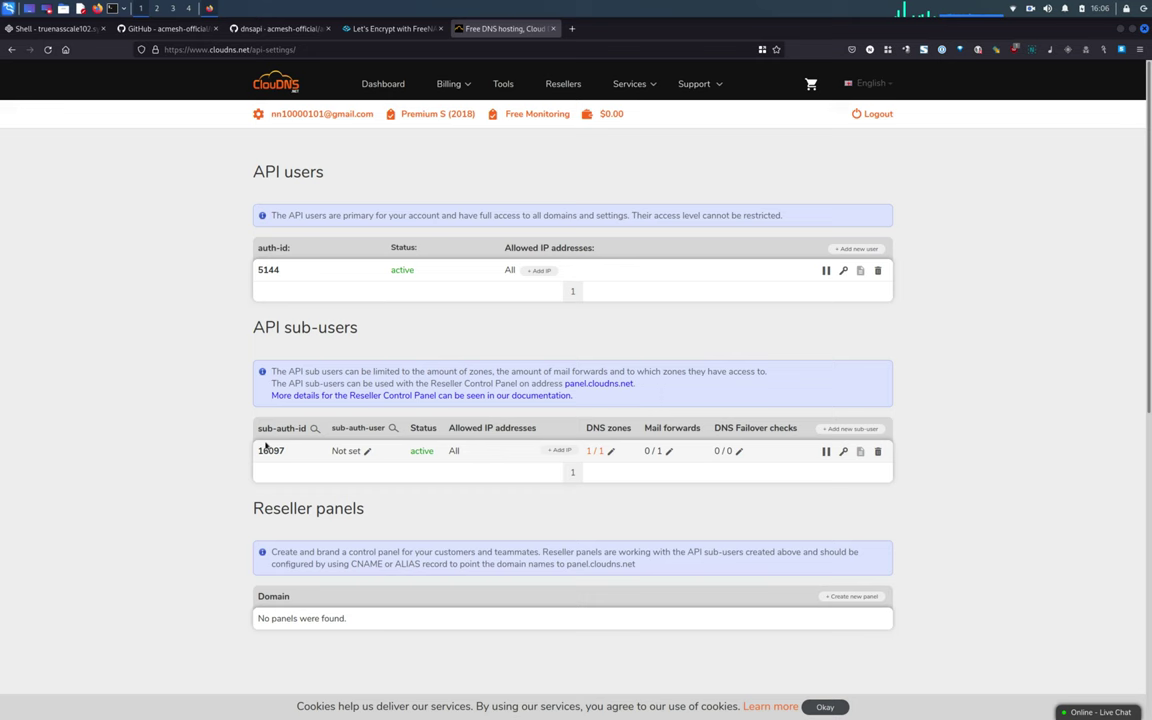
pyautogui.click(46, 30)
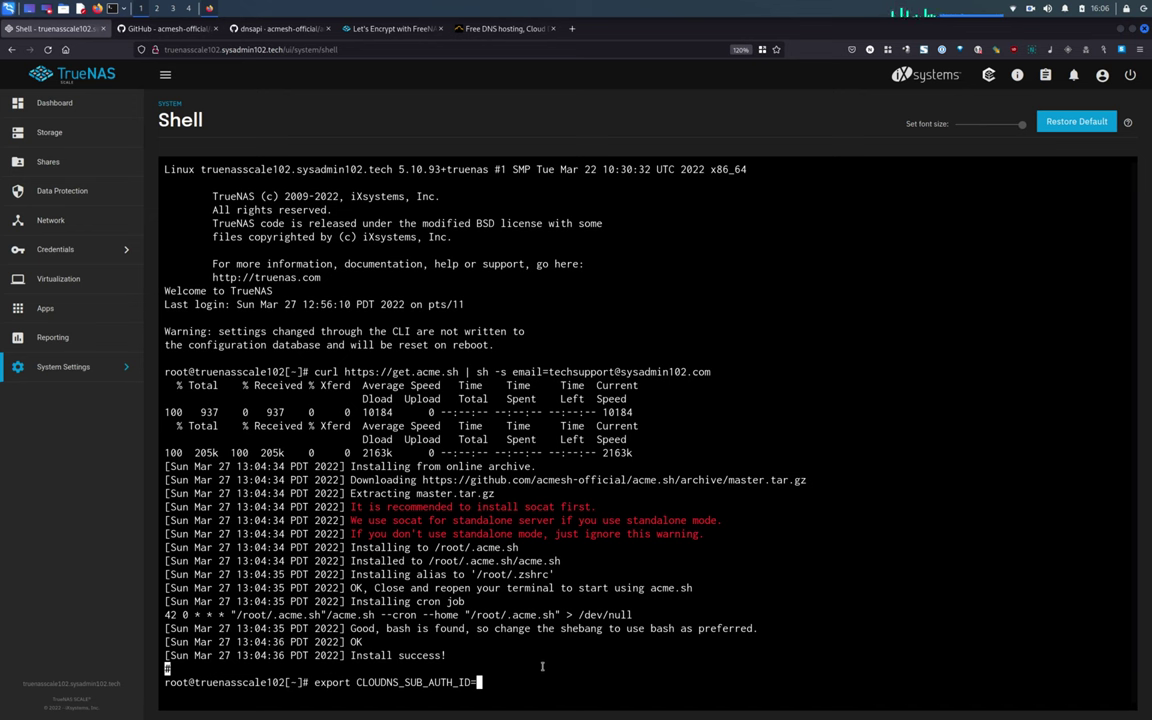
pyautogui.press('BackSpace')
pyautogui.press('BackSpace')
pyautogui.press('BackSpace')
pyautogui.press('BackSpace')
pyautogui.press('BackSpace')
pyautogui.click(502, 28)
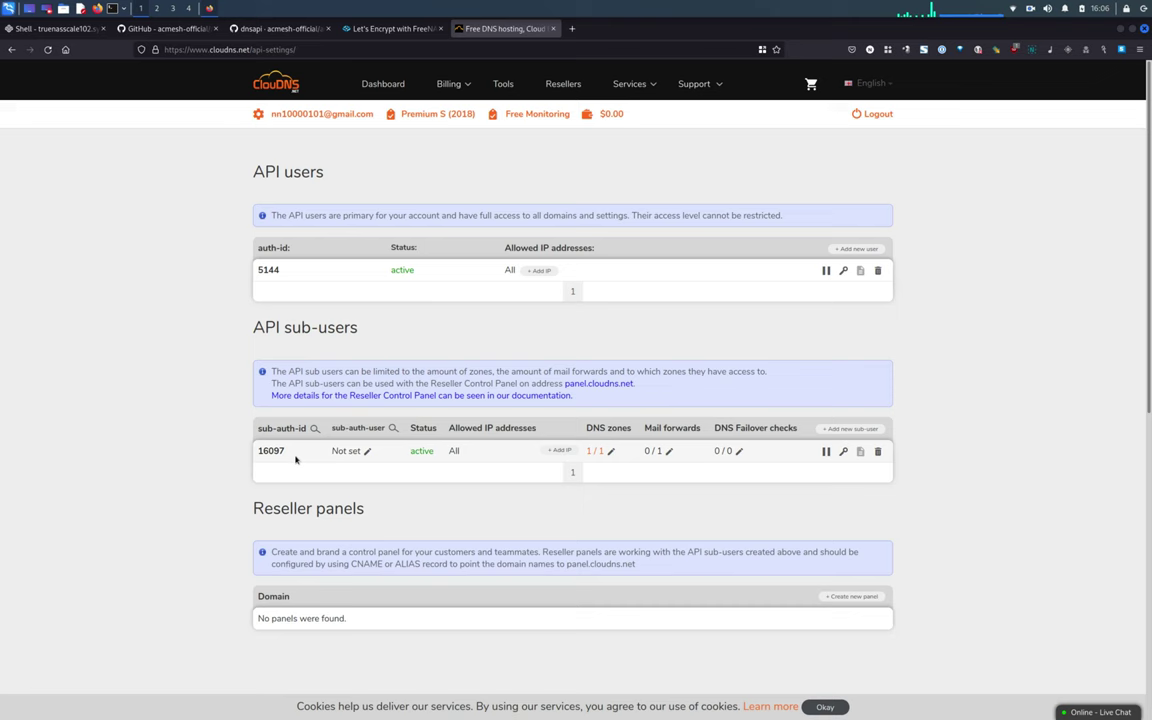
pyautogui.click(55, 28)
pyautogui.write('7')
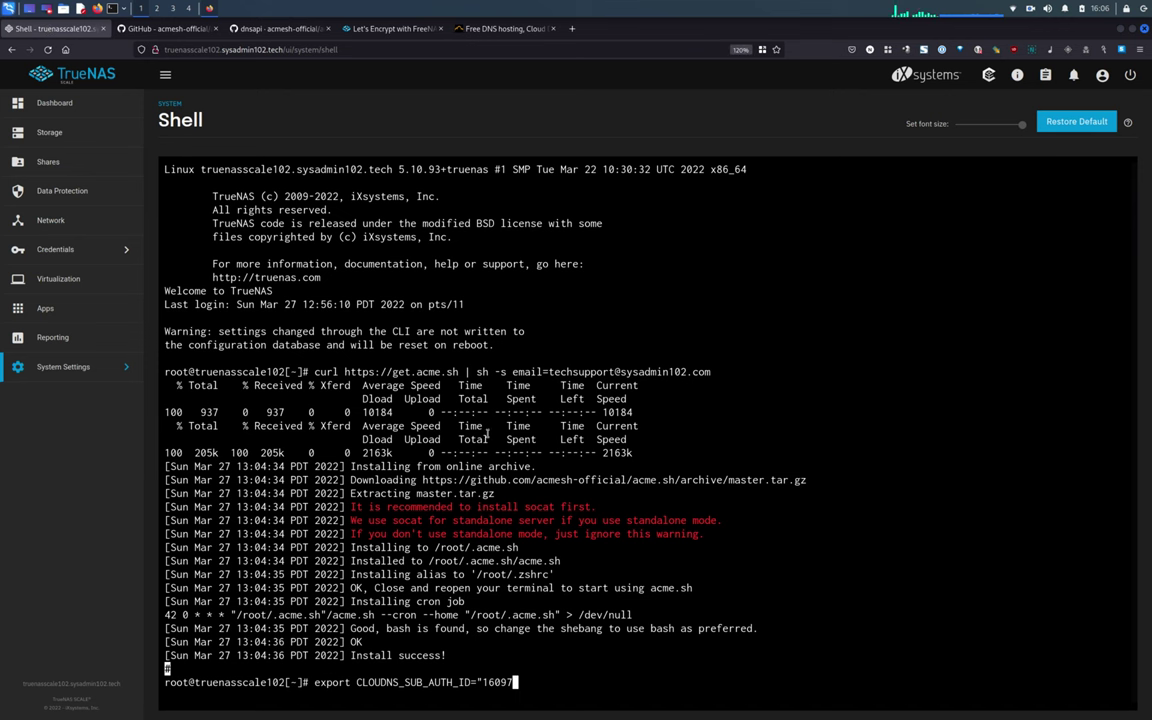
pyautogui.write('"')
pyautogui.press('Return')
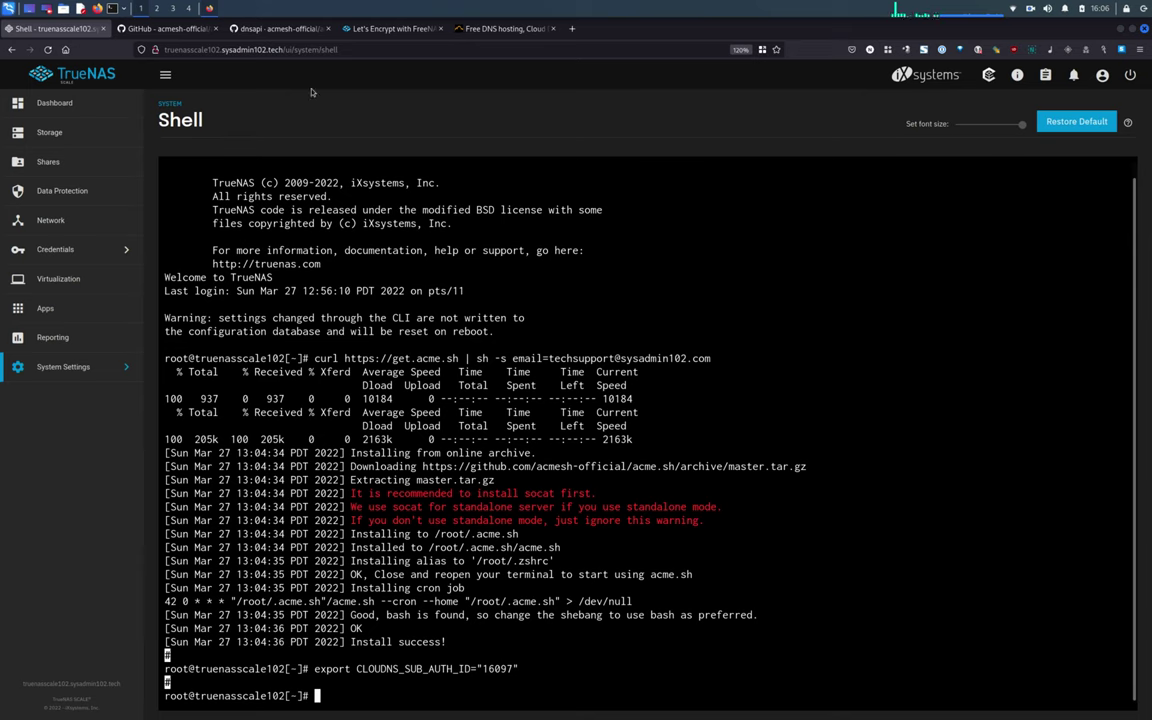
# Paste the export CLOUDNS_AUTH_PASSWORD= line from the acme.sh DNS API wiki and type the sub-user's password in quotes
pyautogui.click(160, 28)
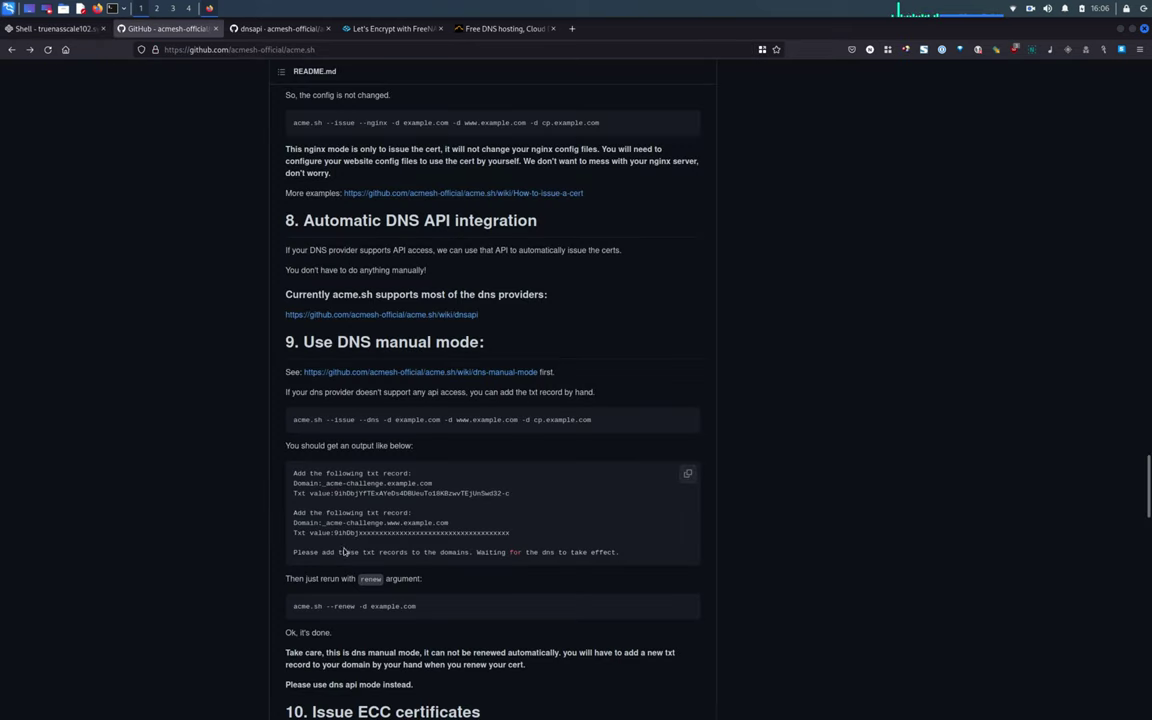
pyautogui.click(278, 28)
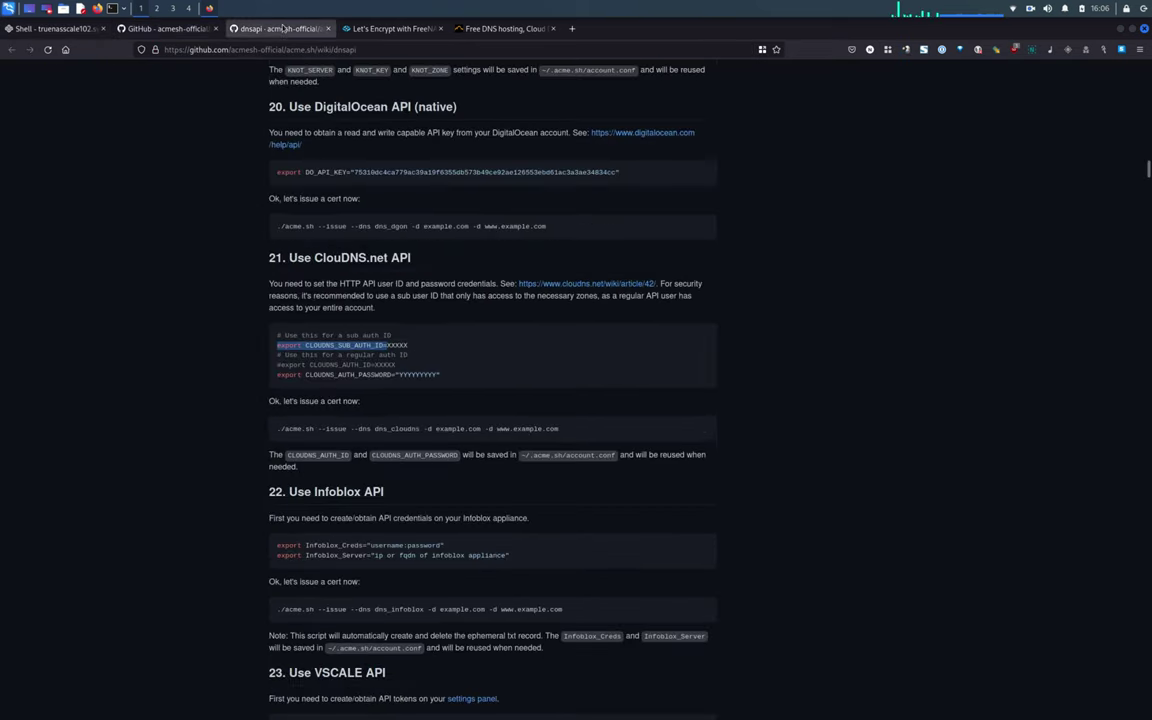
pyautogui.moveTo(277, 375); pyautogui.dragTo(396, 377)
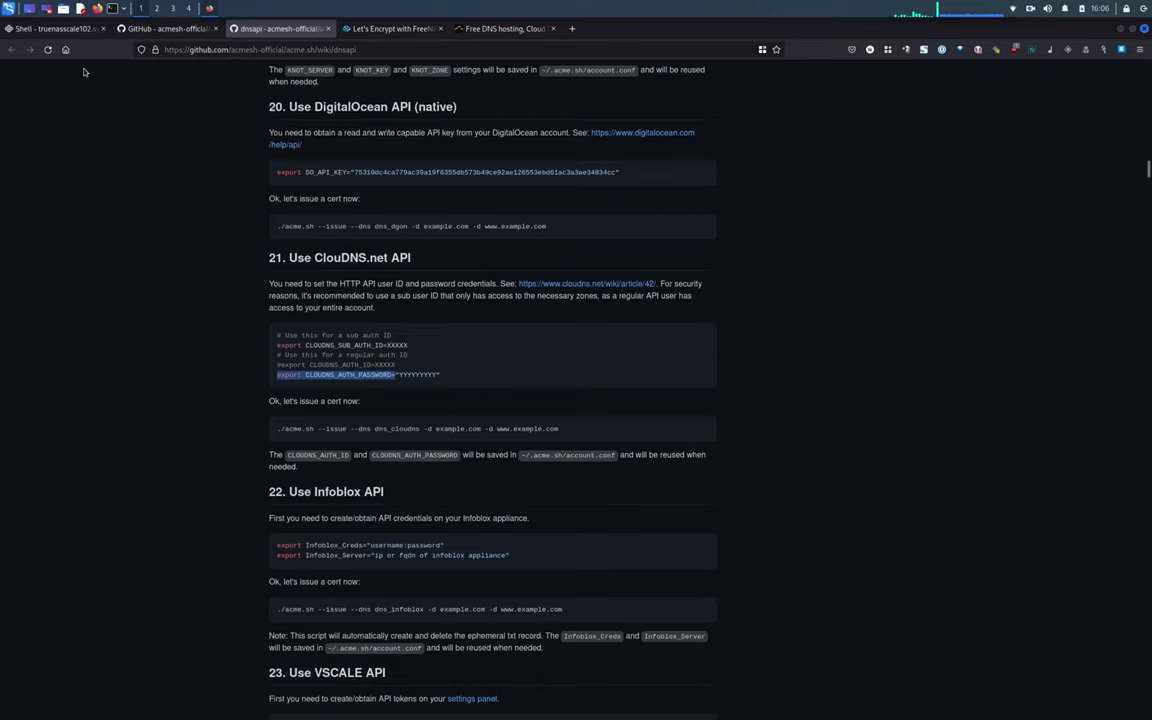
pyautogui.click(50, 29)
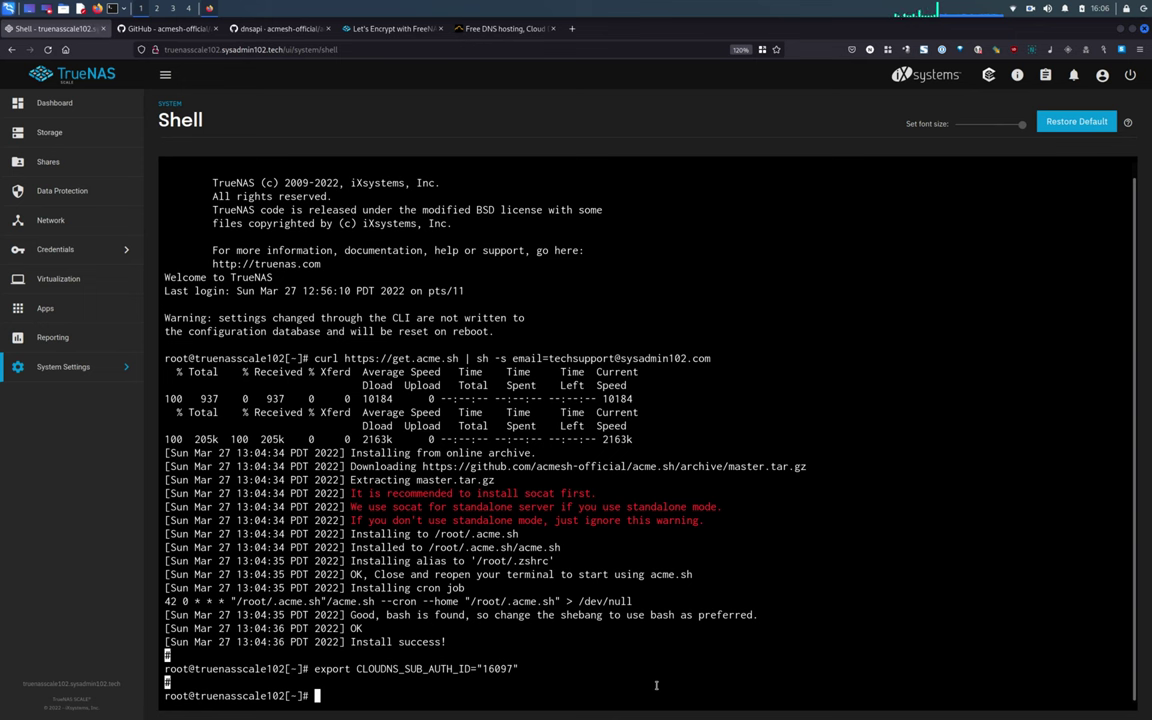
pyautogui.hotkey('ctrl', 'shift', 'v')
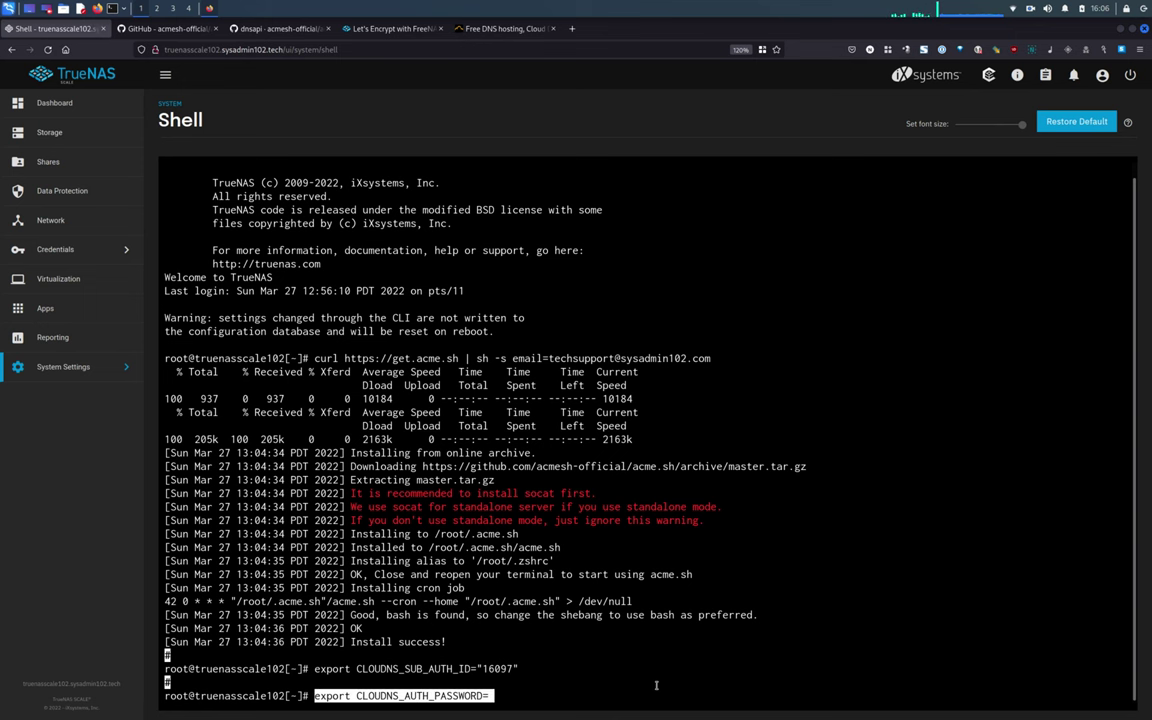
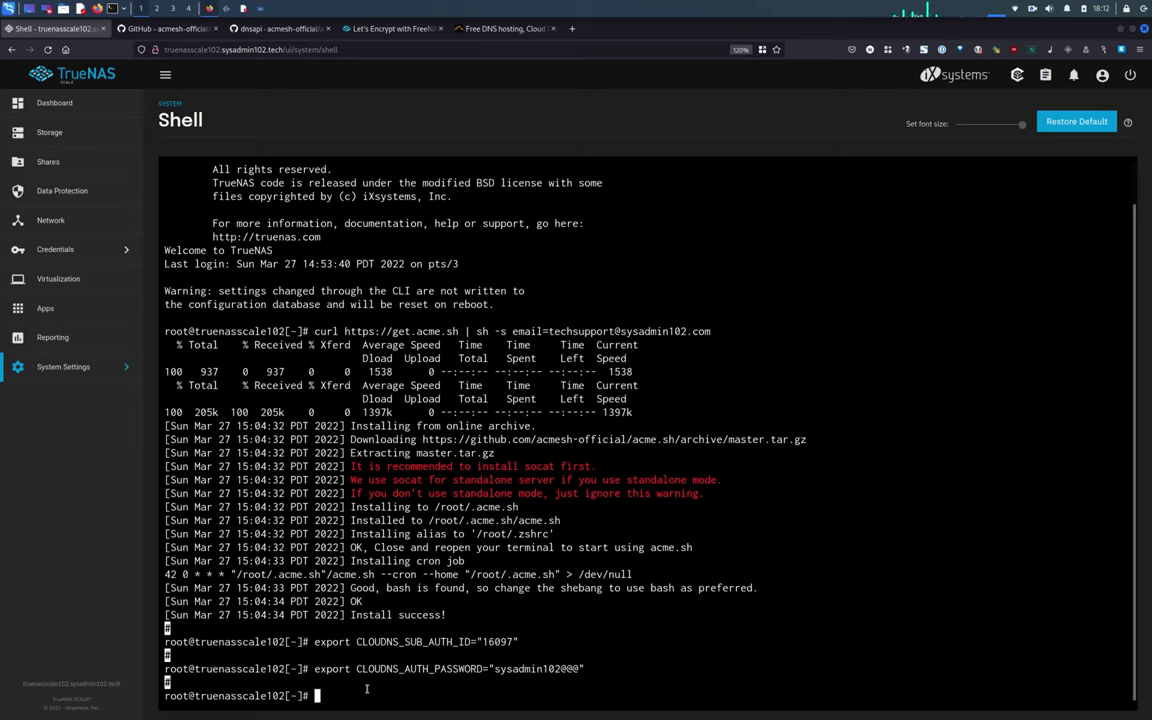
# Run acme.sh --issue --dns dns_cloudns --keylength 4096 -d truenasscale102.sysadmin102.tech
pyautogui.write('acme.sh --issue --')
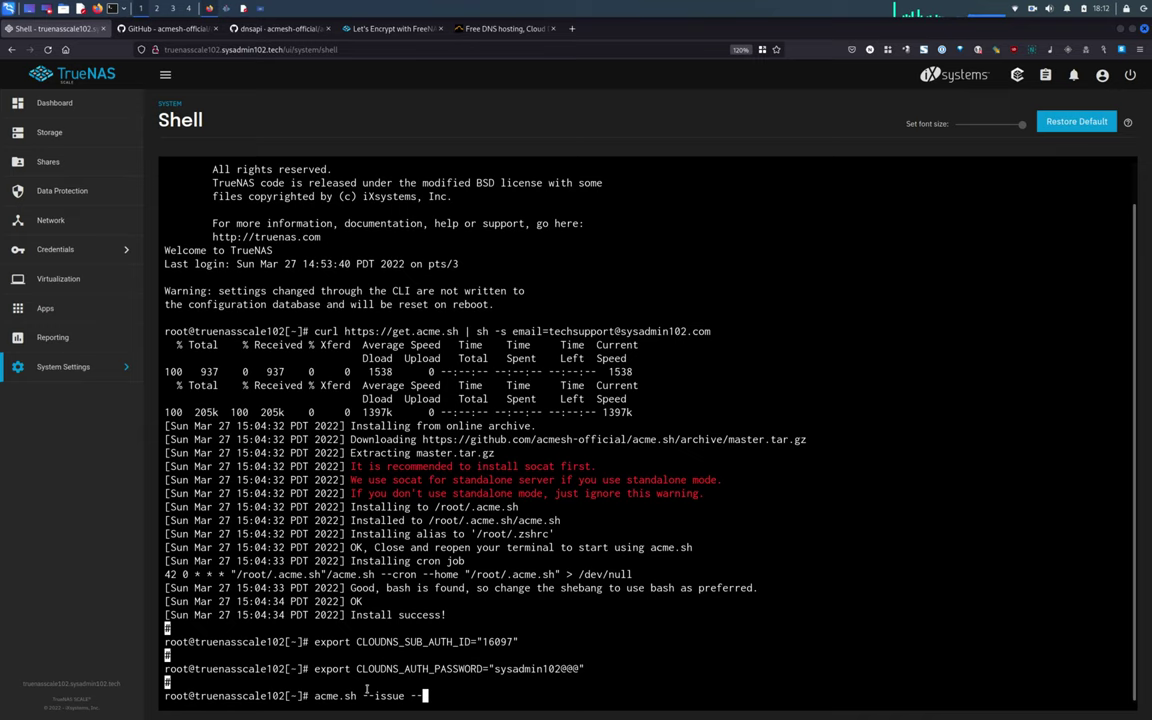
pyautogui.write('dns dns_clou')
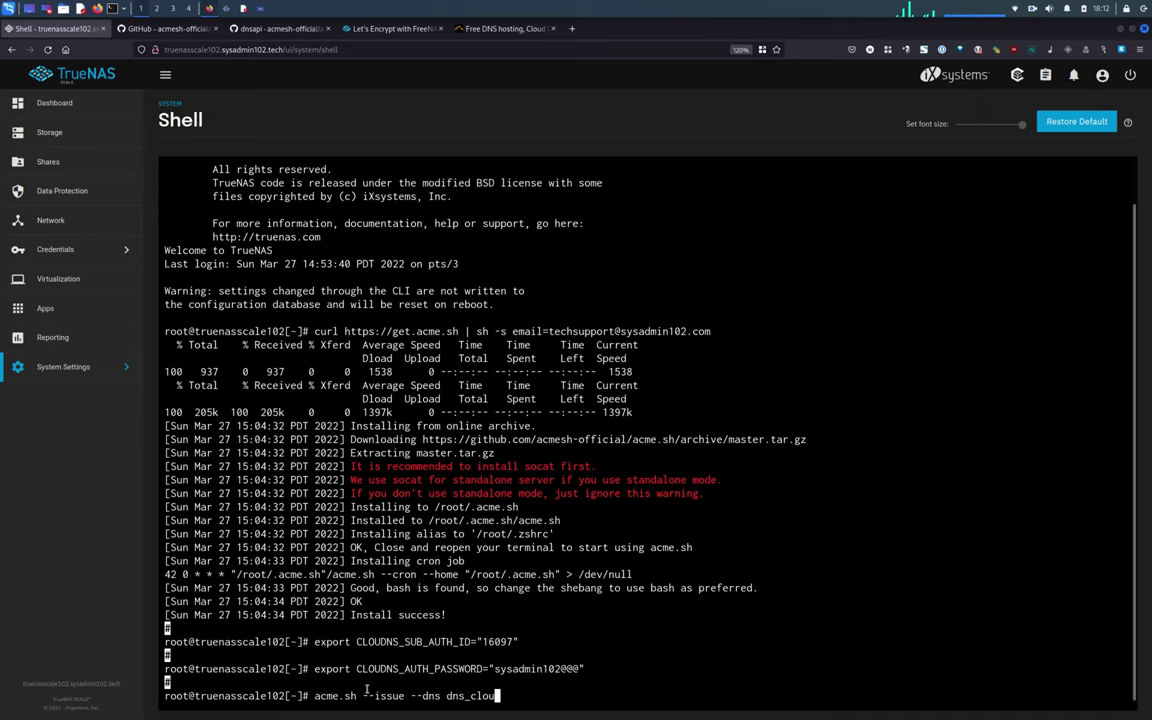
pyautogui.write('dns')
pyautogui.write('--key')
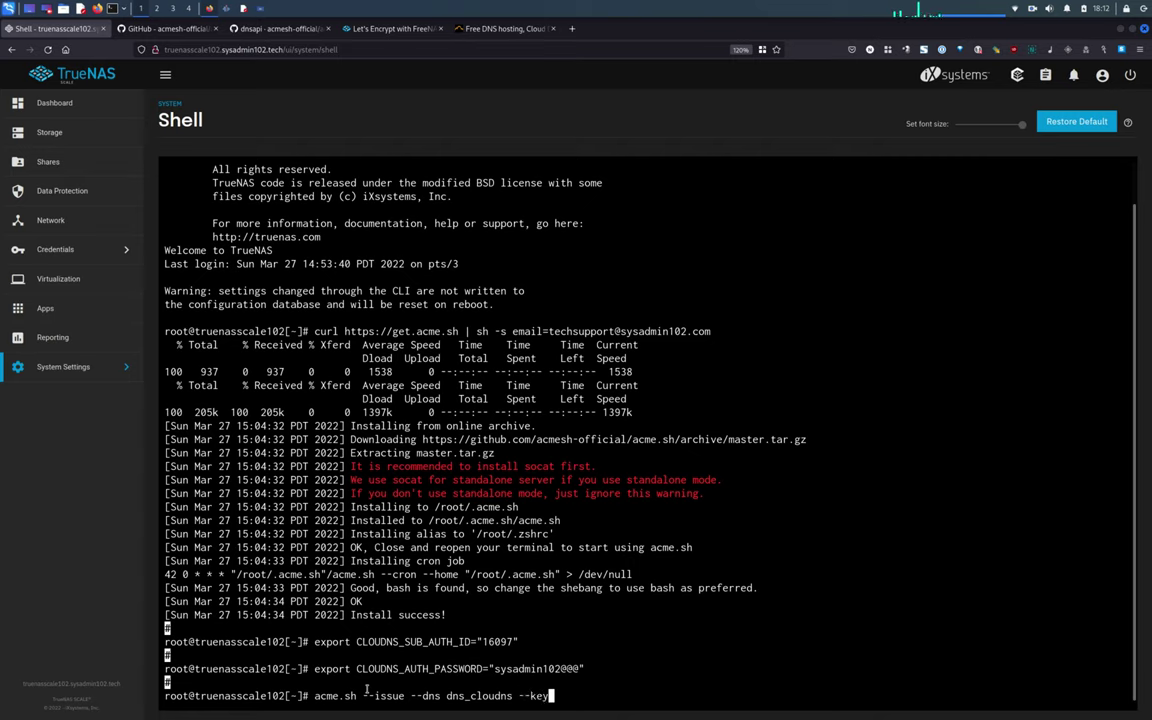
pyautogui.write('le')
pyautogui.write('ngth 4096')
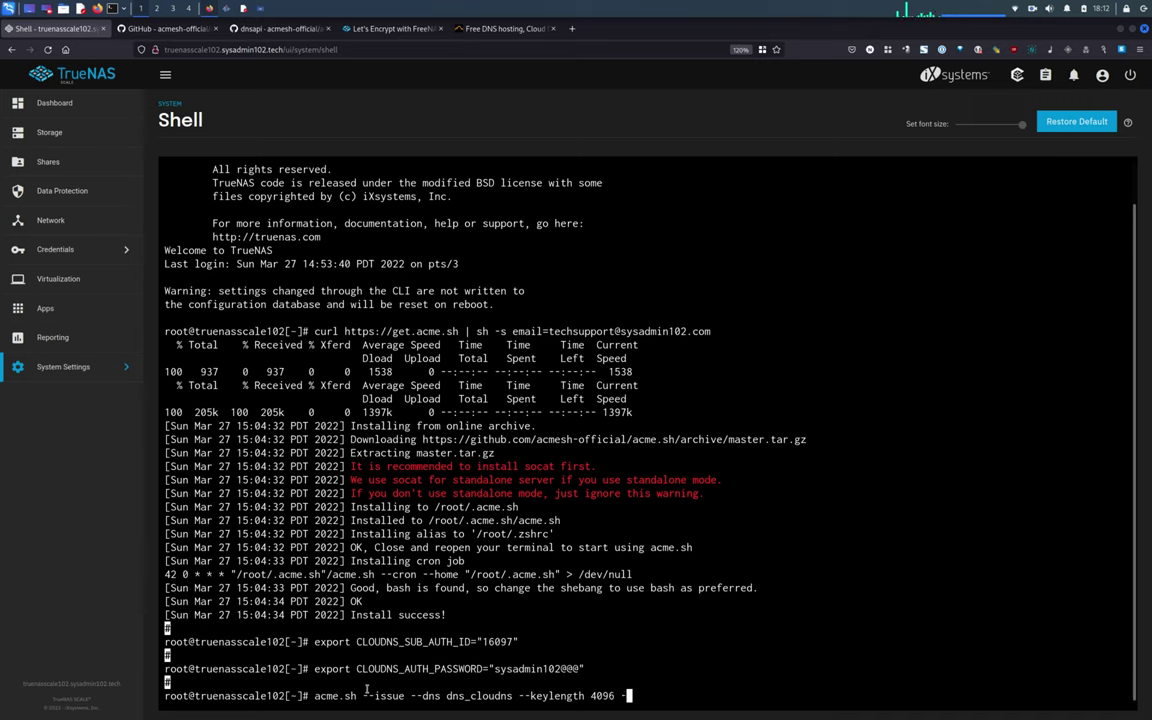
pyautogui.write(' -d truenasscale102')
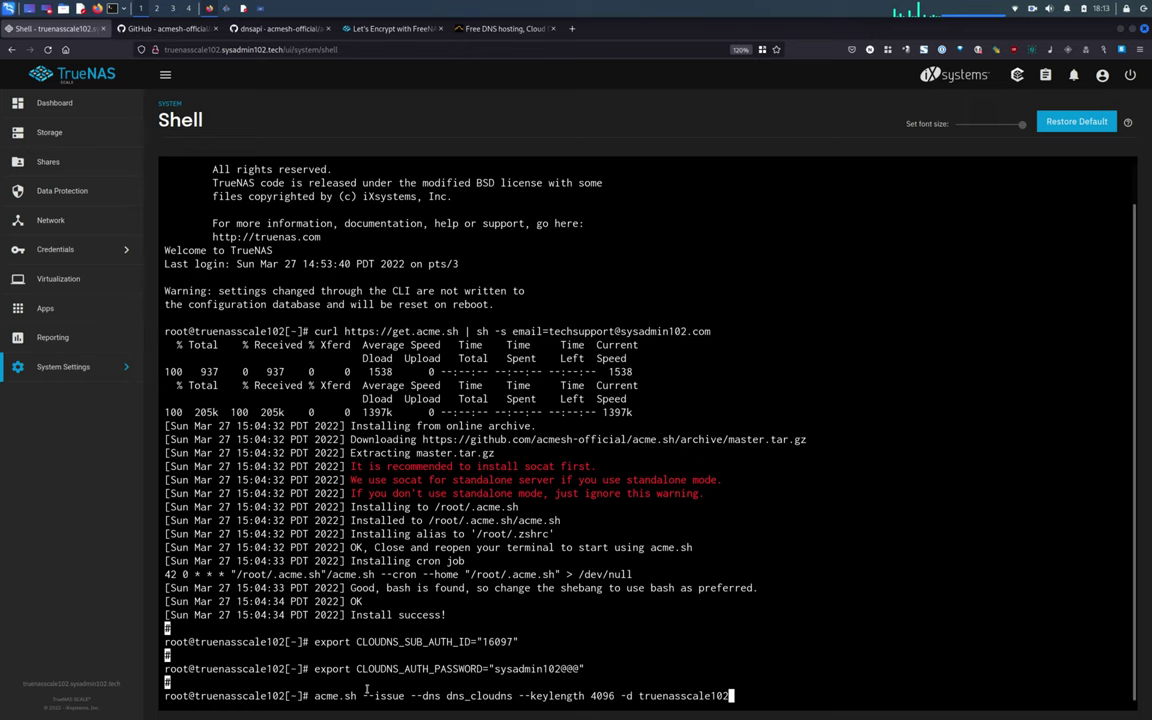
pyautogui.write('.sysadmin102.tech')
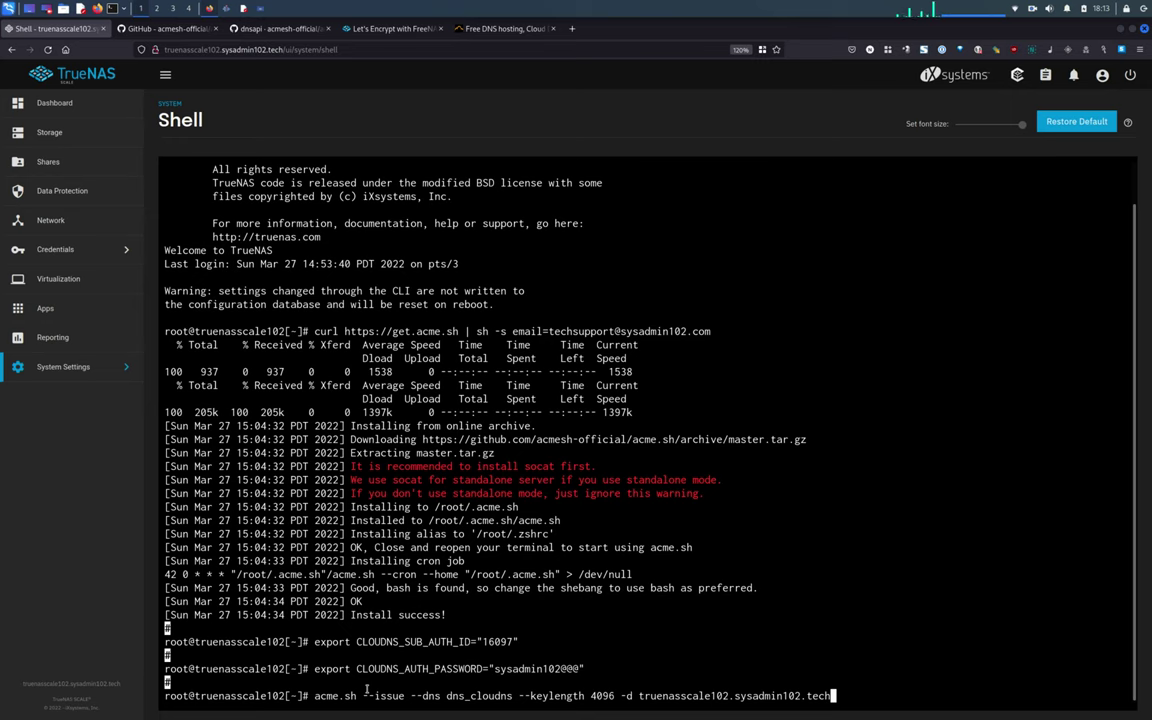
pyautogui.press('Return')
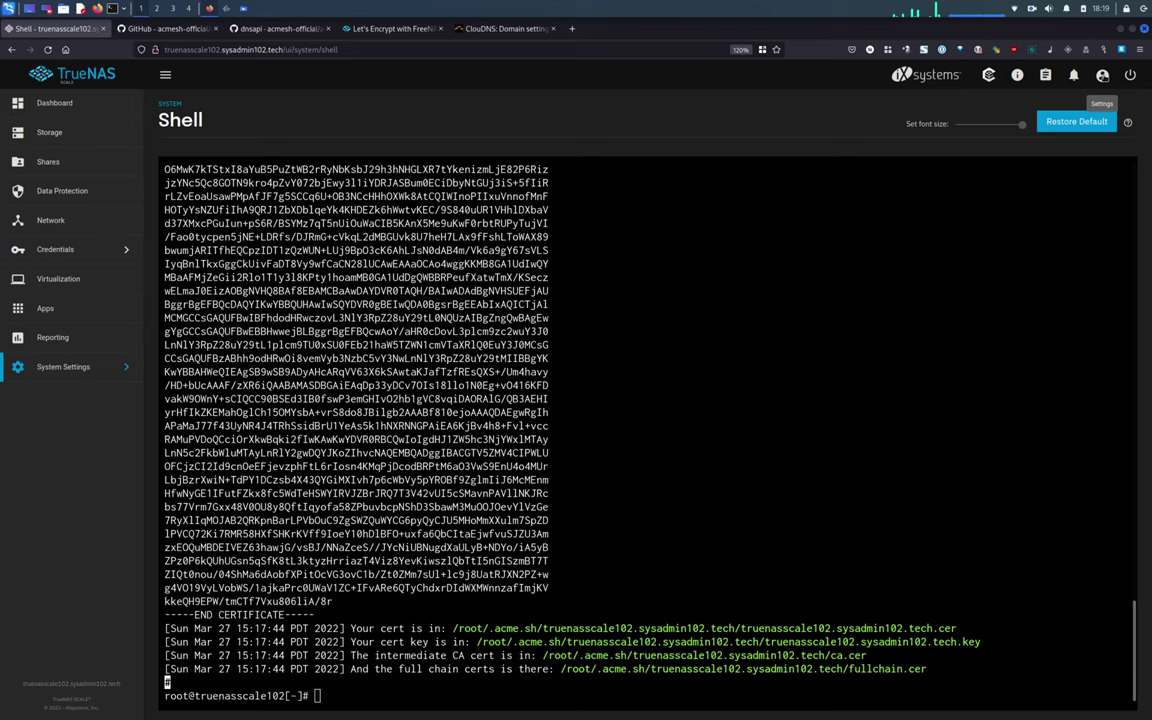
# Create a new API key named Cert Deploy from the account's API Keys page
pyautogui.click(1102, 76)
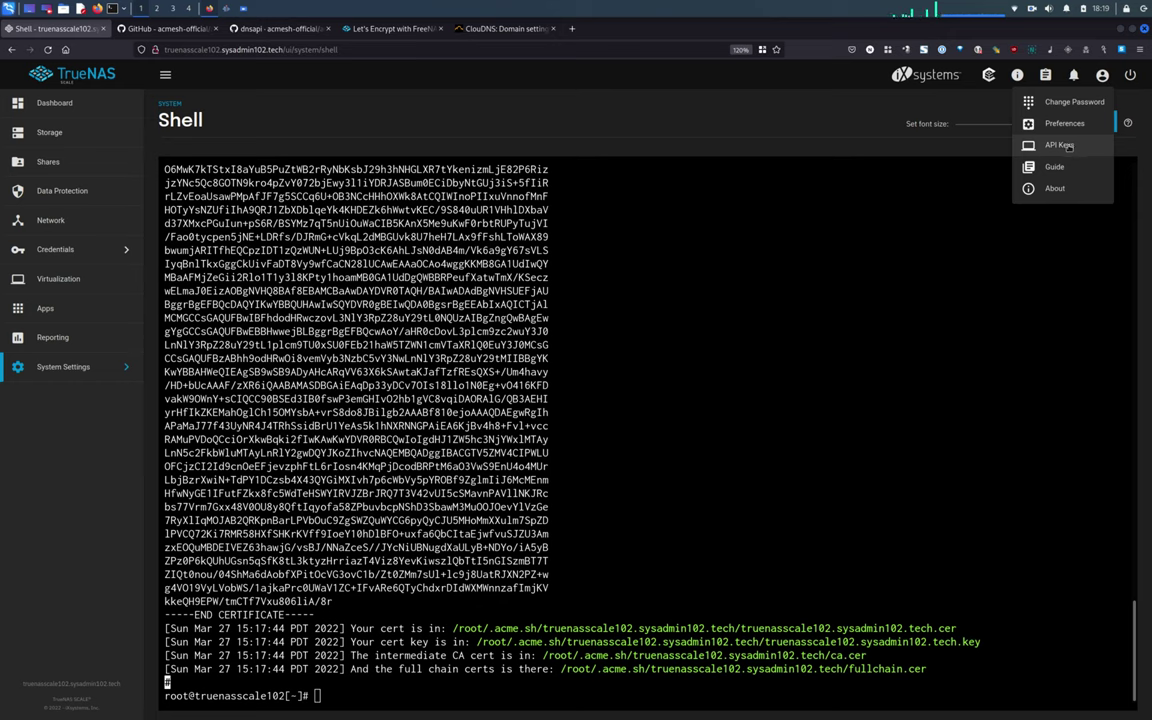
pyautogui.click(1060, 145)
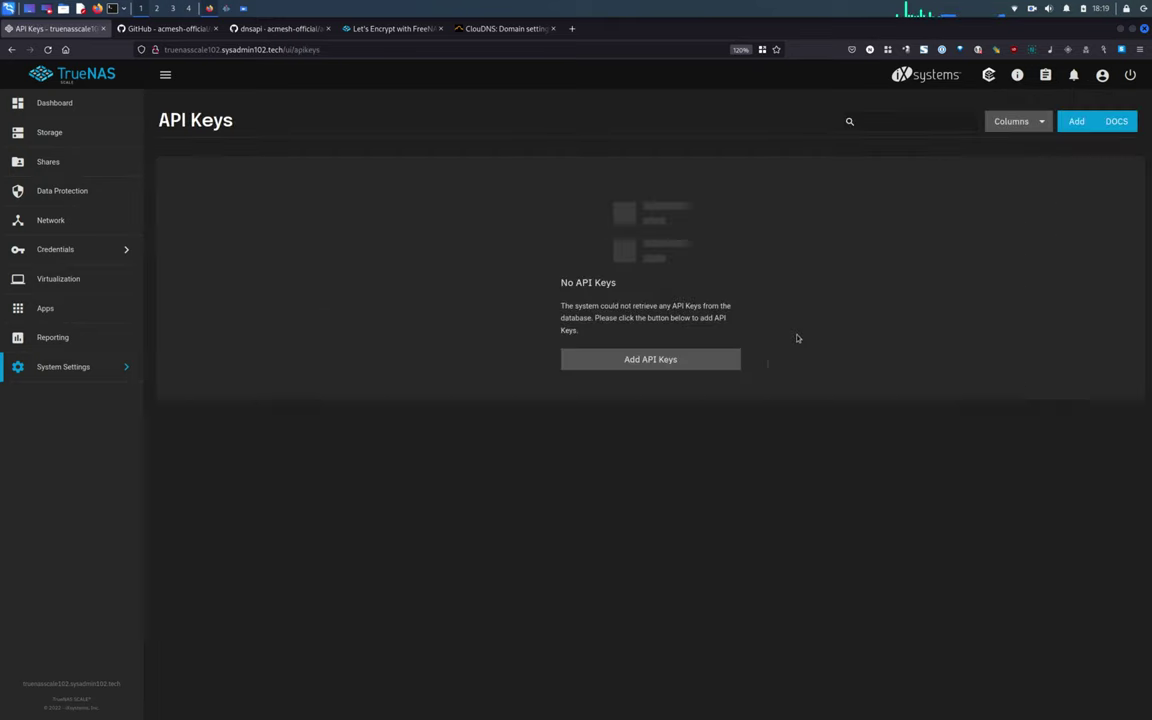
pyautogui.click(672, 369)
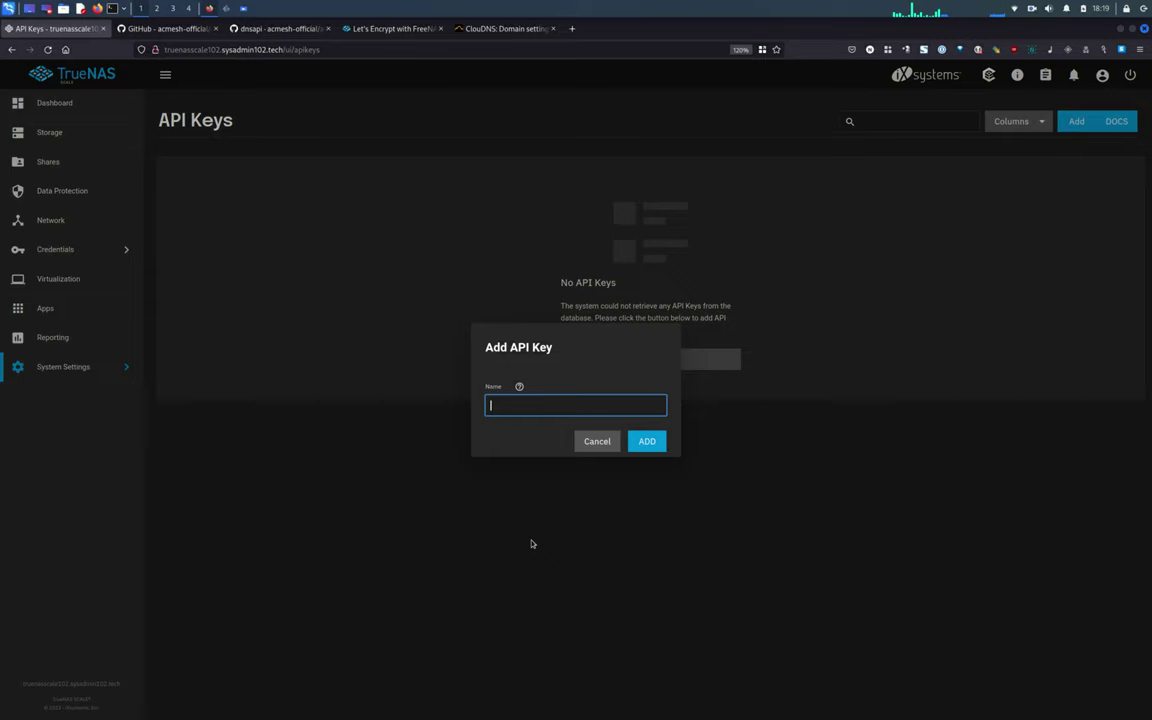
pyautogui.write('Cert Deploy')
pyautogui.click(648, 441)
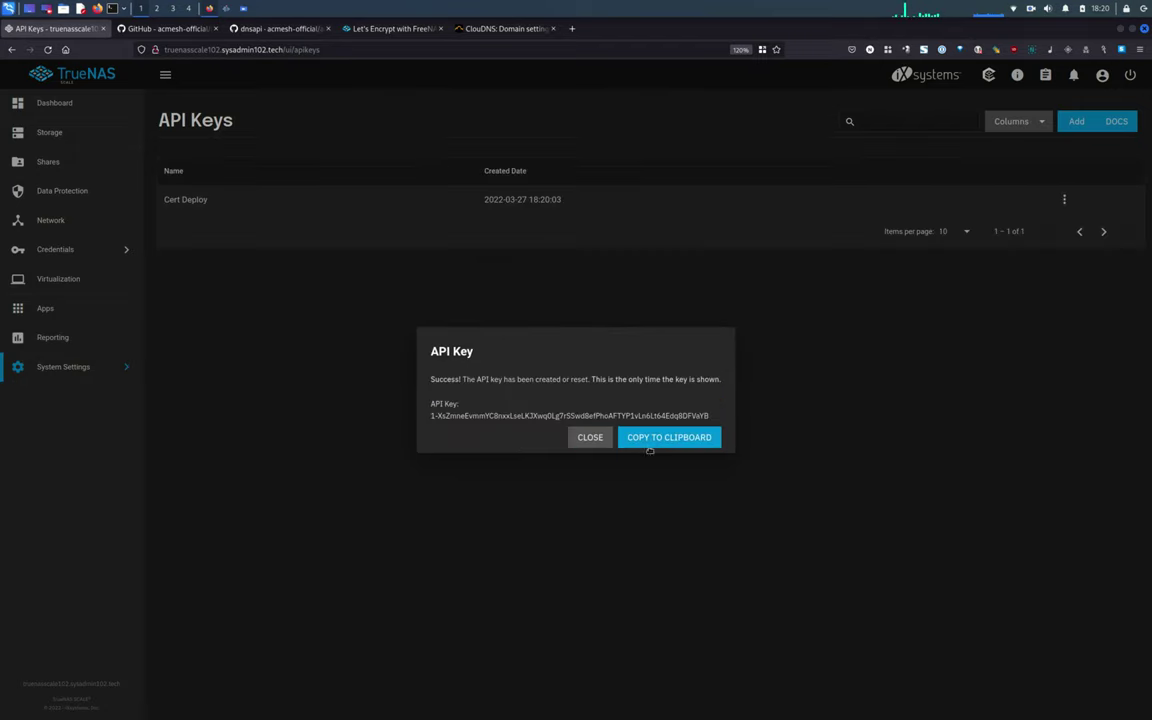
# Paste the generated key into a Mousepad note, close the key dialog, and open System Settings > Shell
pyautogui.click(664, 442)
pyautogui.click(70, 7)
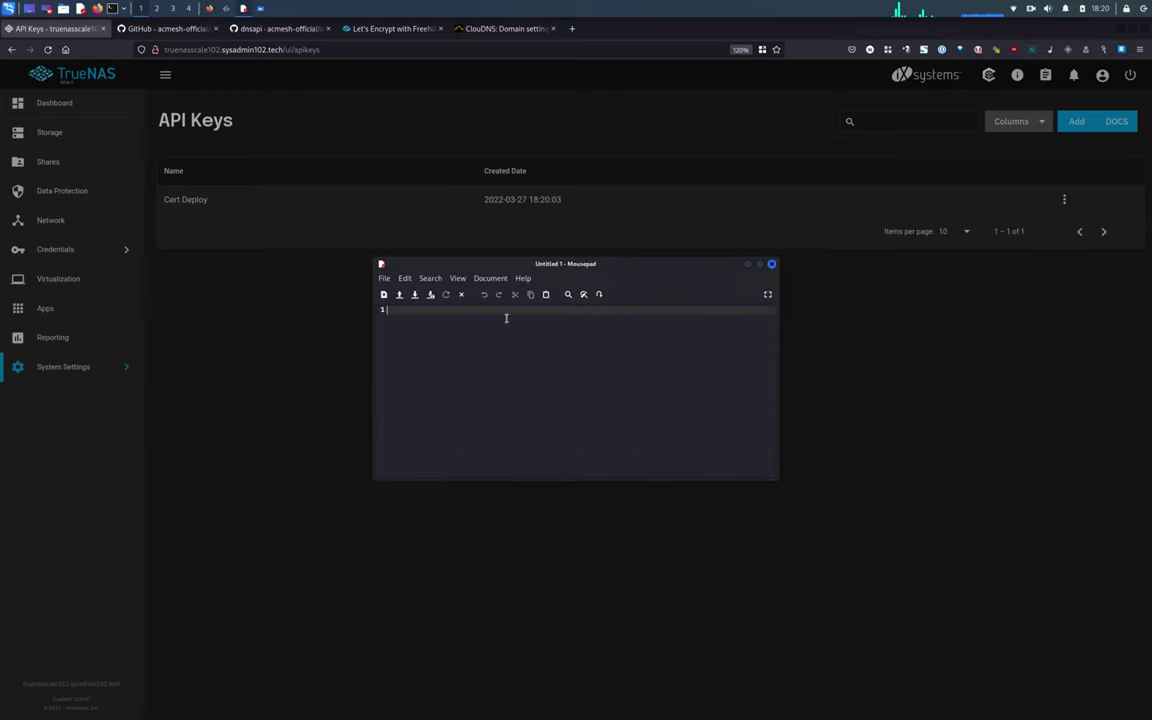
pyautogui.hotkey('ctrl', 'v')
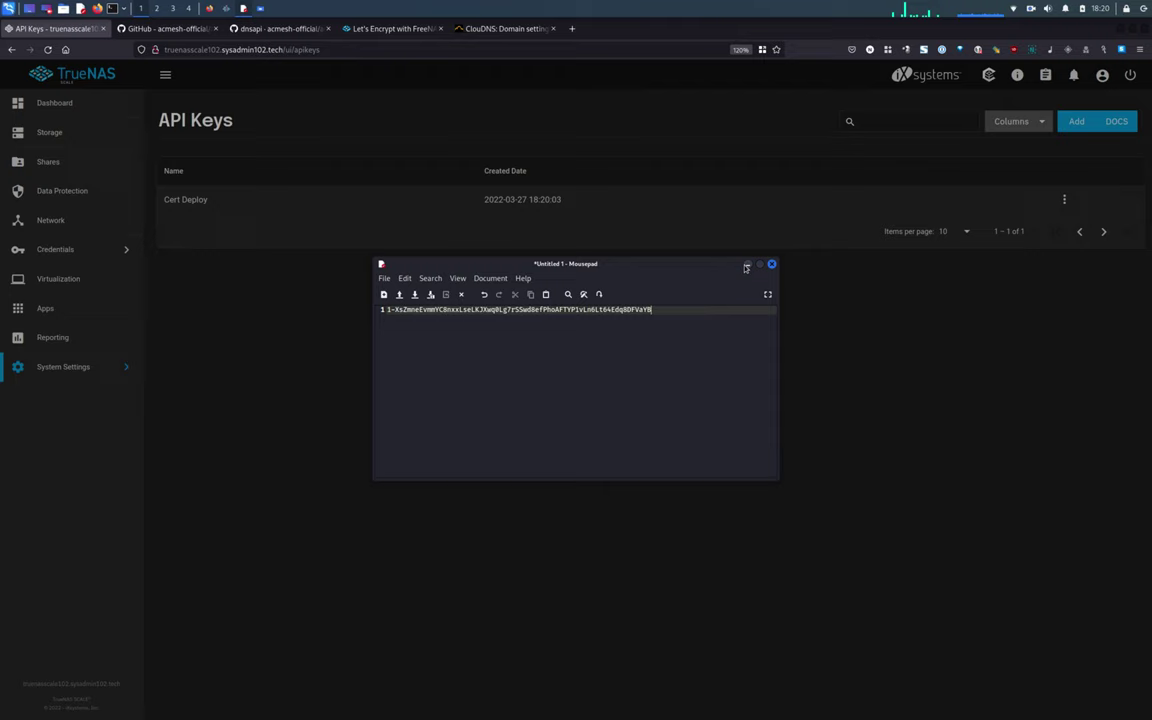
pyautogui.click(747, 266)
pyautogui.click(588, 437)
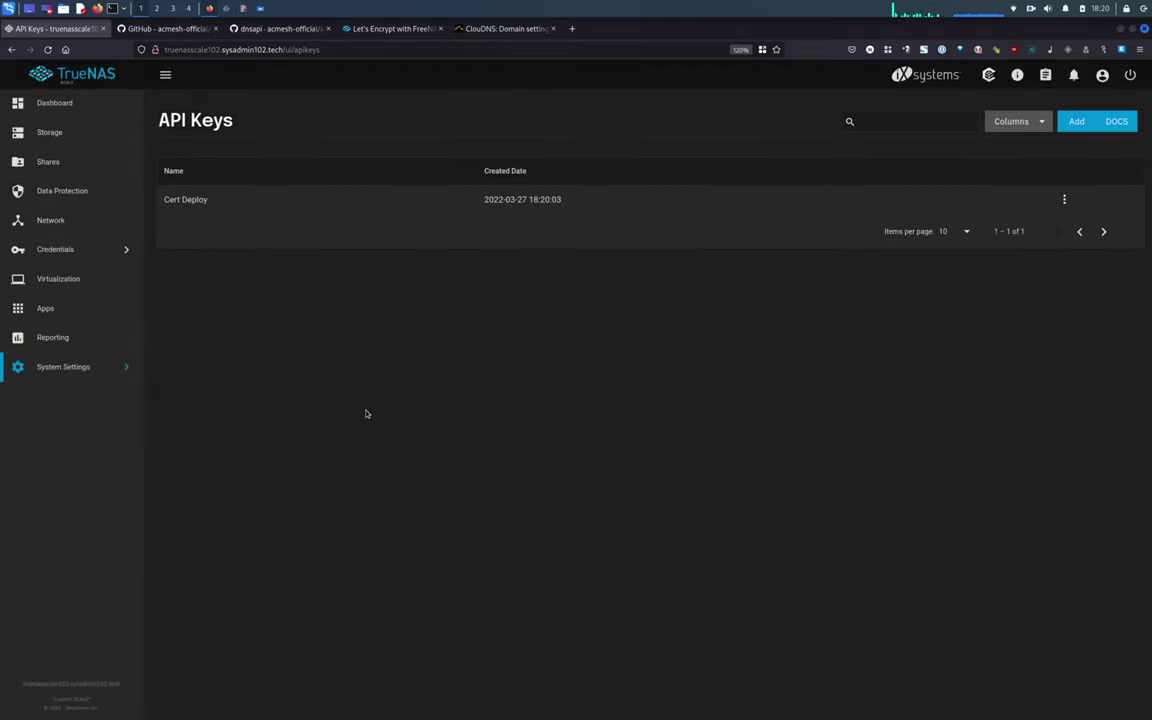
pyautogui.click(100, 368)
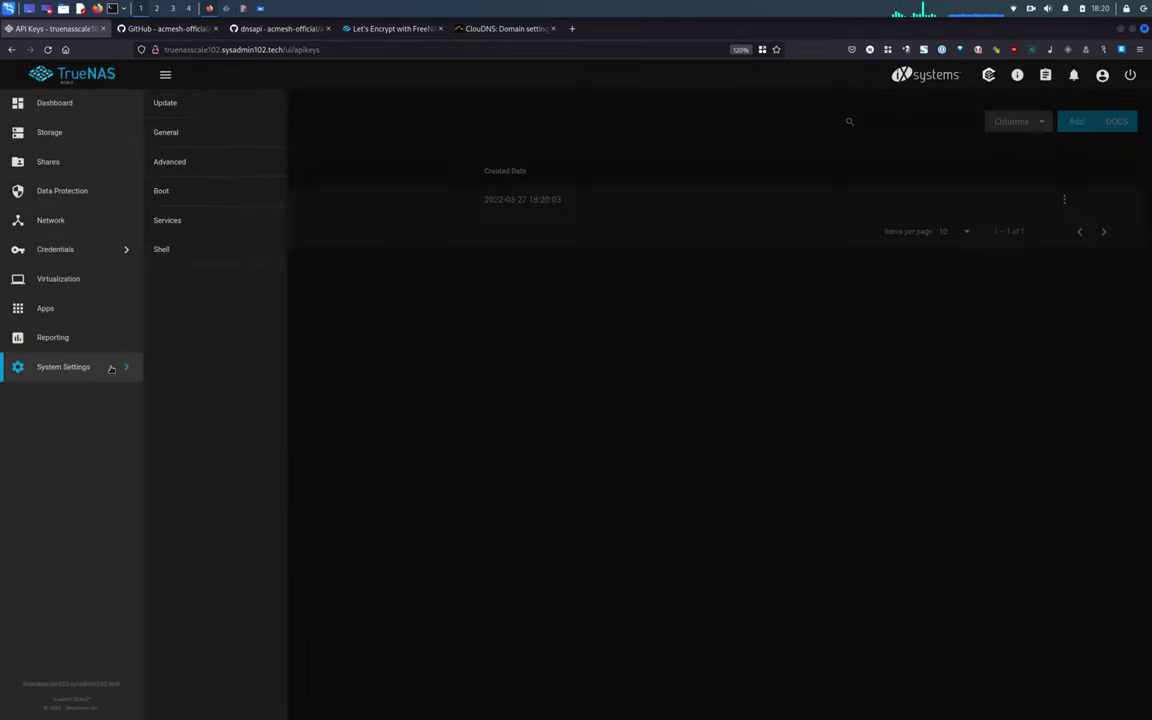
pyautogui.click(165, 252)
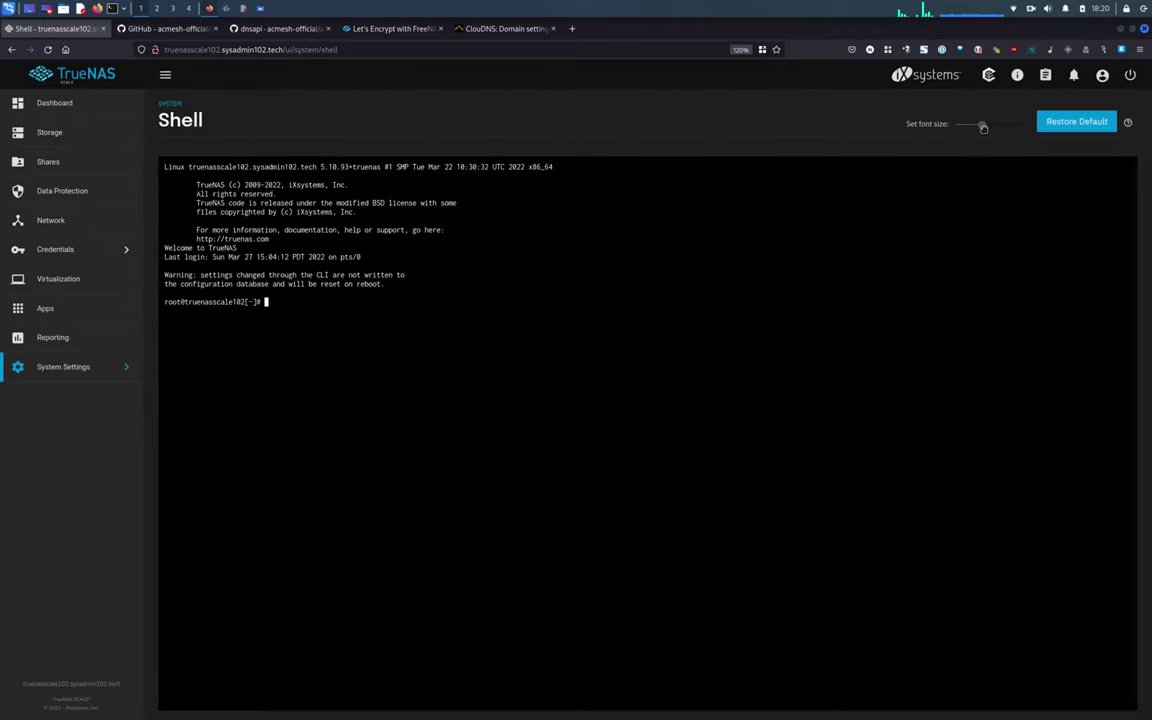
pyautogui.moveTo(982, 124); pyautogui.dragTo(1066, 143)
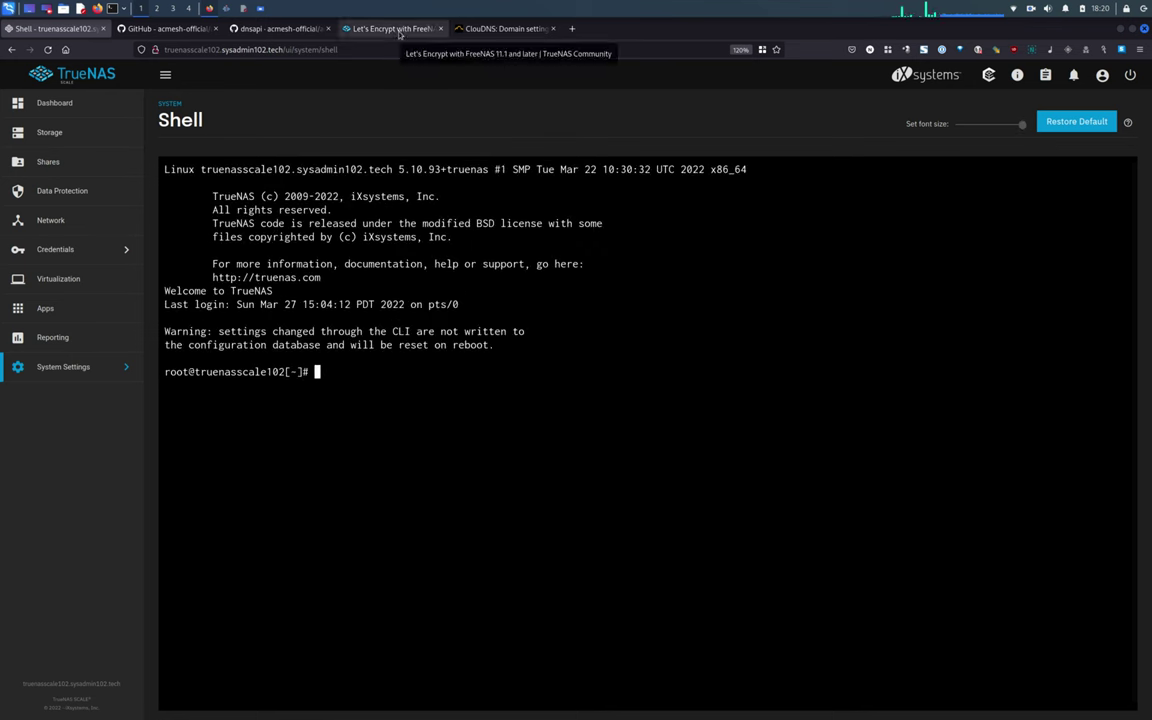
pyautogui.click(399, 30)
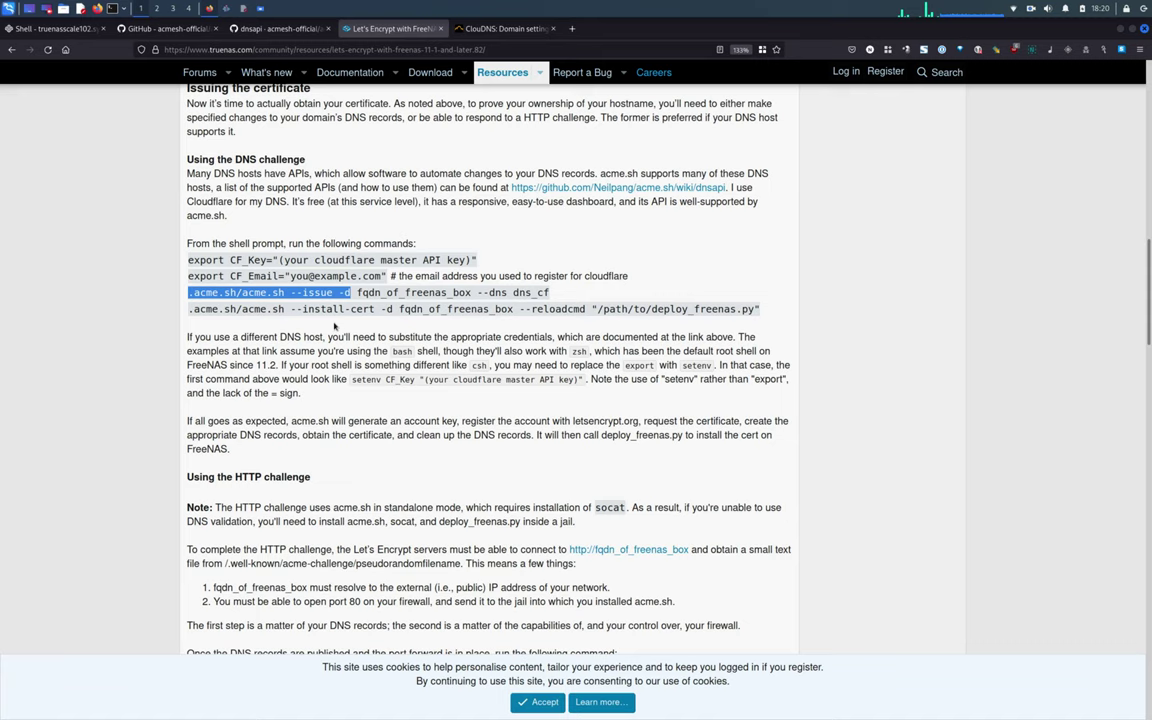
pyautogui.scroll(5, 335, 325)
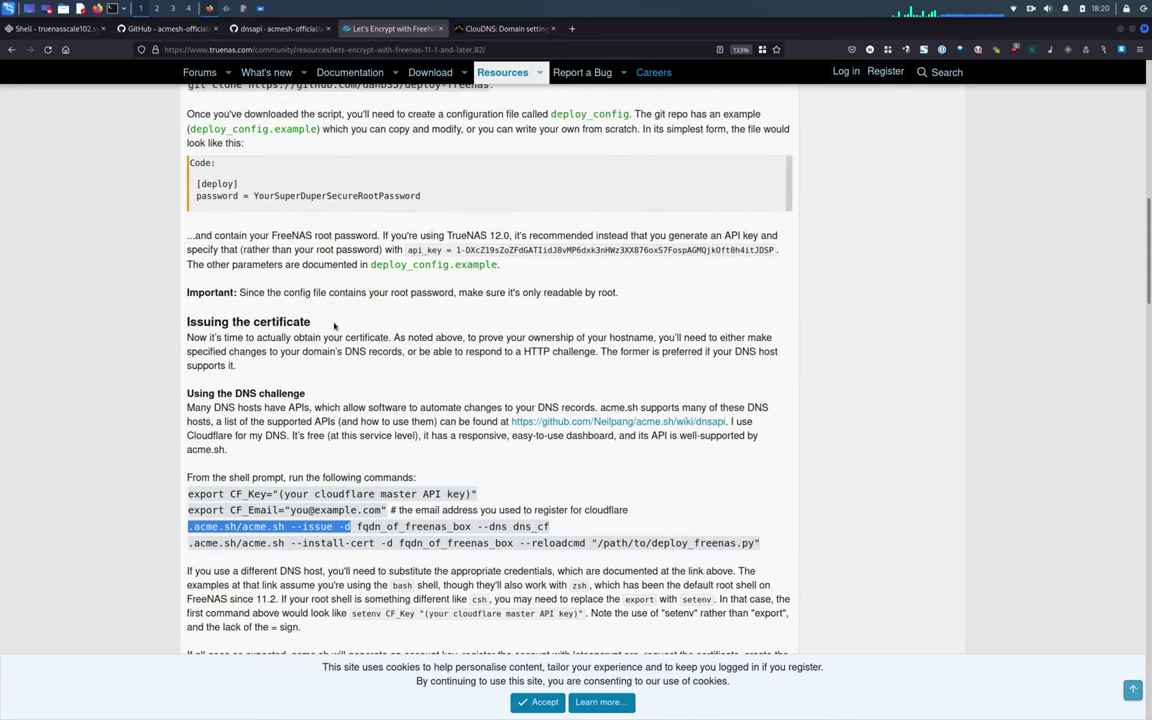
pyautogui.scroll(10, 335, 326)
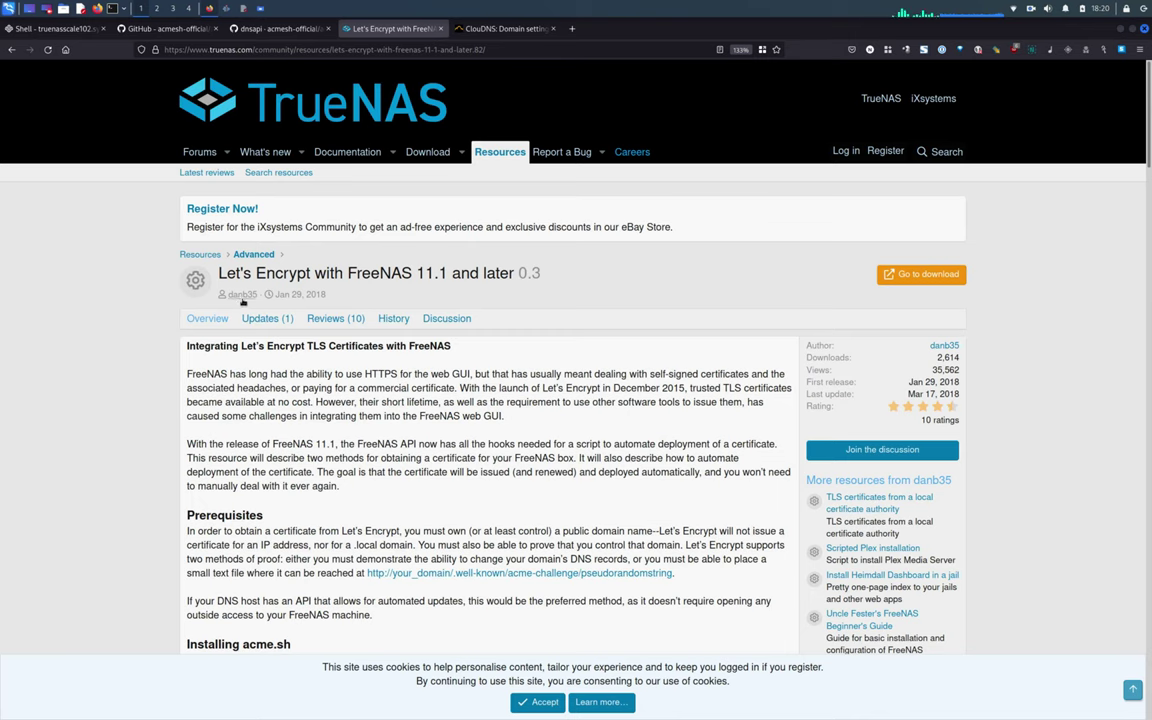
pyautogui.scroll(-8, 284, 457)
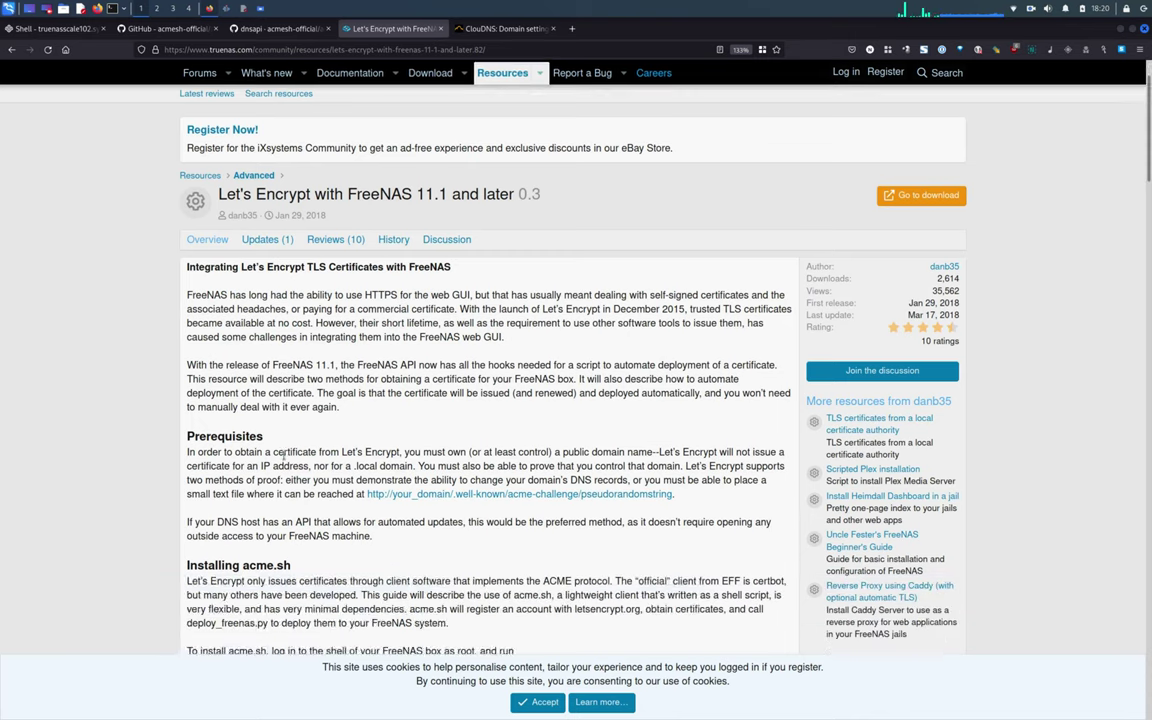
pyautogui.scroll(-3, 284, 457)
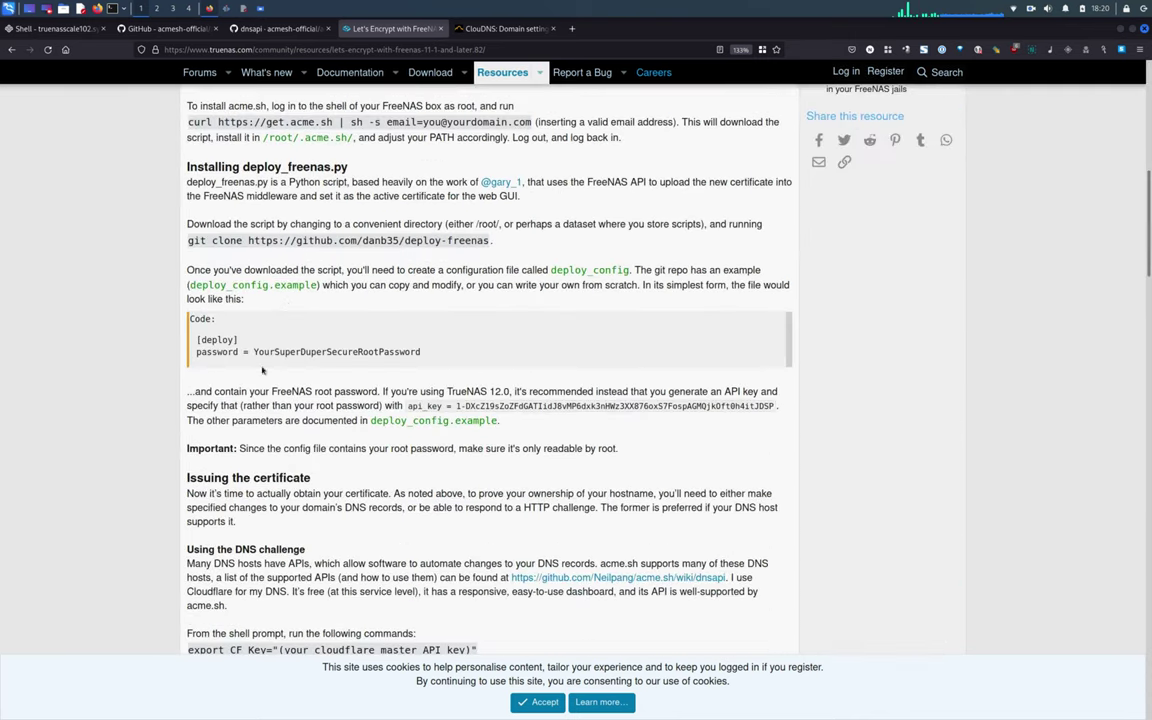
pyautogui.moveTo(188, 241)
pyautogui.mouseDown()
pyautogui.moveTo(397, 265)
pyautogui.moveTo(491, 241)
pyautogui.mouseUp()
pyautogui.rightClick(435, 217)
pyautogui.click(457, 226)
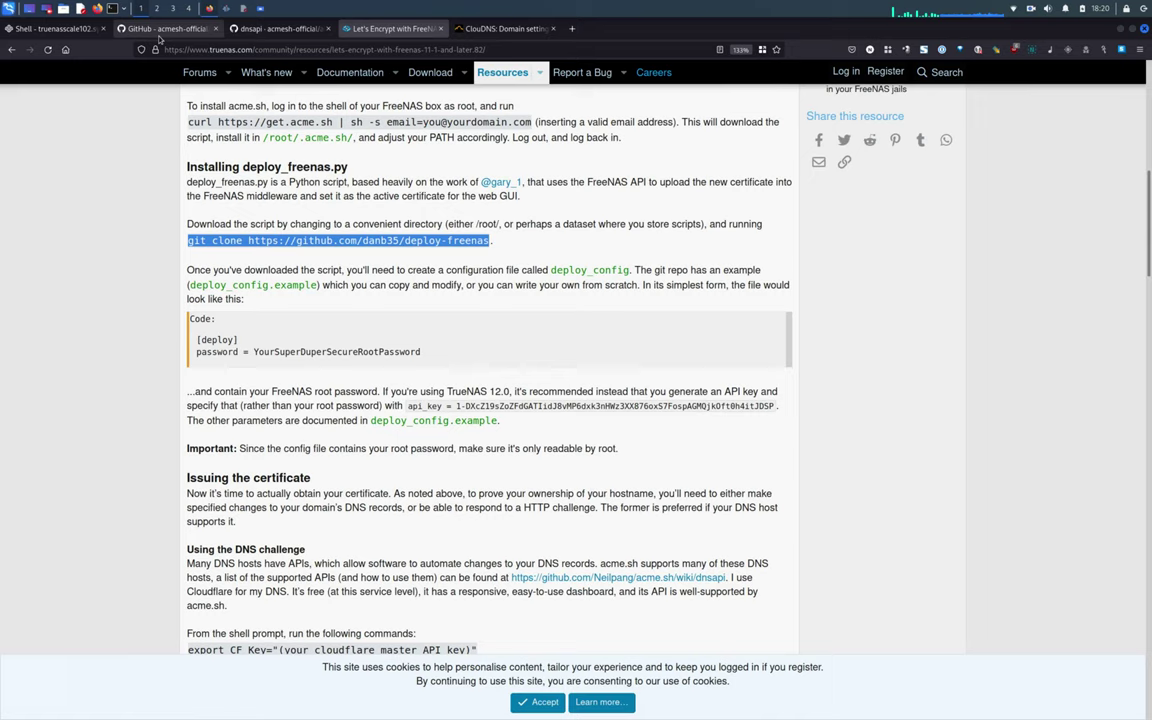
pyautogui.click(55, 28)
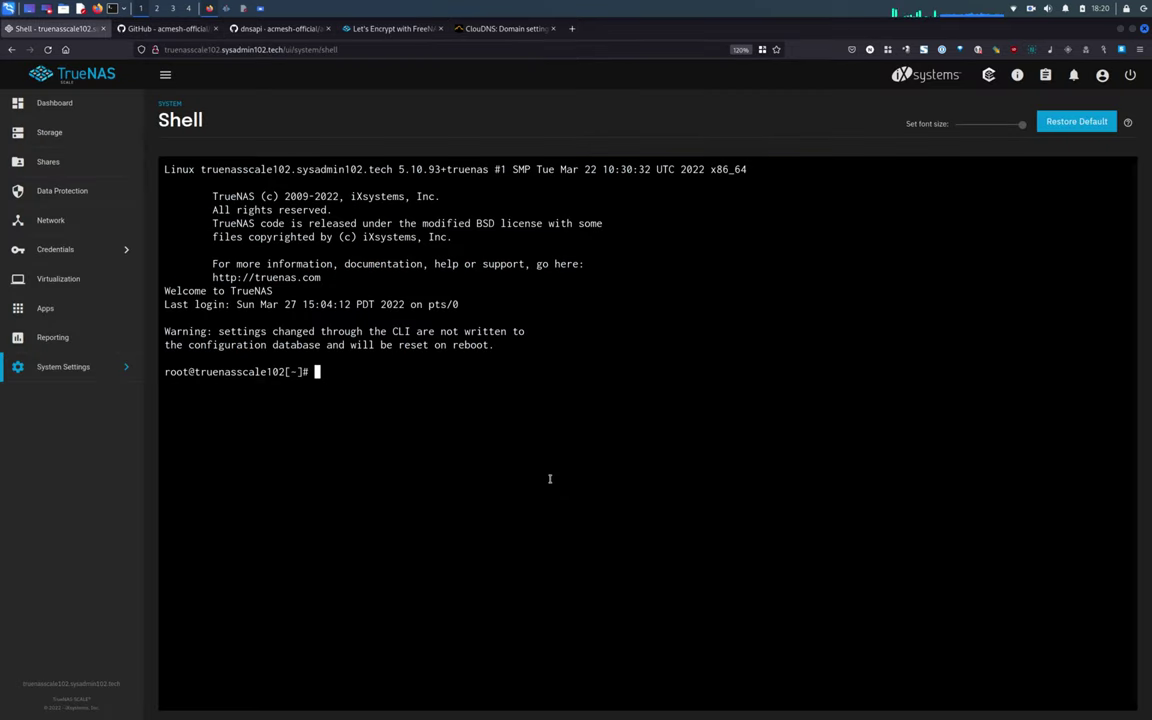
pyautogui.hotkey('ctrl', 'v')
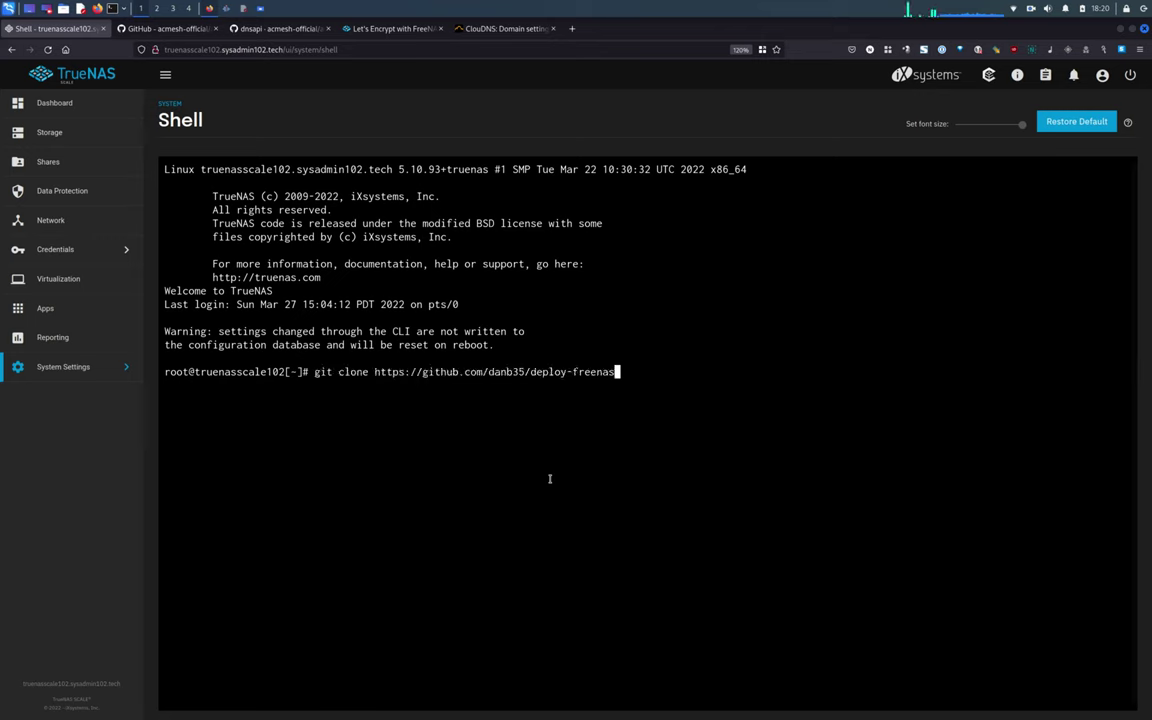
# Clone the deploy-freenas repository and list root's home folder
pyautogui.press('Return')
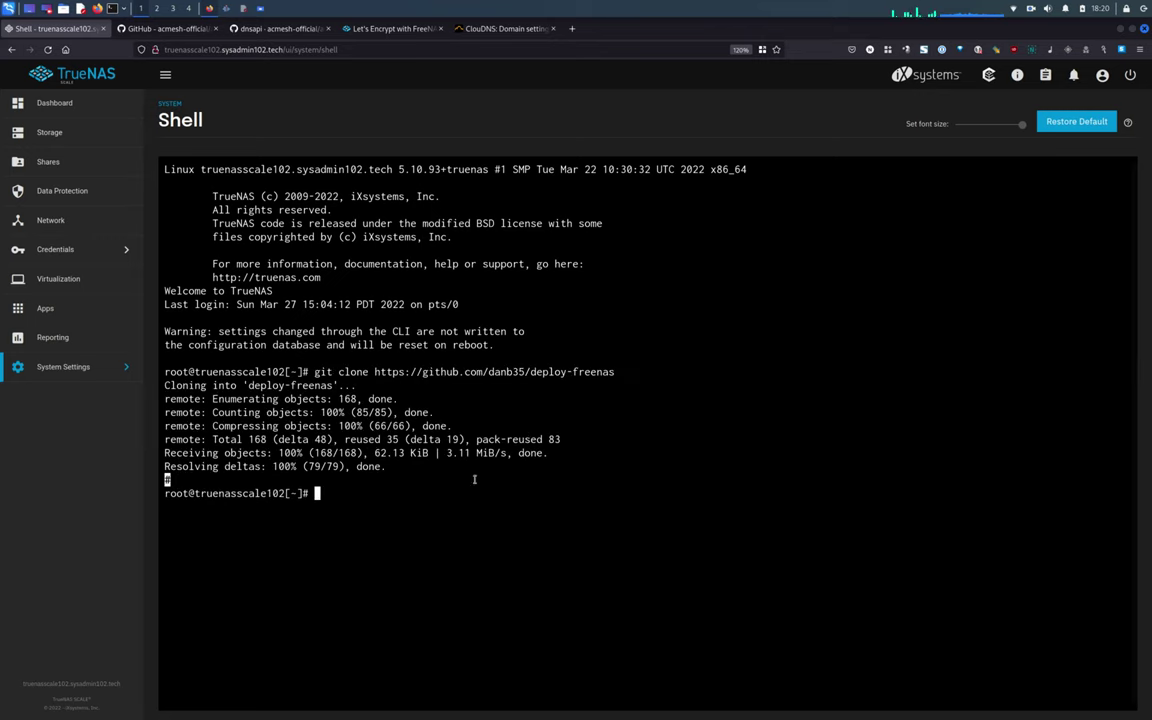
pyautogui.write('ls')
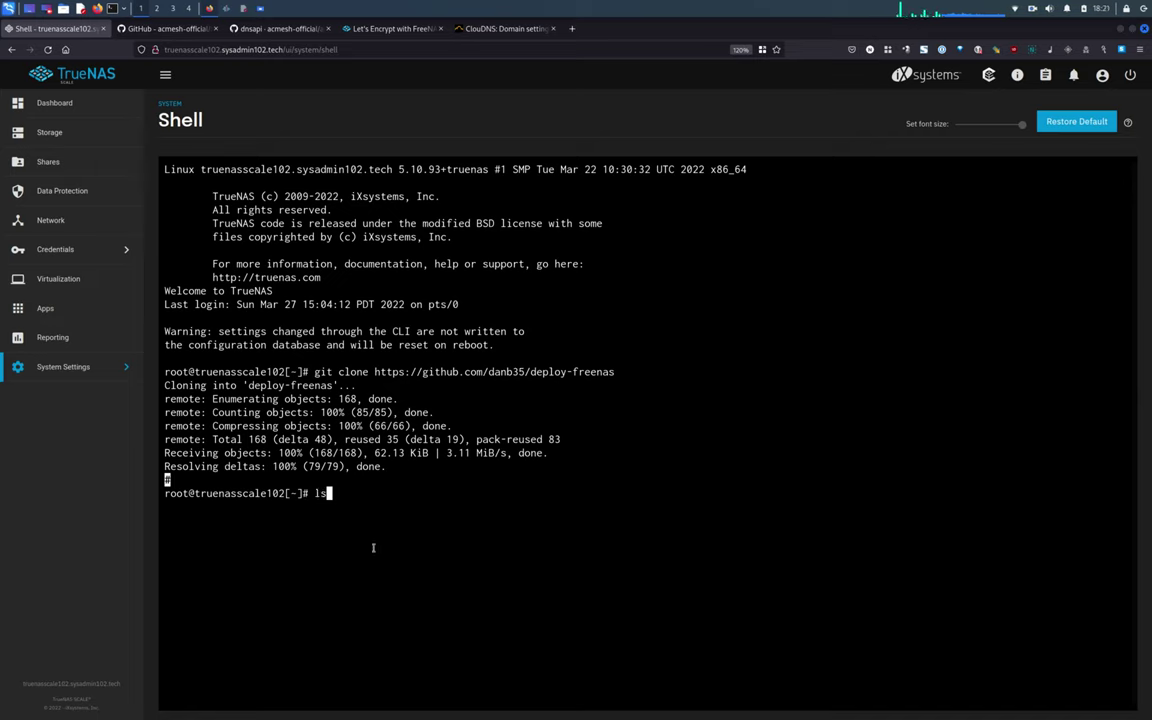
pyautogui.press('Return')
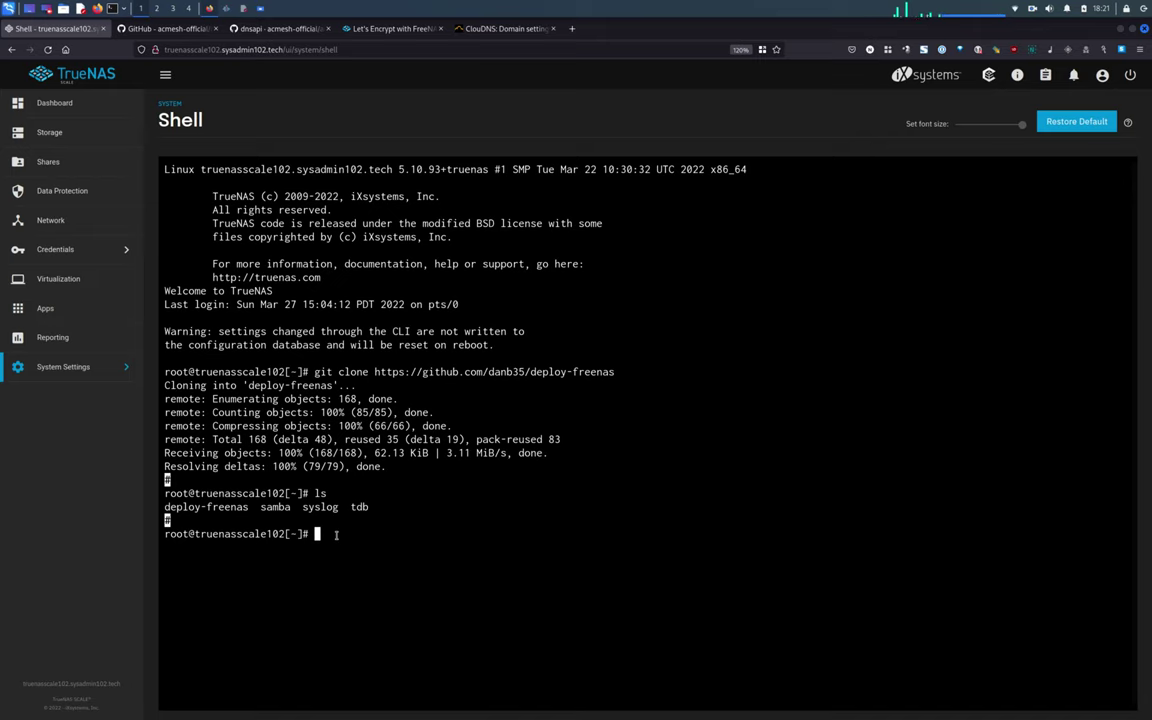
# Change into deploy-freenas, list its files, and start a nano deploy_config.example command
pyautogui.write('cd de')
pyautogui.press('Tab')
pyautogui.press('Return')
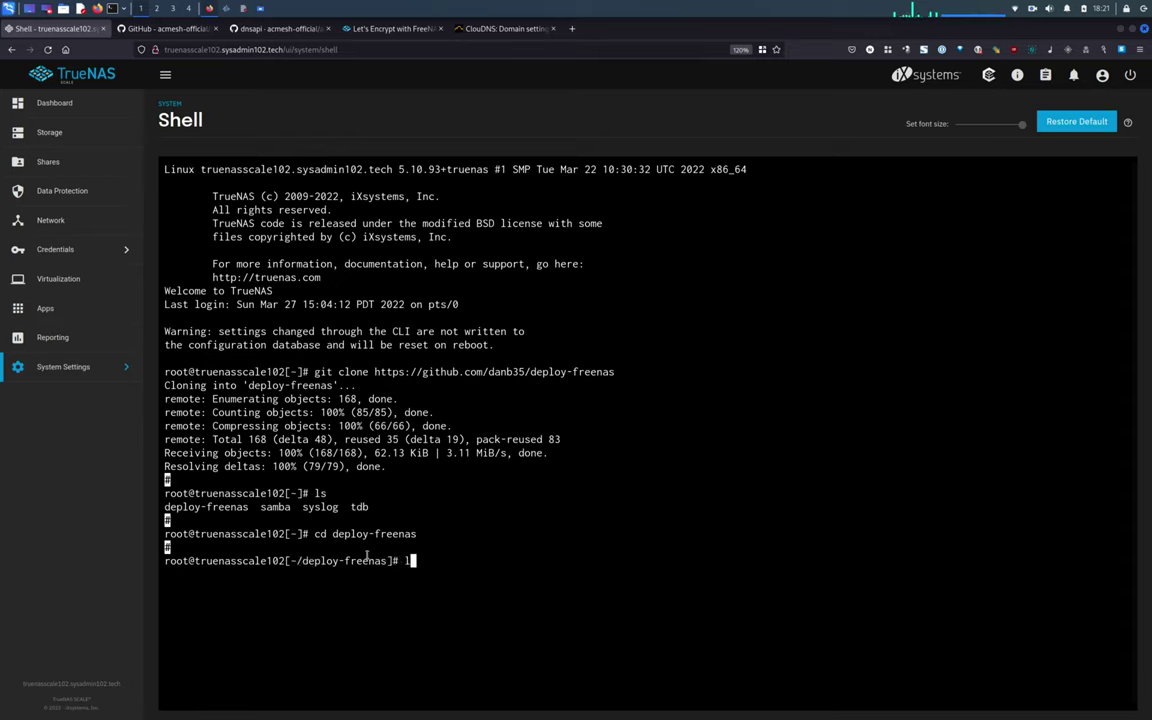
pyautogui.write('ls')
pyautogui.press('Return')
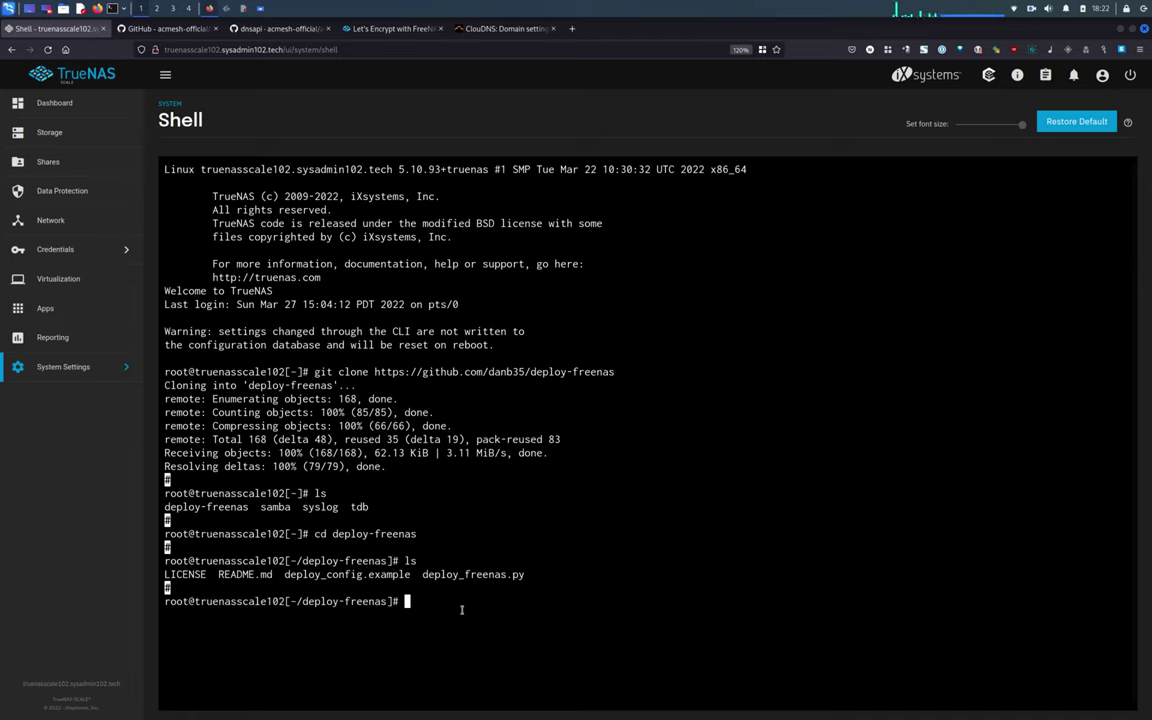
pyautogui.write('nano deploy_c')
# Open deploy_config.example in nano and save it under the name deploy_config
pyautogui.press('Tab')
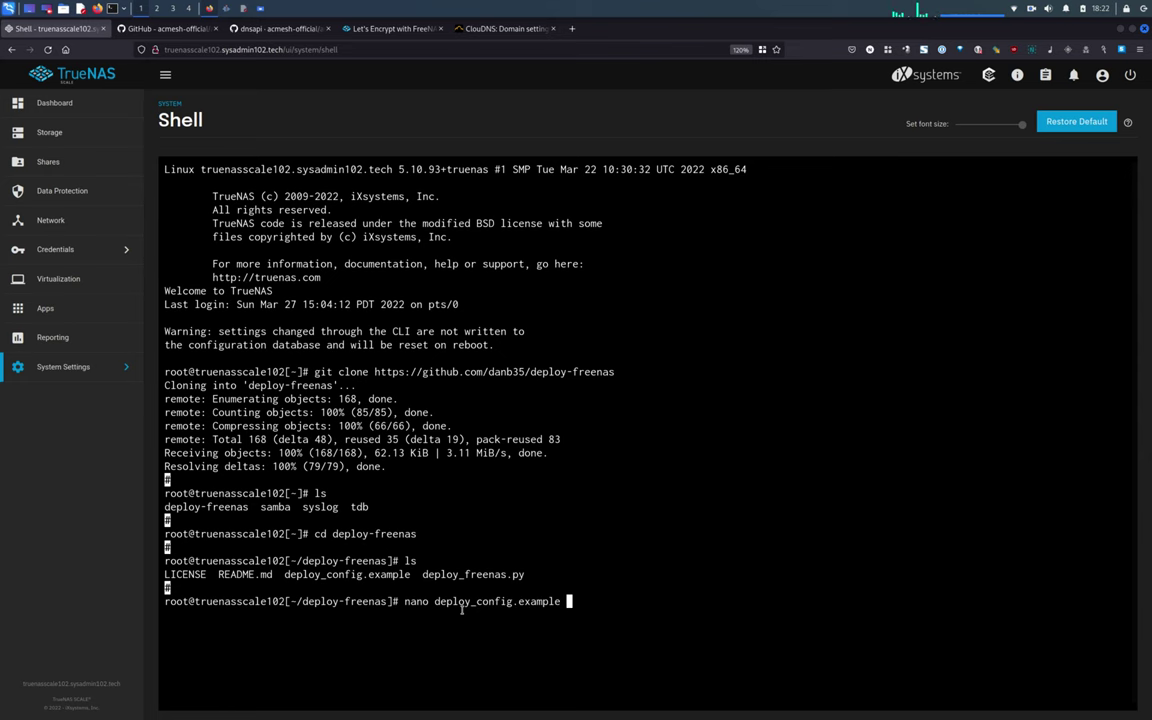
pyautogui.press('Return')
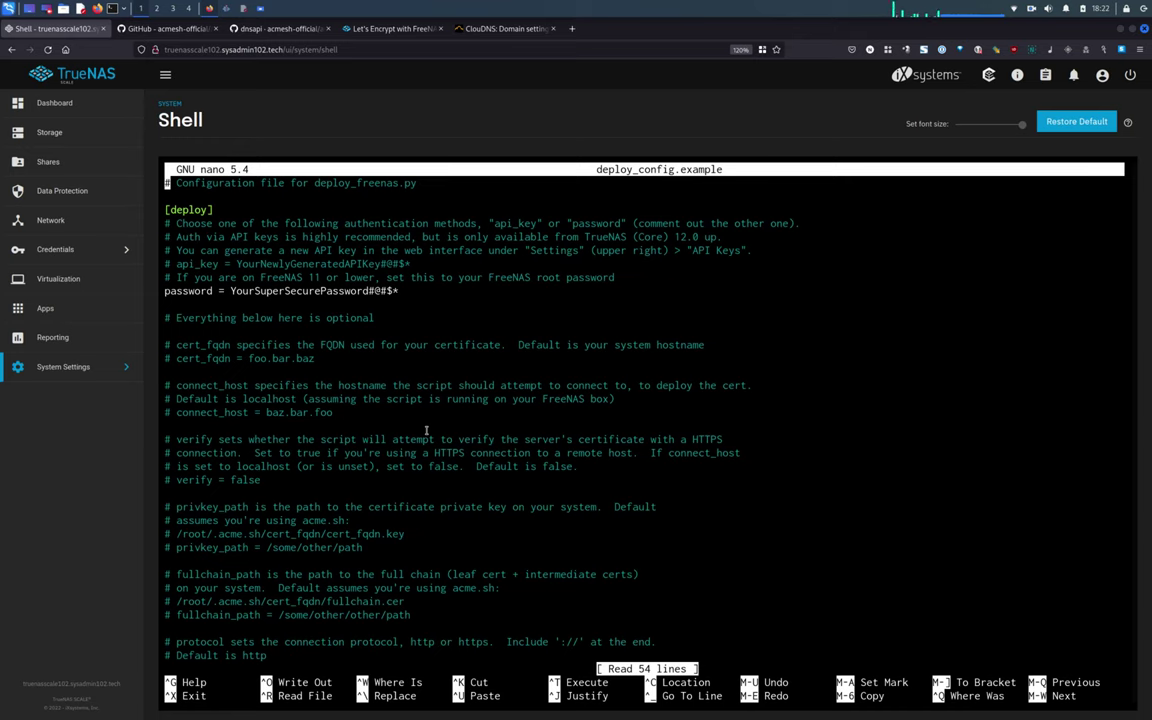
pyautogui.hotkey('ctrl', 'o')
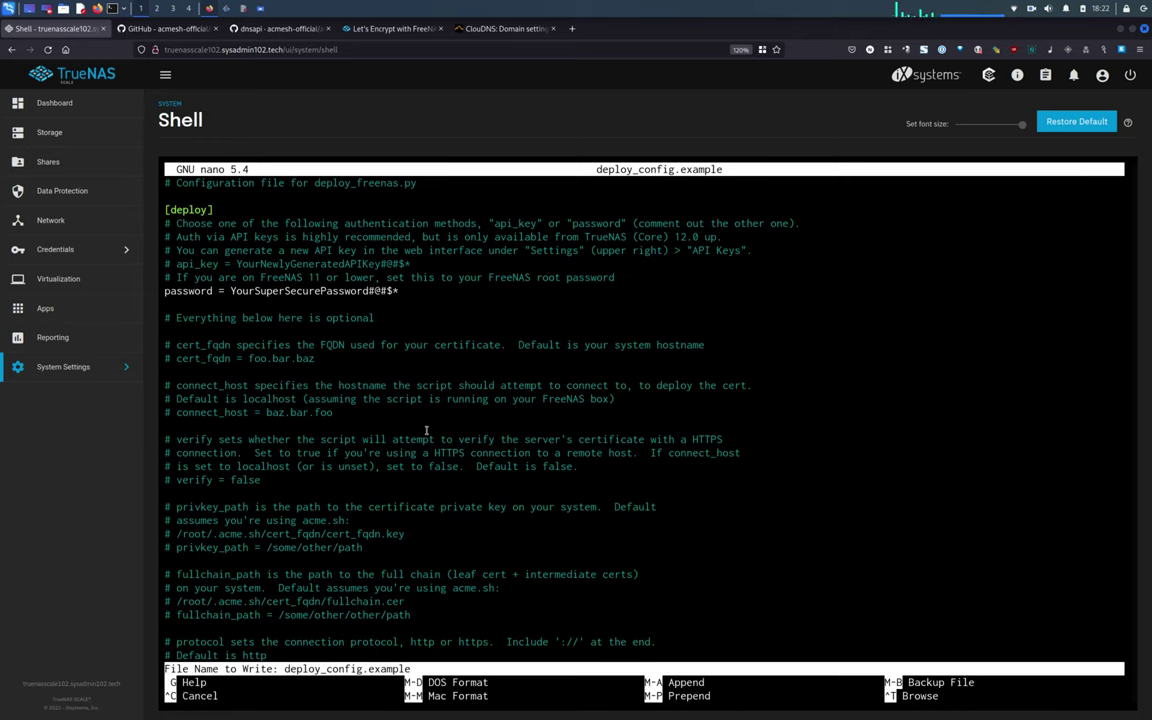
pyautogui.press('BackSpace')
pyautogui.press('BackSpace')
pyautogui.press('BackSpace')
pyautogui.press('BackSpace')
pyautogui.press('BackSpace')
pyautogui.press('BackSpace')
pyautogui.press('BackSpace')
pyautogui.press('BackSpace')
pyautogui.press('Return')
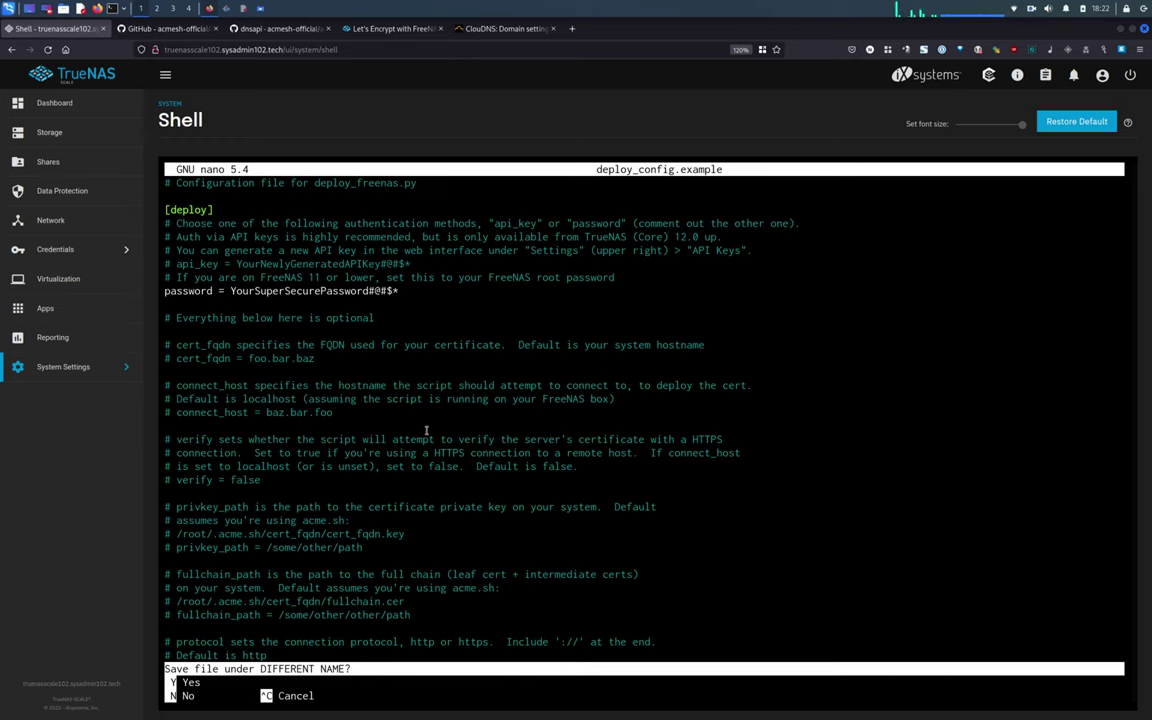
pyautogui.press('y')
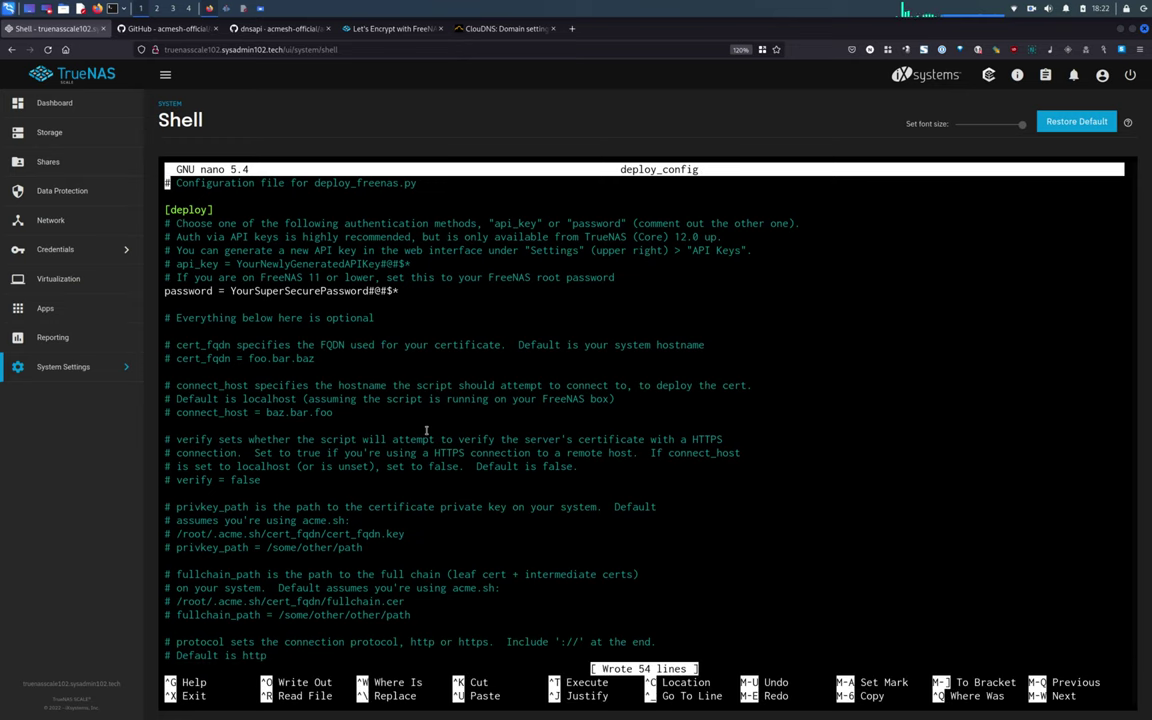
pyautogui.hotkey('ctrl', 'x')
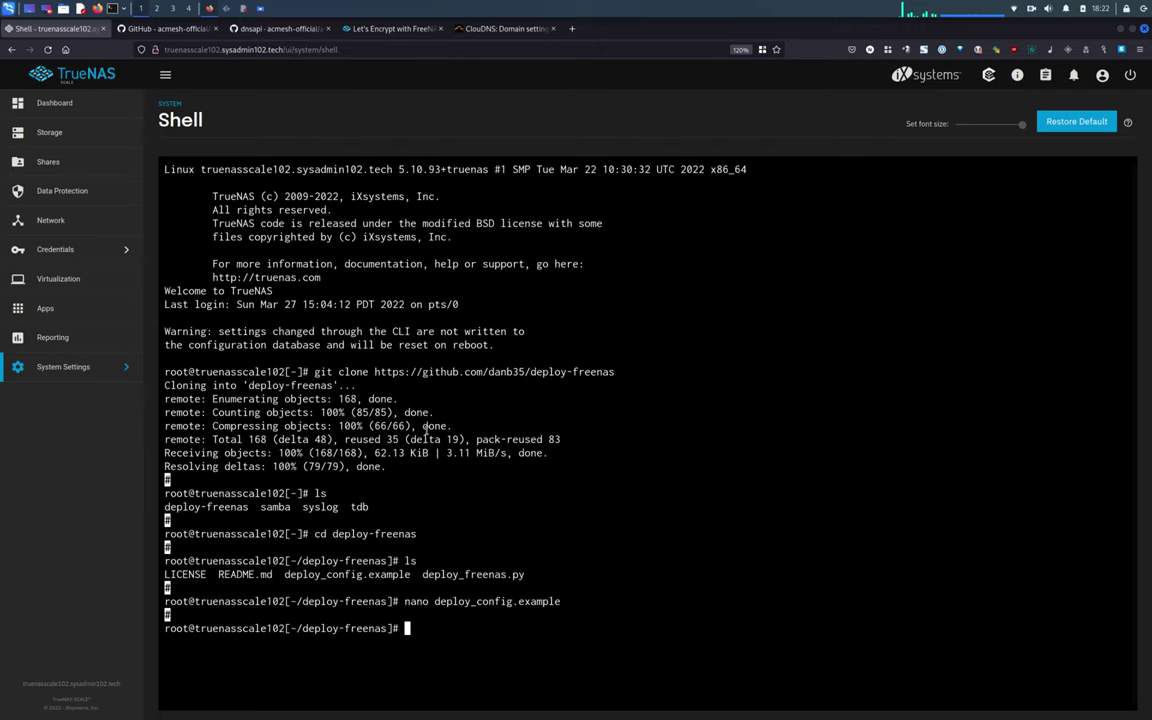
# List the folder to confirm deploy_config exists and begin a nano command for it
pyautogui.write('ls')
pyautogui.press('Return')
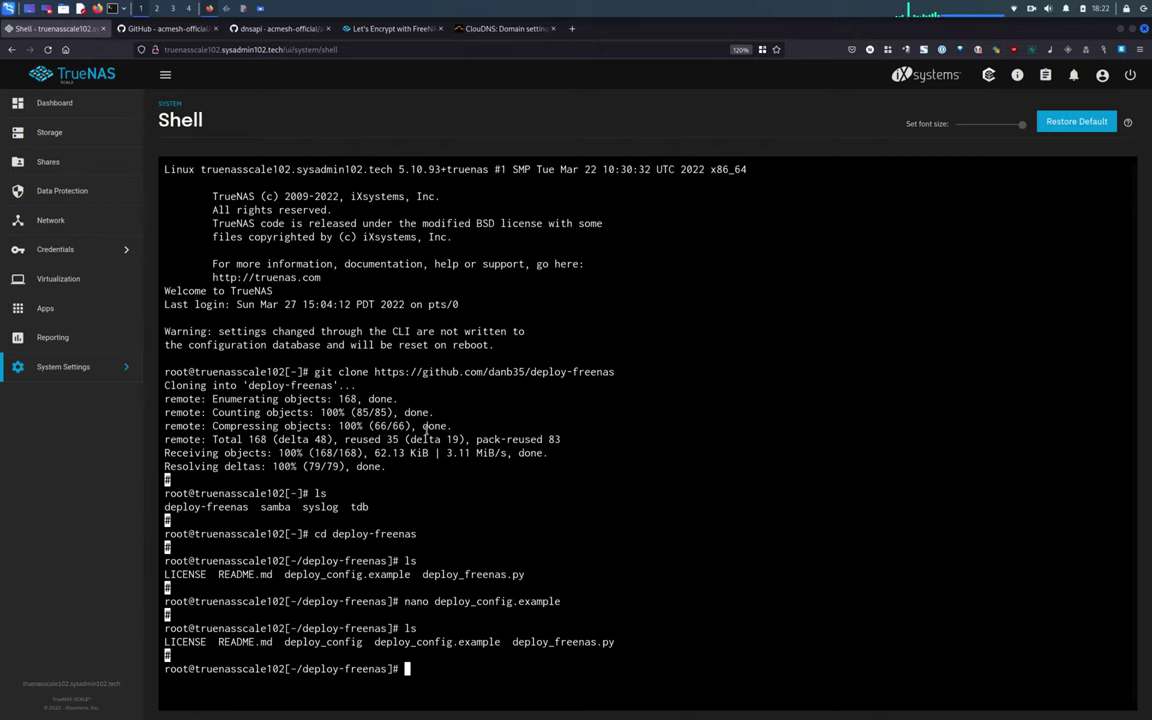
pyautogui.write('nano depl')
# Open deploy_config in nano
pyautogui.press('Tab')
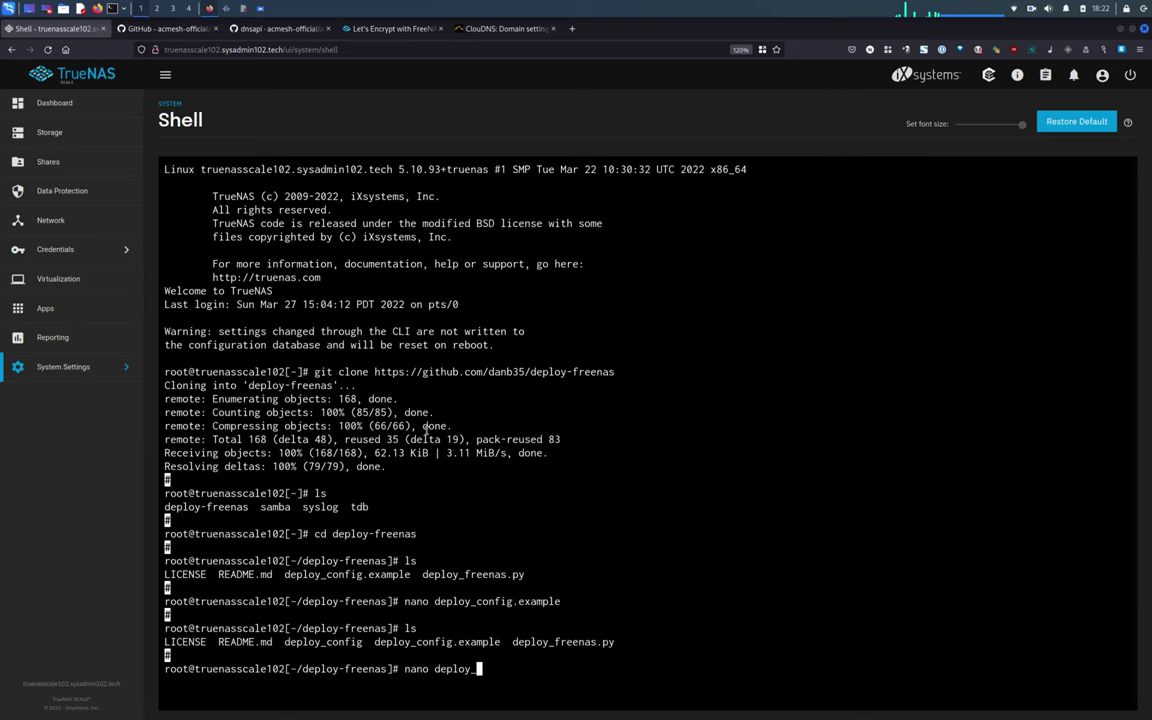
pyautogui.write('c')
pyautogui.press('Tab')
pyautogui.press('Return')
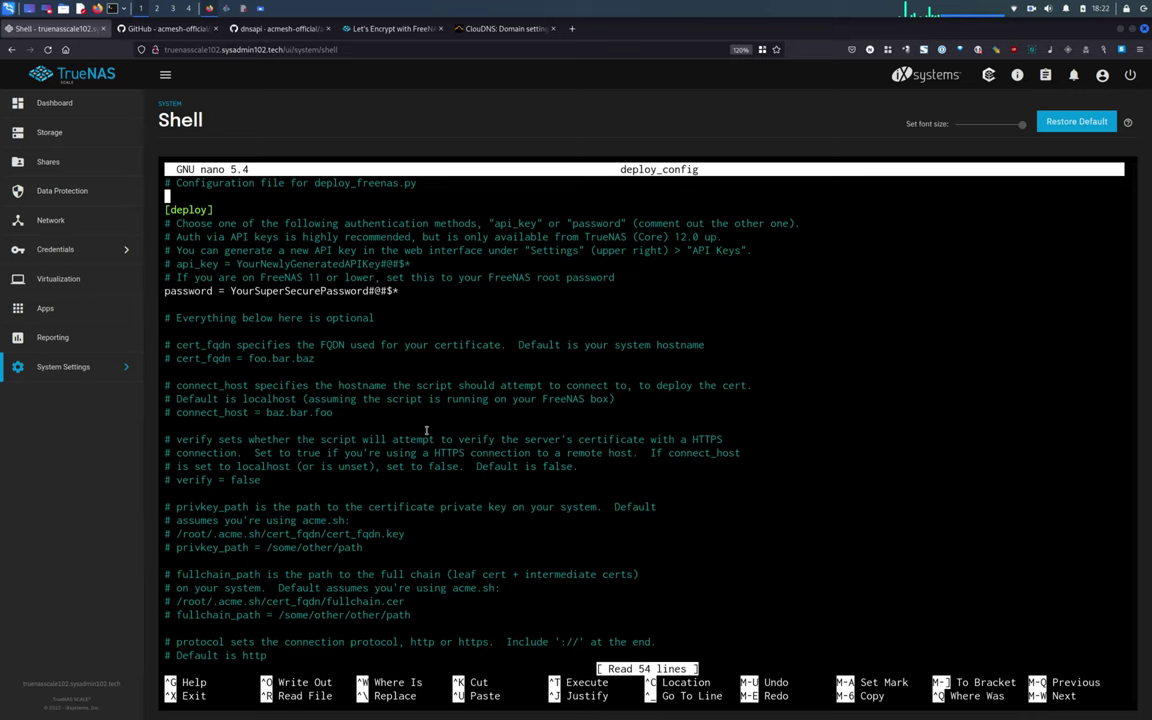
# Comment out the password line, uncomment api_key, and erase its placeholder value
pyautogui.press('Down')
pyautogui.press('Down')
pyautogui.press('Down')
pyautogui.press('Down')
pyautogui.press('Down')
pyautogui.press('Down')
pyautogui.press('Down')
pyautogui.press('Down')
pyautogui.write('#')
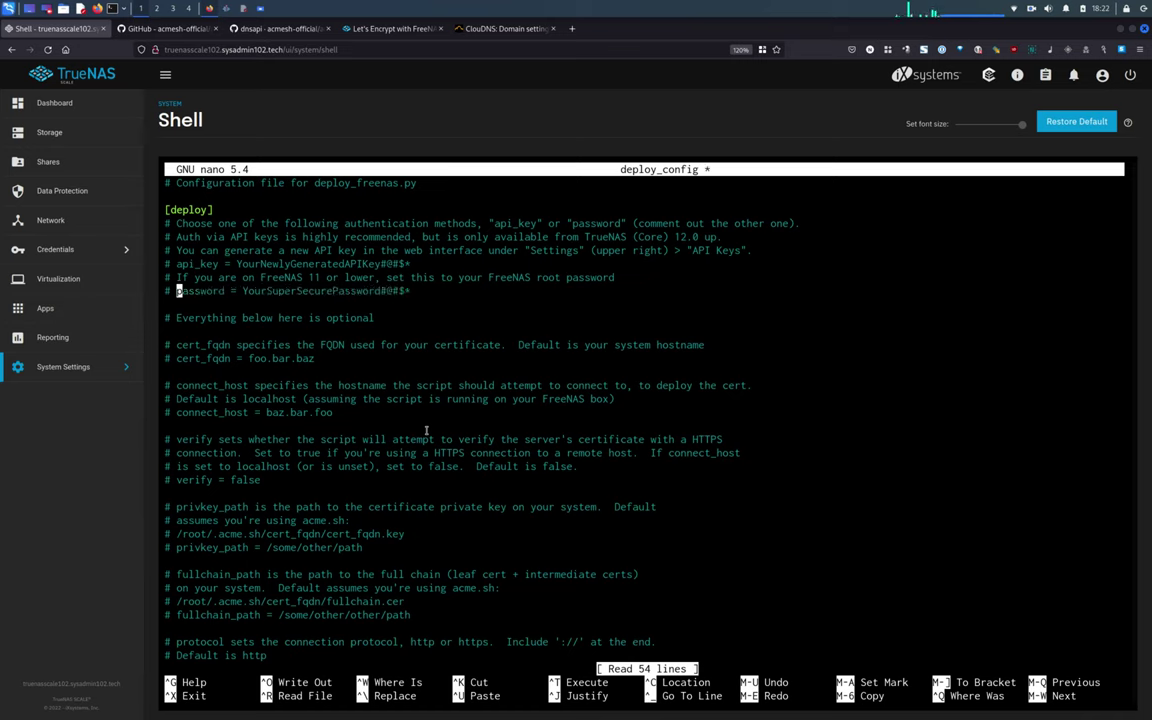
pyautogui.press('Up')
pyautogui.press('Up')
pyautogui.press('BackSpace')
pyautogui.press('BackSpace')
pyautogui.press('Right')
pyautogui.press('Right')
pyautogui.press('Right')
pyautogui.press('Right')
pyautogui.press('Right')
pyautogui.press('Right')
pyautogui.press('Right')
pyautogui.press('Right')
pyautogui.press('Right')
pyautogui.press('Right')
pyautogui.press('Right')
pyautogui.press('Right')
pyautogui.press('Right')
pyautogui.press('Right')
pyautogui.press('Right')
pyautogui.press('Right')
pyautogui.press('Right')
pyautogui.press('Right')
pyautogui.press('Right')
pyautogui.press('Right')
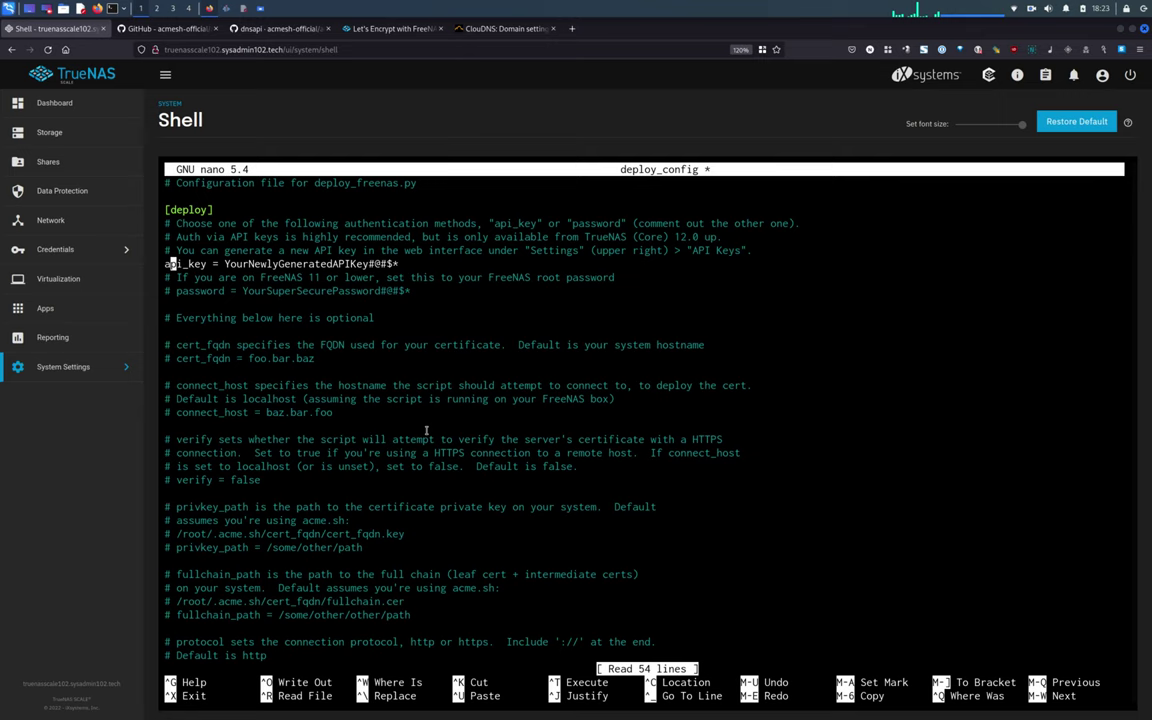
pyautogui.press('Right')
pyautogui.press('Right')
pyautogui.press('Right')
pyautogui.press('Right')
pyautogui.press('Right')
pyautogui.press('Right')
pyautogui.press('Right')
pyautogui.press('Right')
pyautogui.press('Right')
pyautogui.press('Right')
pyautogui.press('Right')
pyautogui.press('Right')
pyautogui.press('Right')
pyautogui.press('Right')
pyautogui.press('Right')
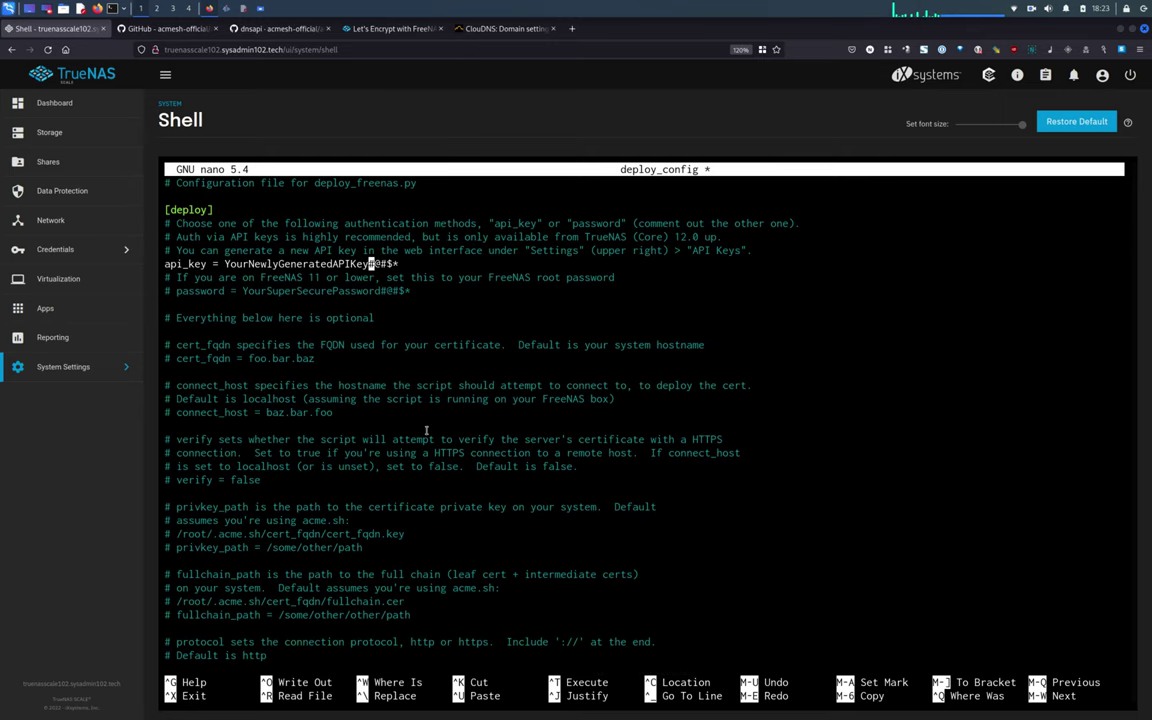
pyautogui.press('BackSpace')
pyautogui.press('BackSpace')
pyautogui.press('BackSpace')
pyautogui.press('BackSpace')
pyautogui.press('BackSpace')
pyautogui.press('BackSpace')
pyautogui.press('BackSpace')
pyautogui.press('BackSpace')
pyautogui.press('BackSpace')
pyautogui.press('BackSpace')
pyautogui.press('BackSpace')
pyautogui.press('BackSpace')
pyautogui.press('BackSpace')
pyautogui.press('BackSpace')
pyautogui.press('BackSpace')
pyautogui.press('BackSpace')
pyautogui.press('BackSpace')
pyautogui.press('Delete')
pyautogui.press('BackSpace')
pyautogui.press('BackSpace')
pyautogui.press('BackSpace')
pyautogui.press('BackSpace')
pyautogui.press('BackSpace')
pyautogui.press('BackSpace')
pyautogui.press('BackSpace')
pyautogui.press('BackSpace')
pyautogui.press('BackSpace')
pyautogui.press('BackSpace')
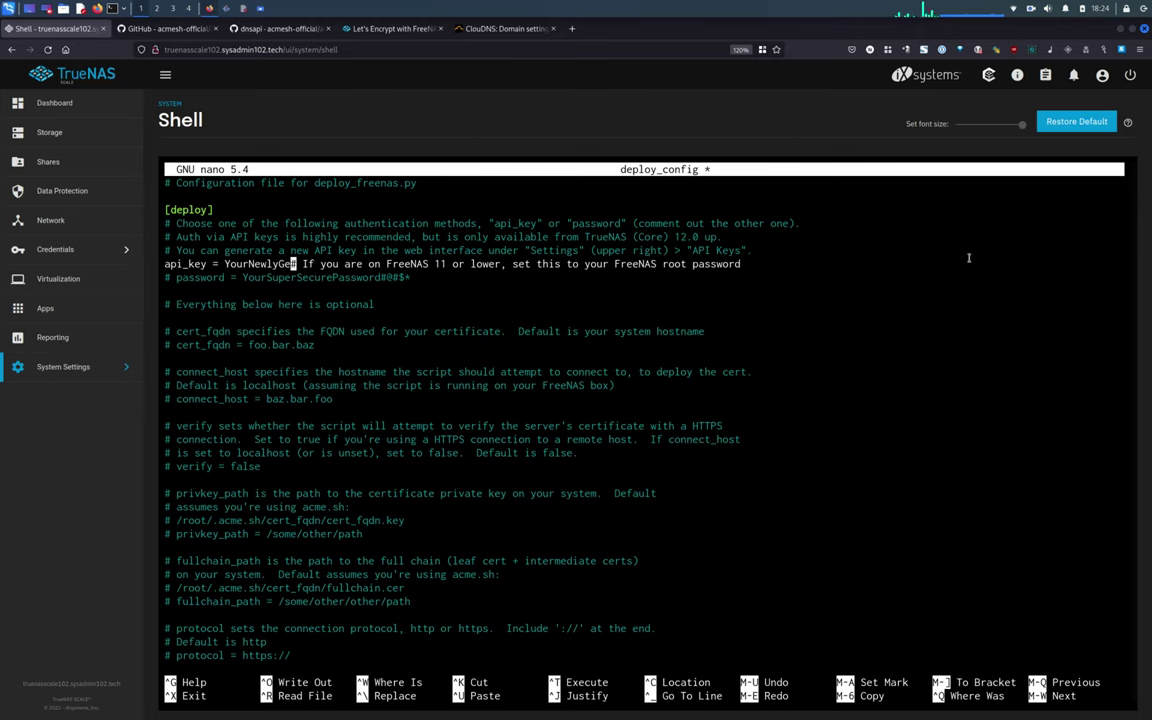
pyautogui.press('BackSpace')
pyautogui.press('BackSpace')
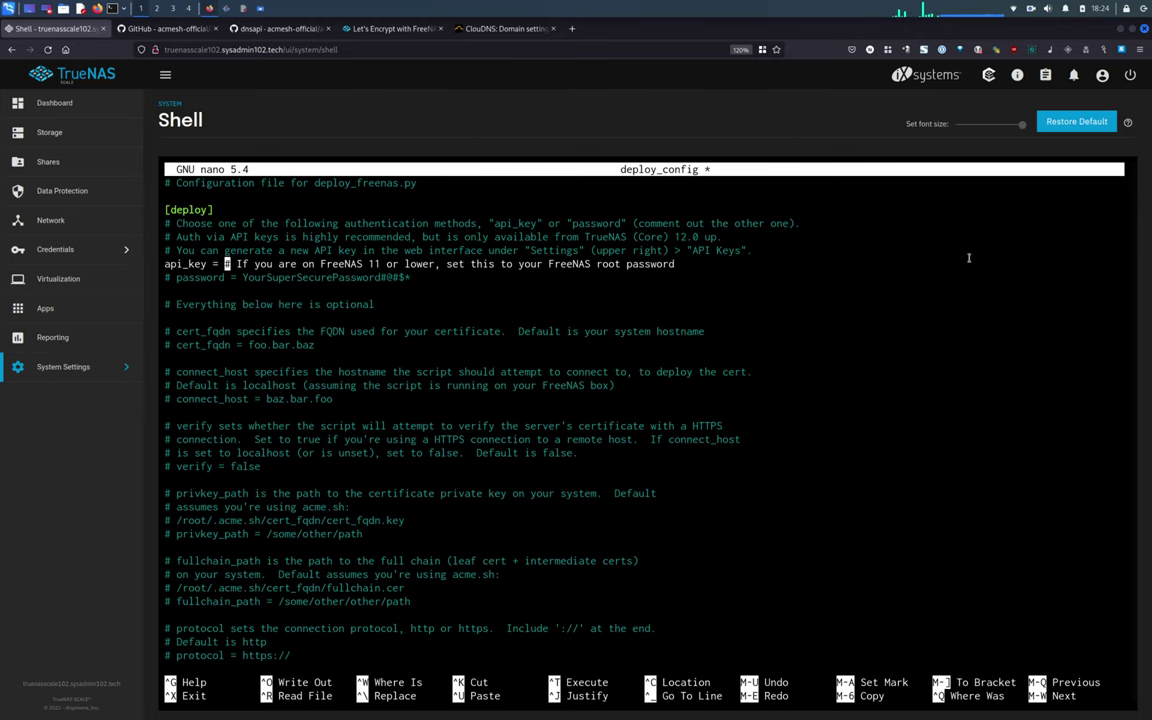
pyautogui.press('Return')
pyautogui.press('Up')
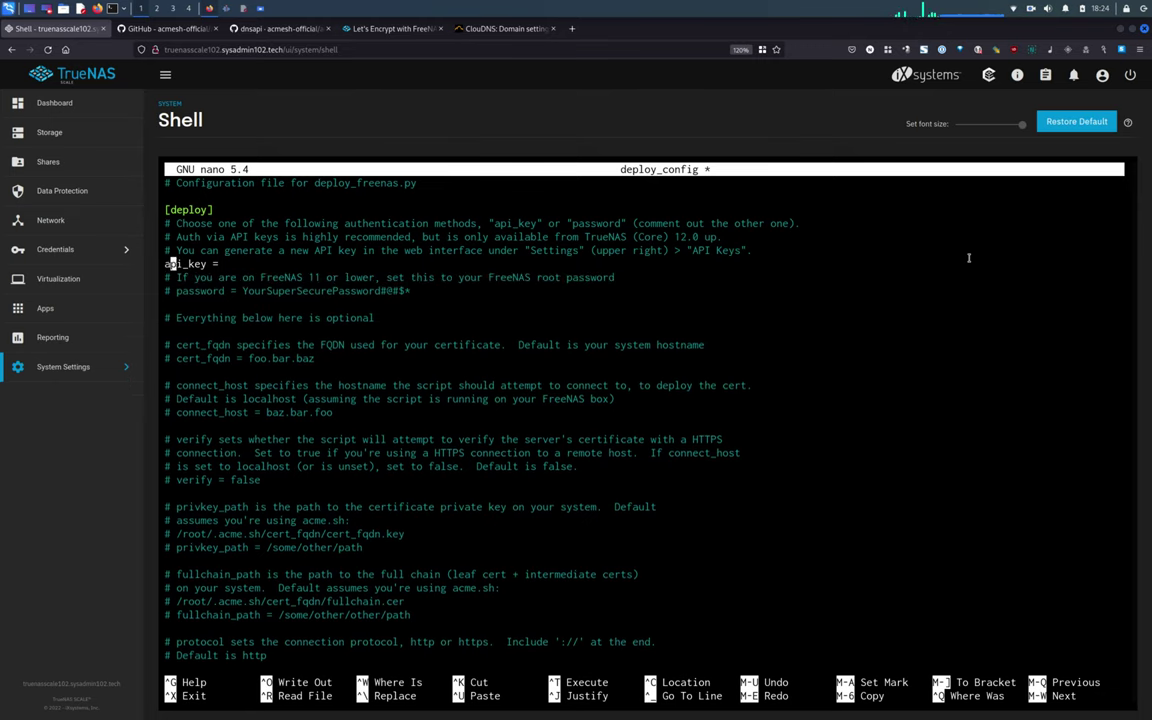
pyautogui.press('Right')
pyautogui.press('Right')
pyautogui.press('Right')
pyautogui.press('Right')
pyautogui.press('Right')
pyautogui.press('Right')
pyautogui.press('Right')
pyautogui.press('Right')
pyautogui.press('Right')
pyautogui.press('Right')
pyautogui.press('Left')
# Paste the Cert Deploy API key from Mousepad after api_key = and save deploy_config
pyautogui.click(243, 8)
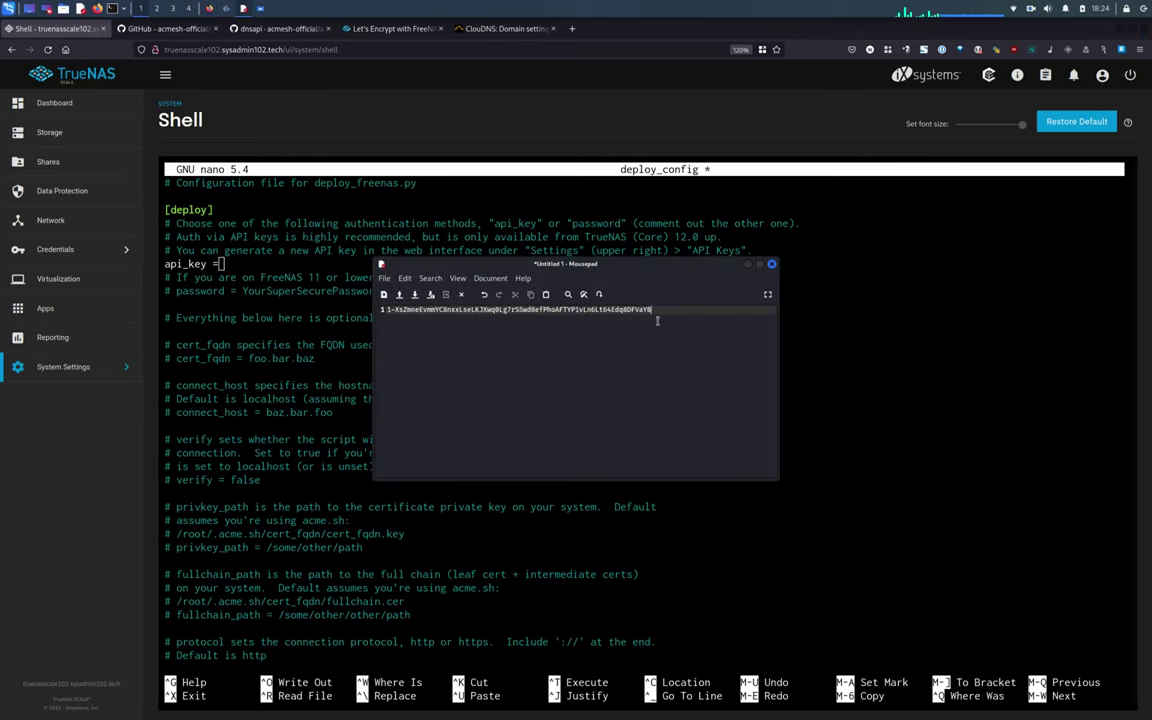
pyautogui.moveTo(653, 310); pyautogui.dragTo(380, 312)
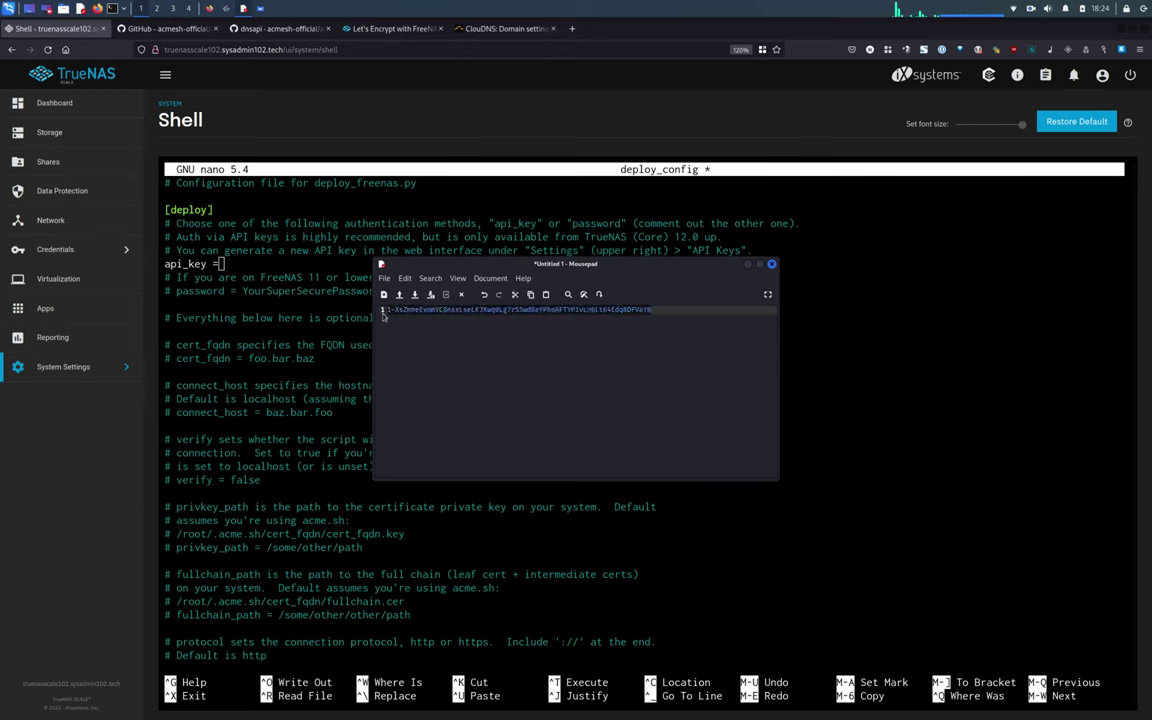
pyautogui.rightClick(408, 312)
pyautogui.click(438, 361)
pyautogui.click(540, 184)
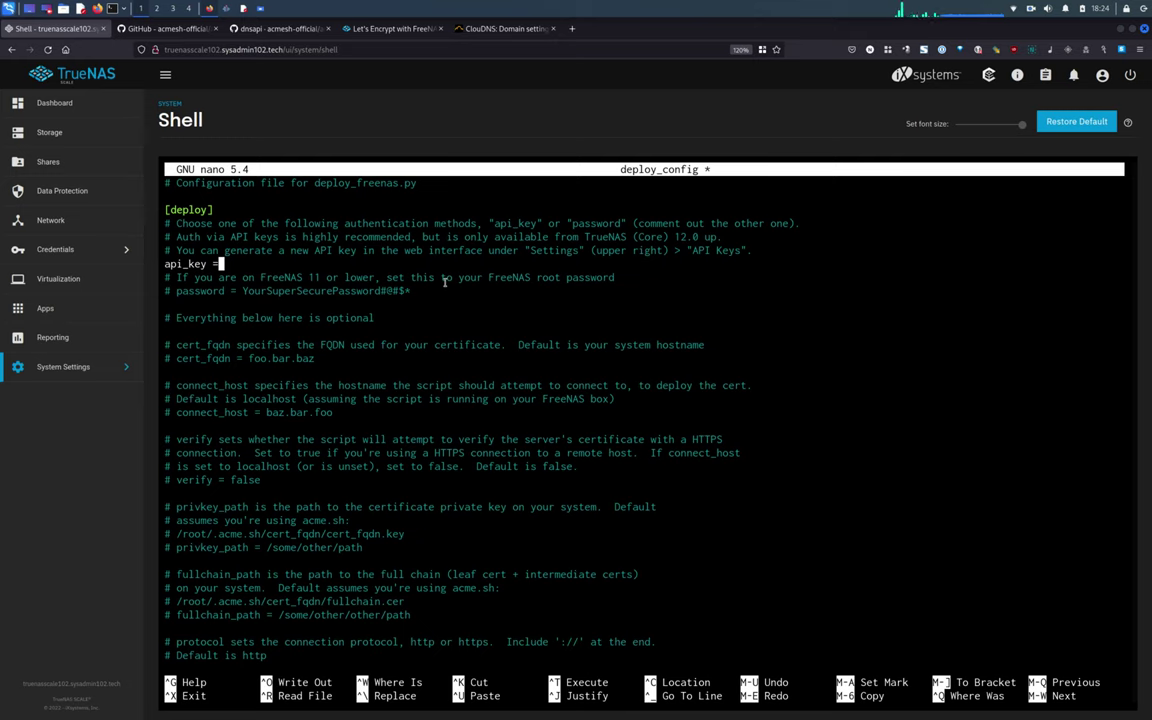
pyautogui.hotkey('ctrl', 'shift', 'v')
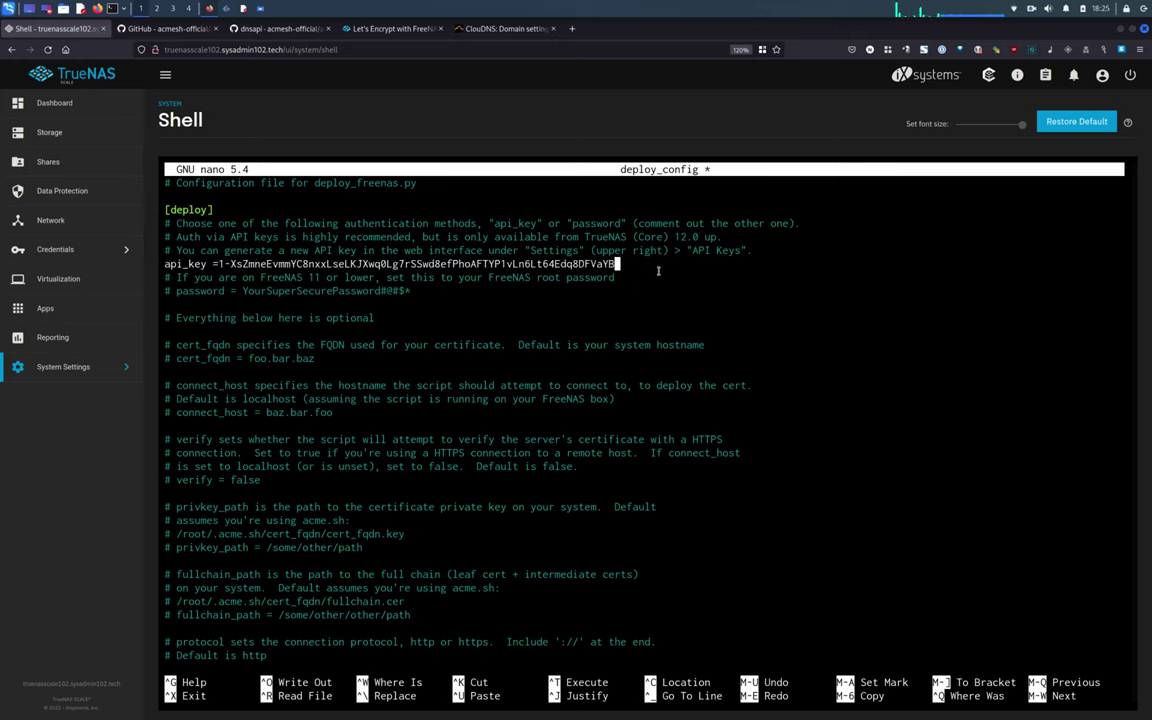
pyautogui.hotkey('ctrl', 'x')
pyautogui.press('y')
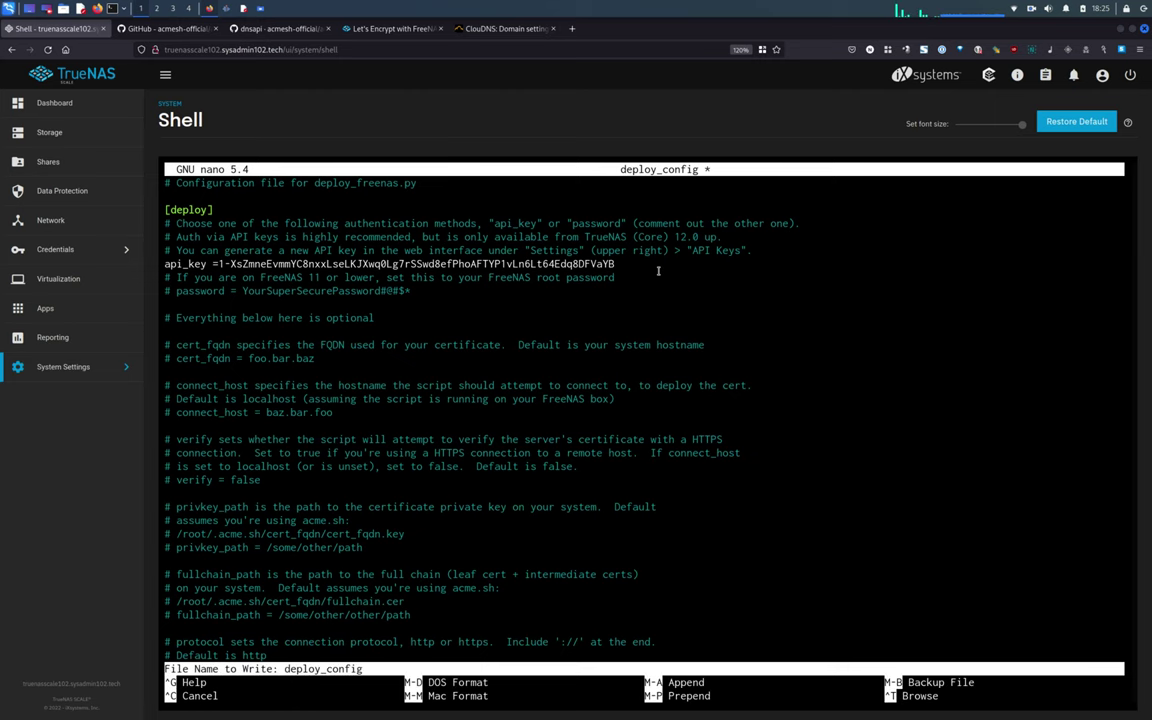
pyautogui.press('Return')
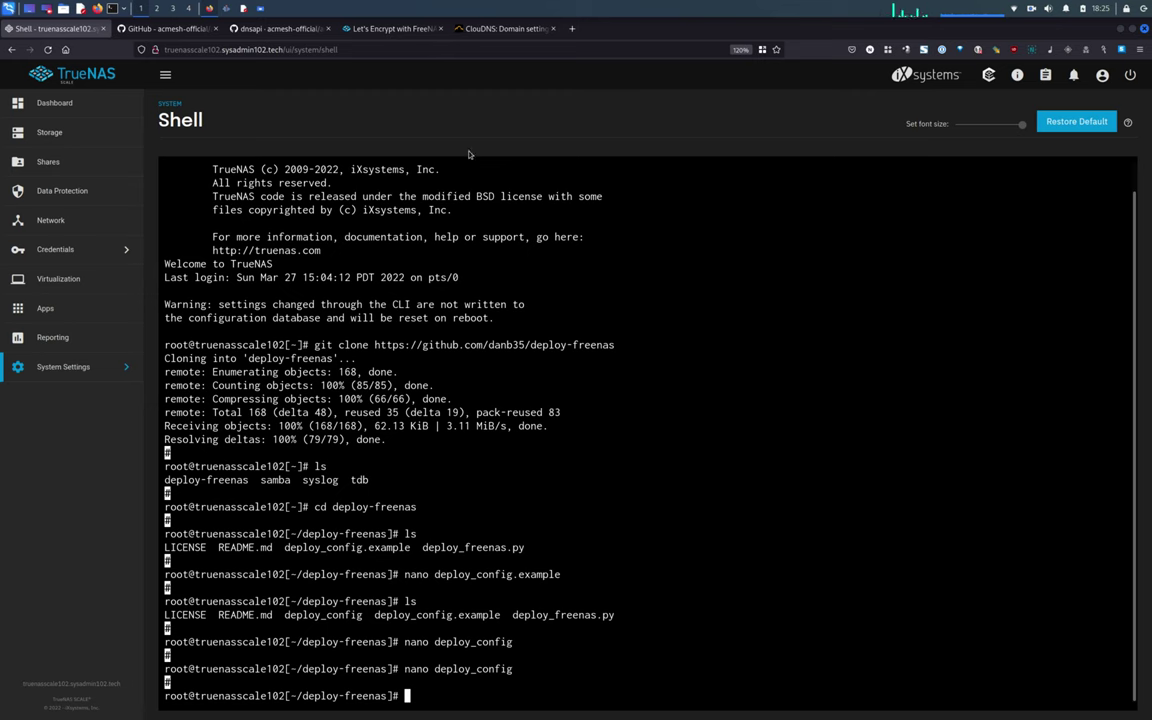
# Copy the acme.sh --install-cert command from the Let's Encrypt forum guide
pyautogui.click(388, 28)
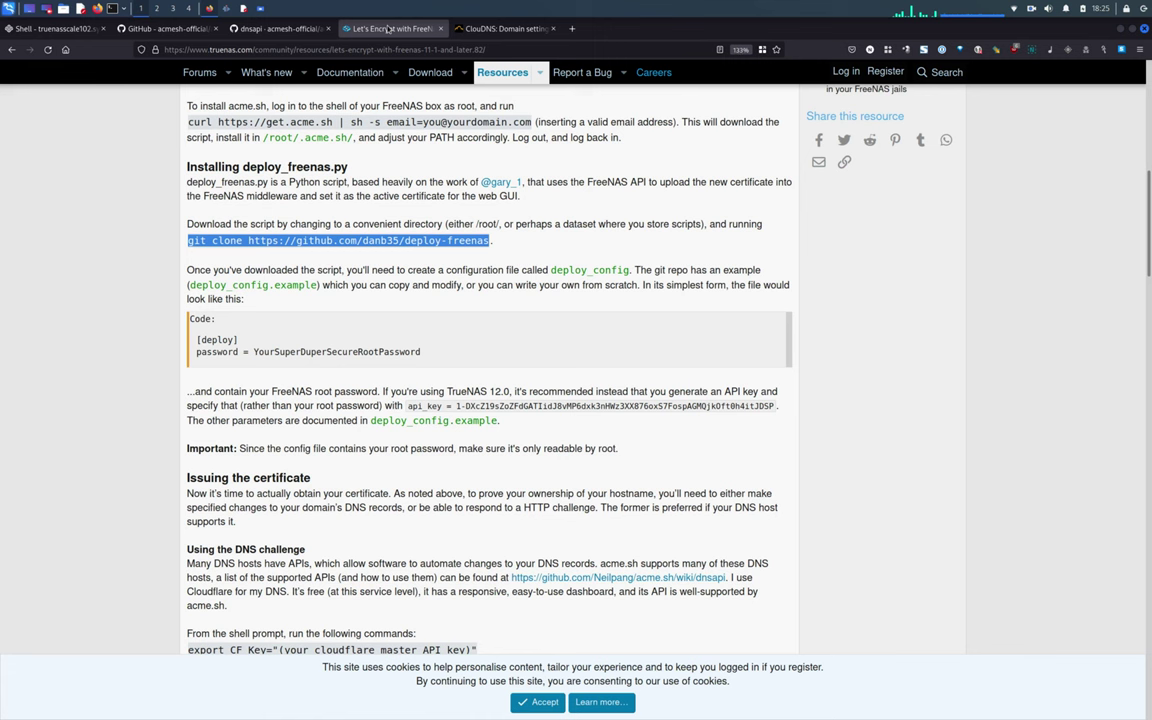
pyautogui.scroll(-3, 352, 286)
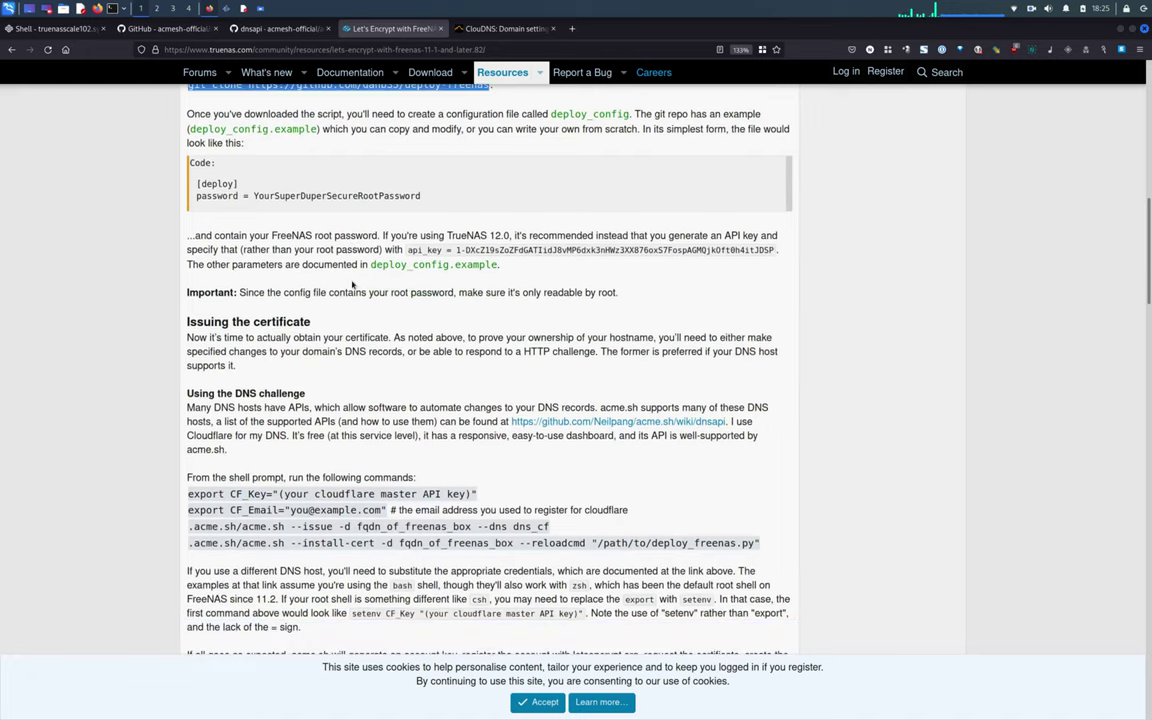
pyautogui.scroll(-4, 352, 286)
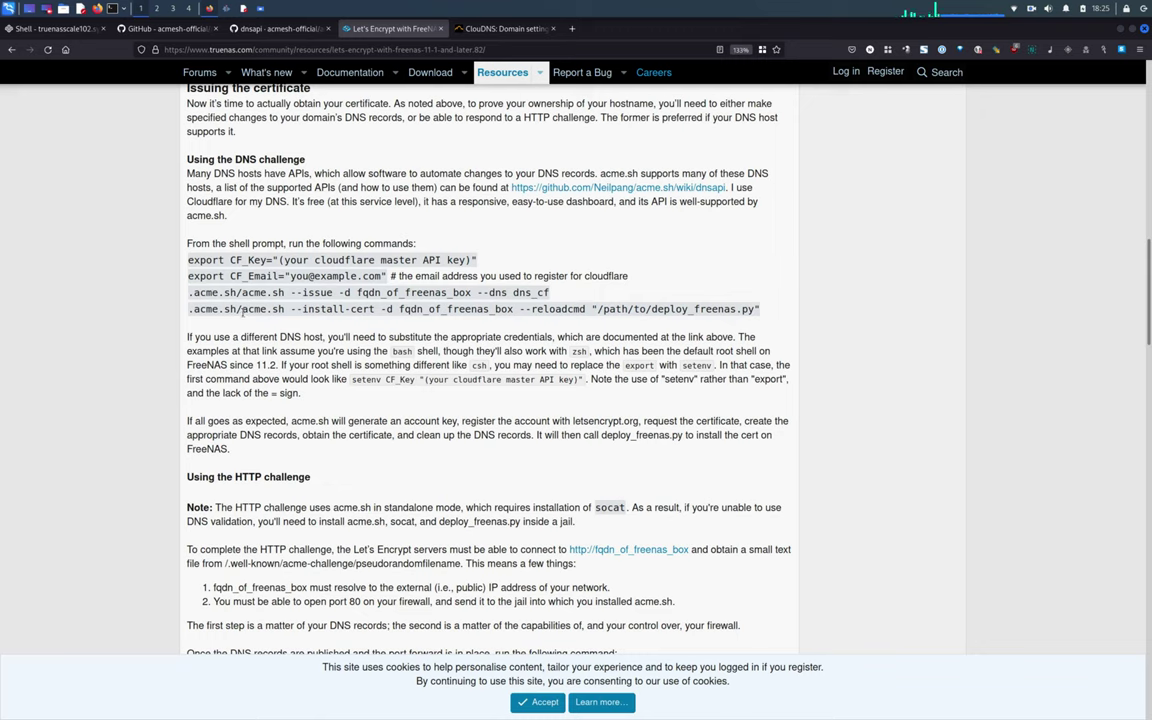
pyautogui.moveTo(241, 312); pyautogui.dragTo(395, 311)
pyautogui.rightClick(354, 278)
pyautogui.click(367, 289)
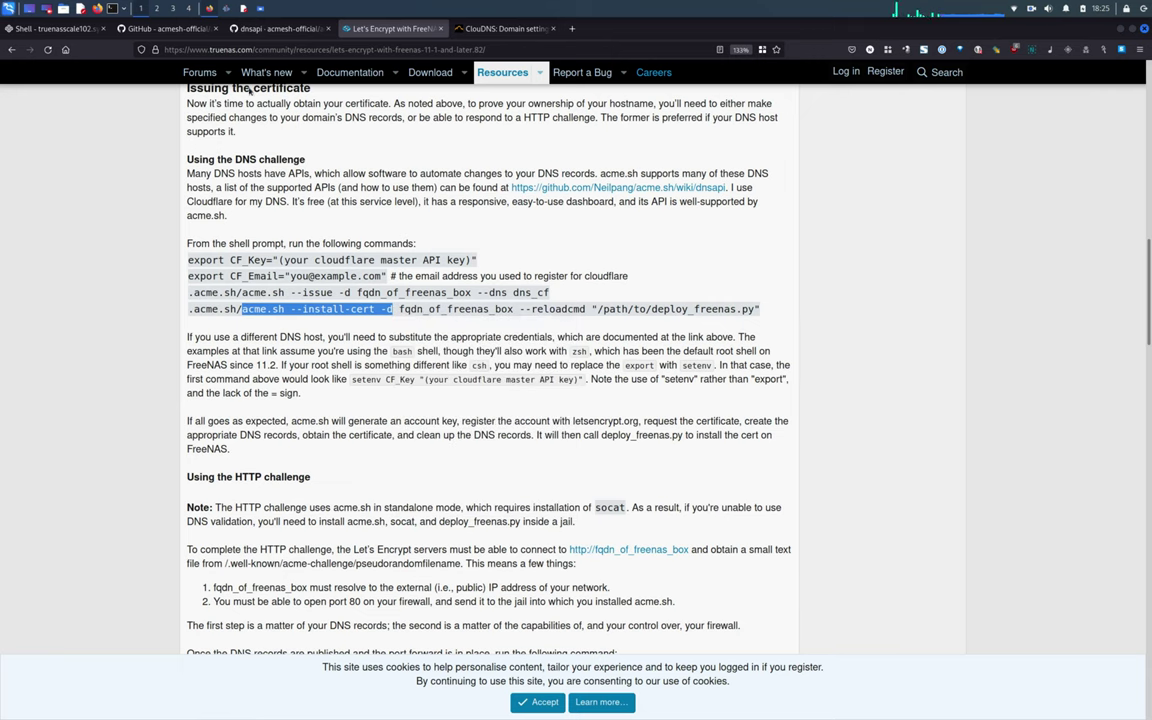
pyautogui.click(56, 28)
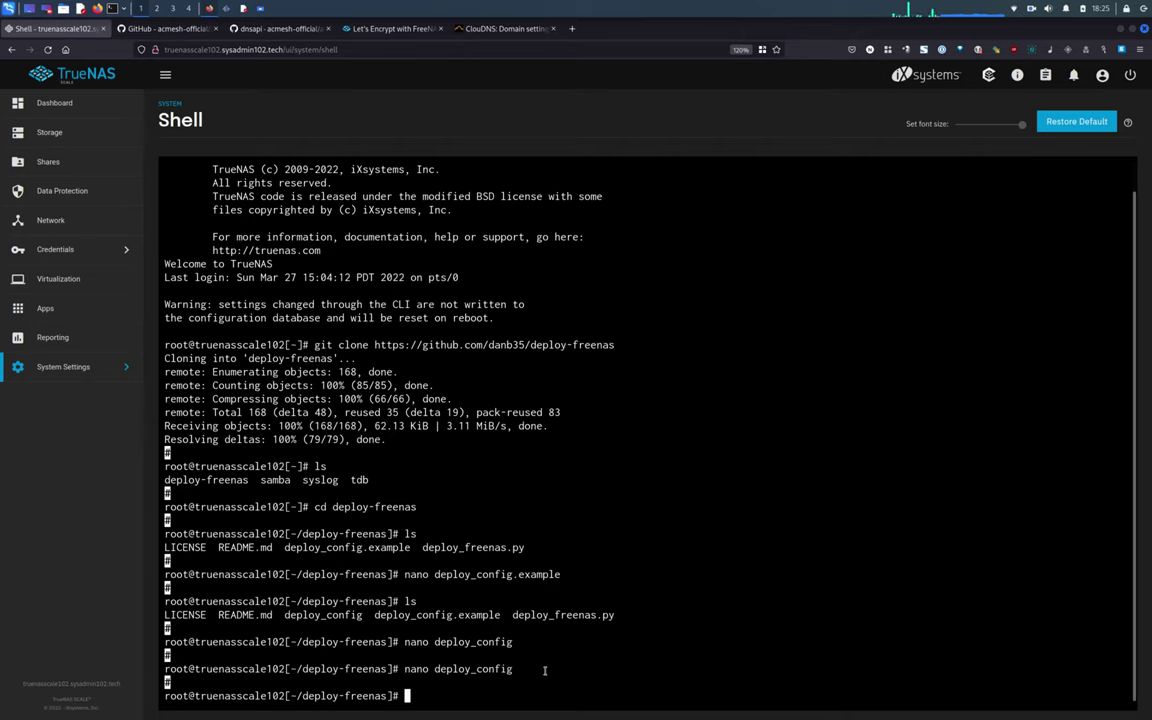
# Complete the pasted command with -d truenasscale102.sysadmin102.tech --reloadcmd "~/deploy-freenas/deploy_freenas.py"
pyautogui.hotkey('ctrl', 'v')
pyautogui.press('BackSpace')
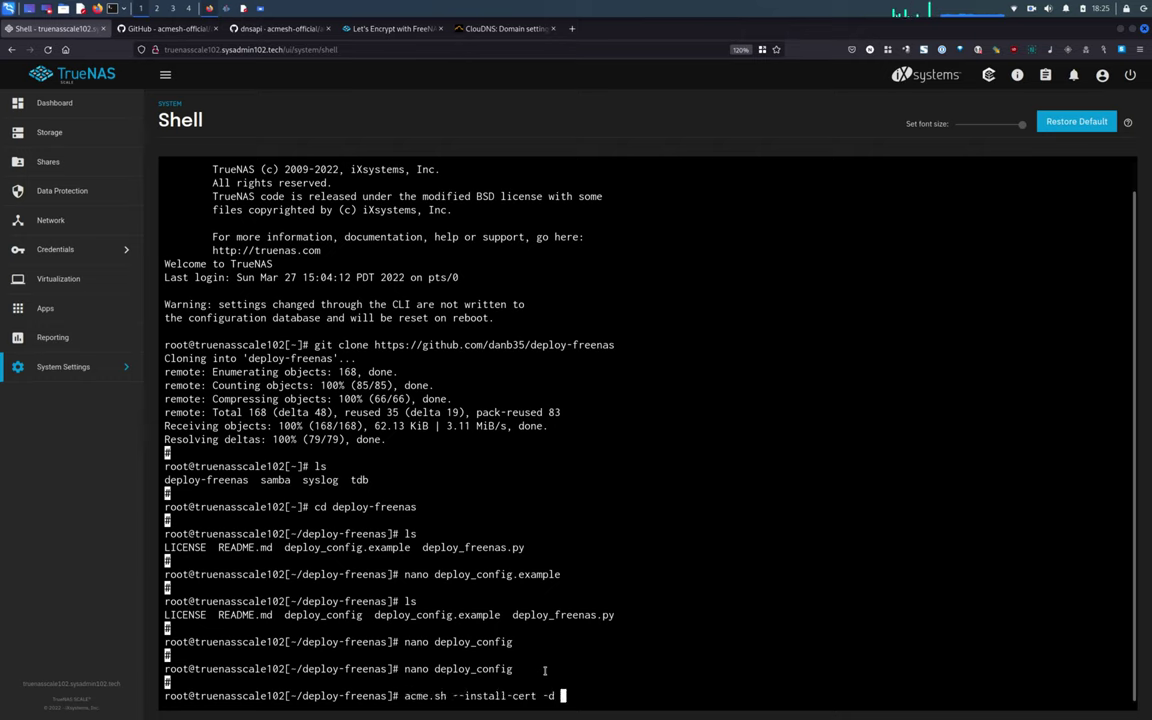
pyautogui.write('truenasscale102.tec')
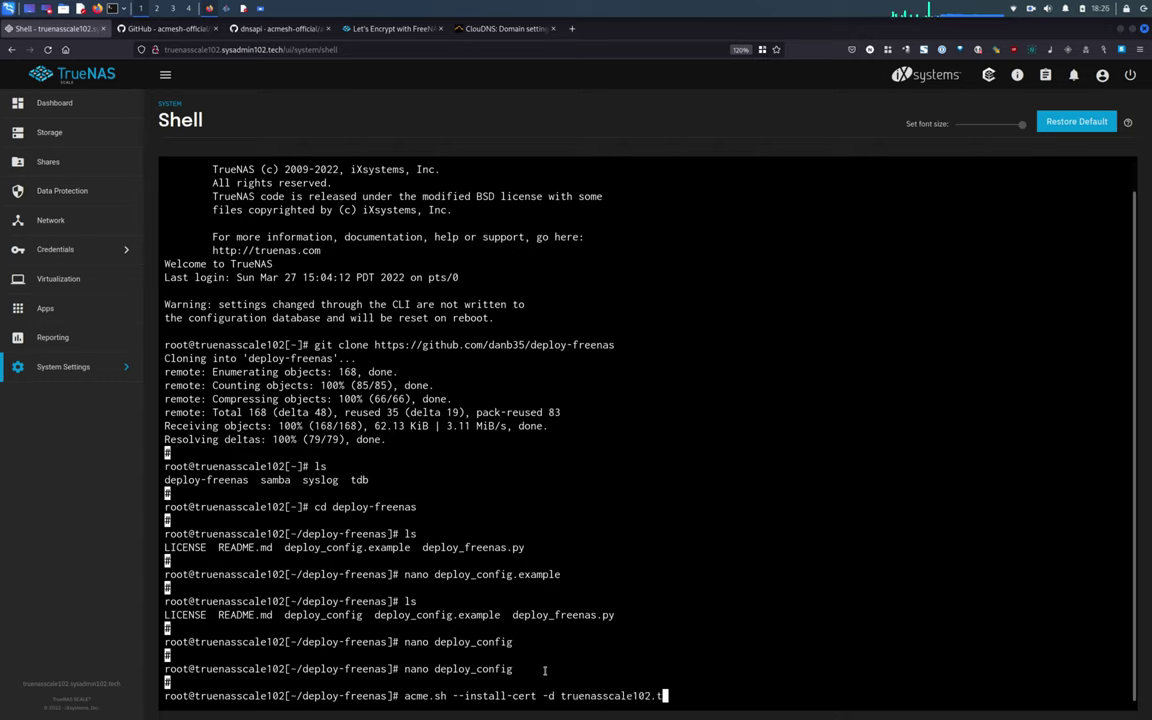
pyautogui.press('BackSpace')
pyautogui.press('BackSpace')
pyautogui.press('BackSpace')
pyautogui.write('sysadmin102.tech')
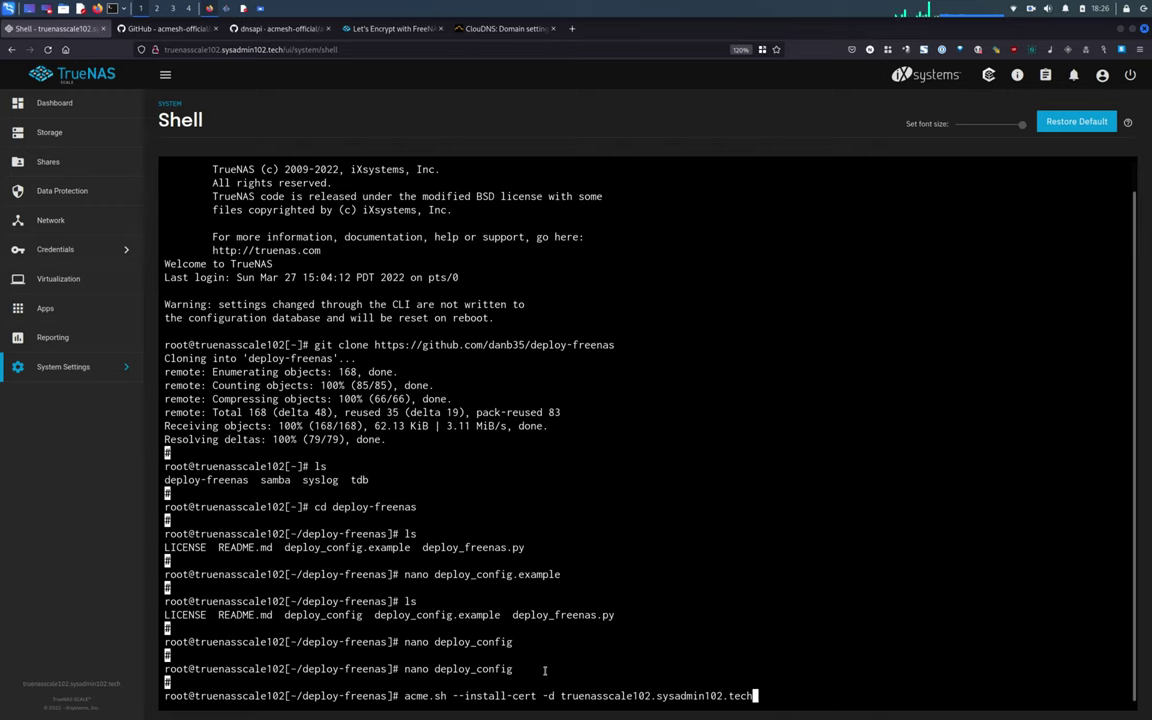
pyautogui.write(' --reloadcmd "')
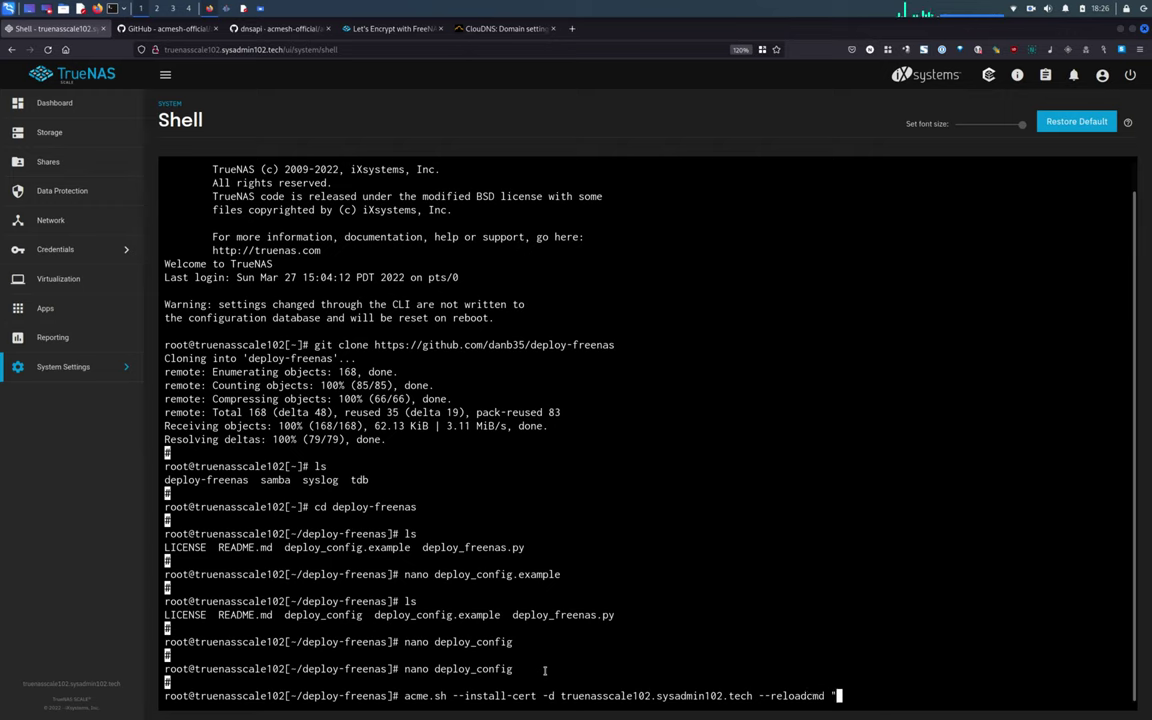
pyautogui.write('~/deploy')
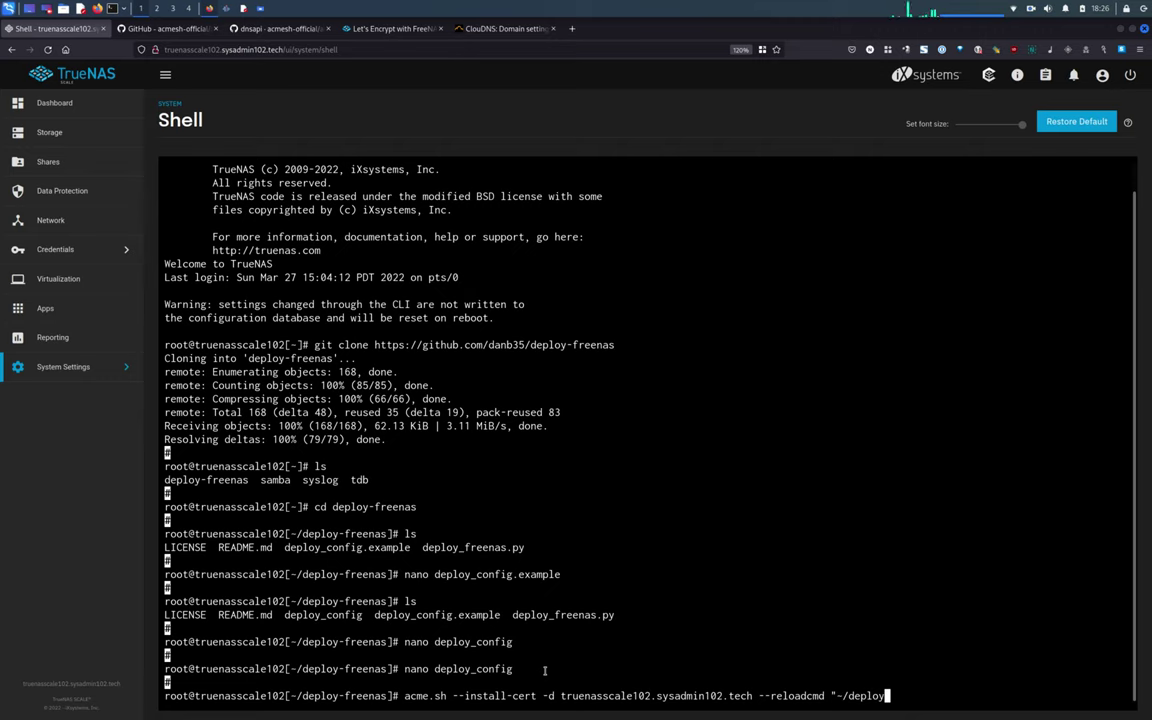
pyautogui.write('-freenas/')
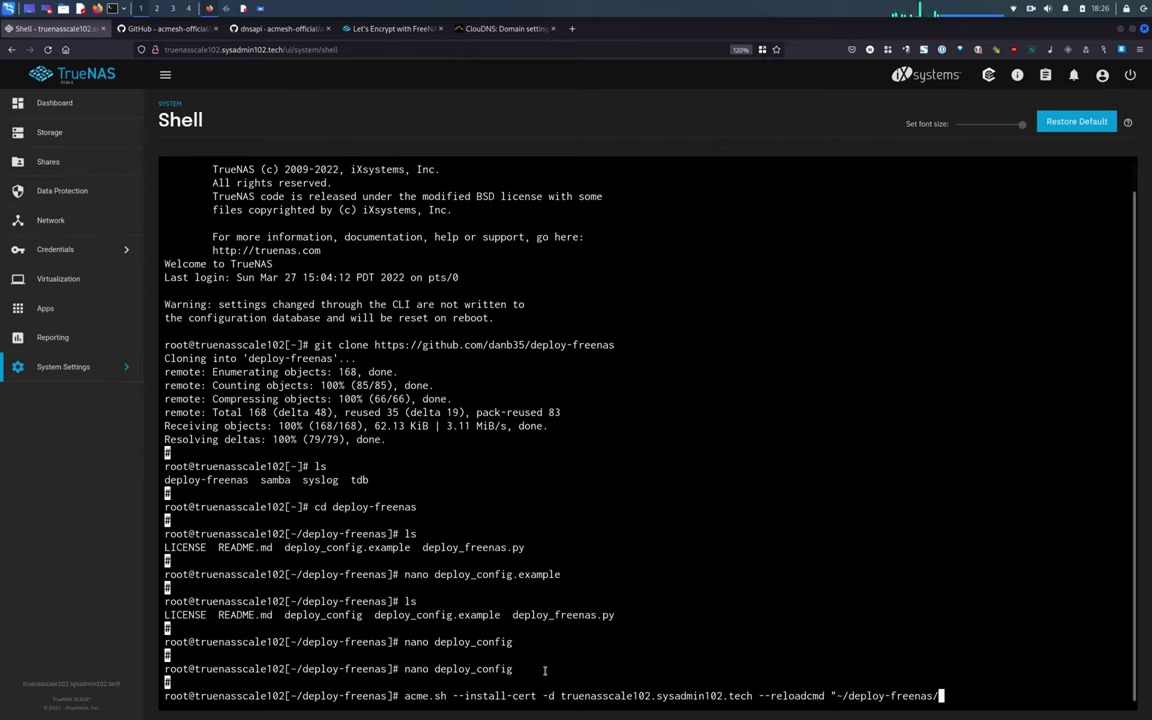
pyautogui.write('deploy_freenas')
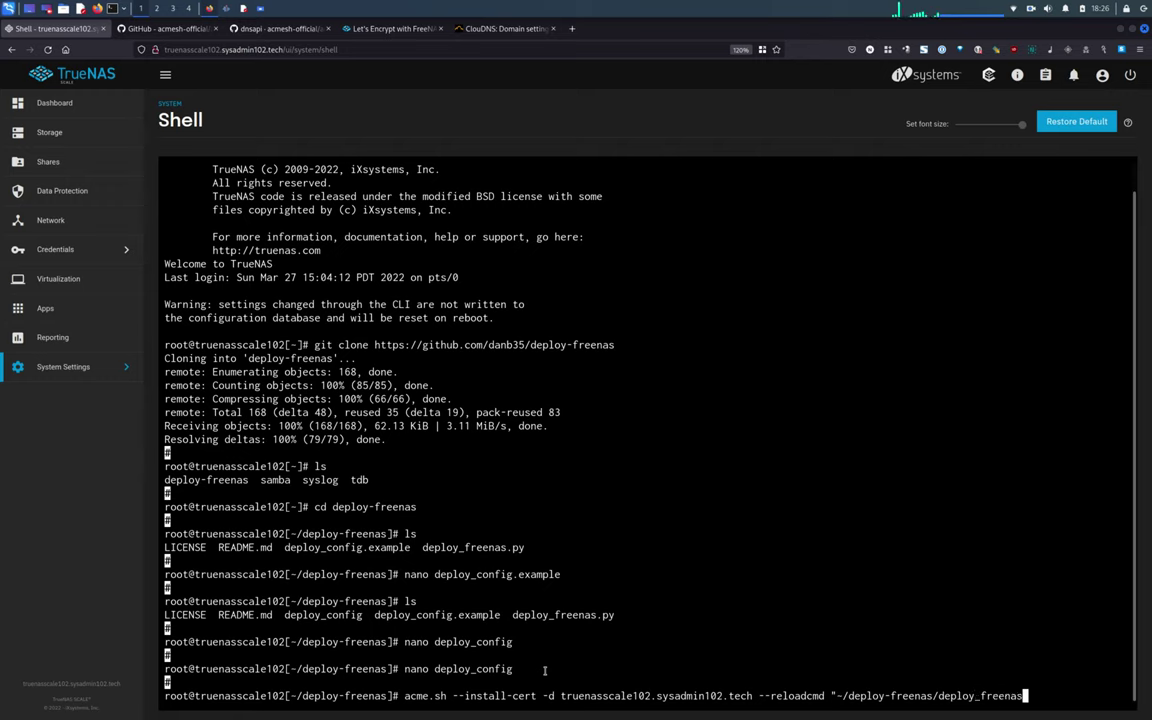
pyautogui.write('.py"')
# Run the acme.sh install-cert command so deploy_freenas.py imports the new certificate
pyautogui.press('Return')
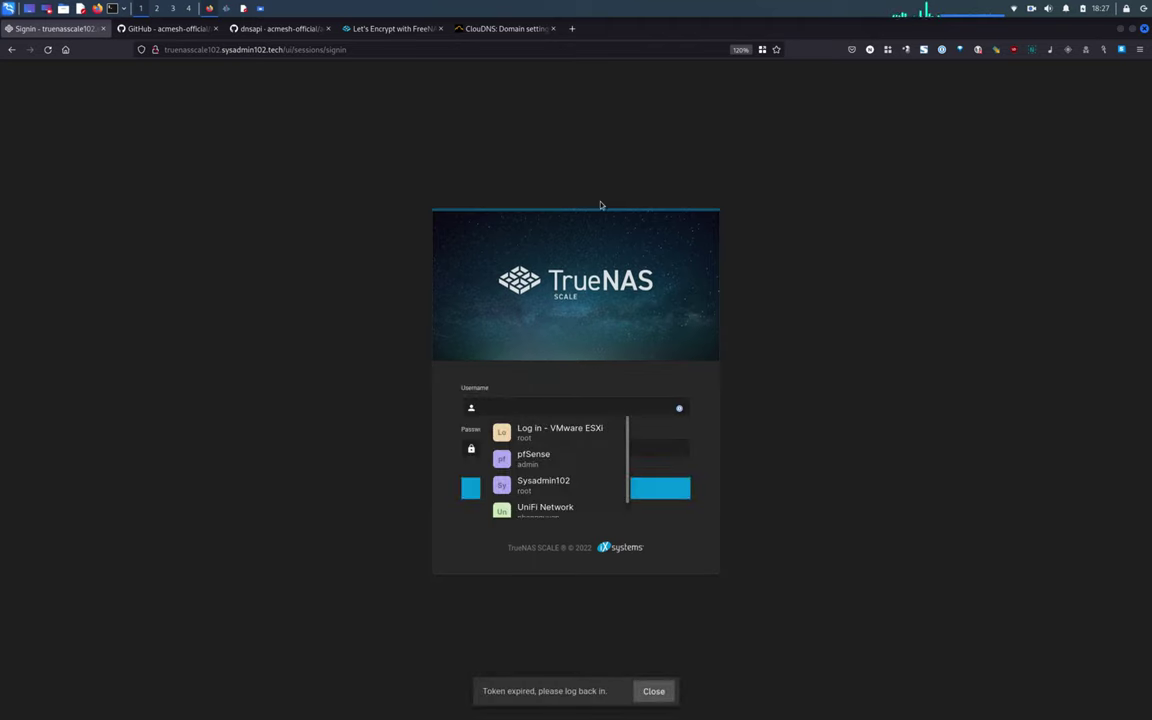
# Log back in to TrueNAS as root with the account password
pyautogui.click(546, 410)
pyautogui.write('root')
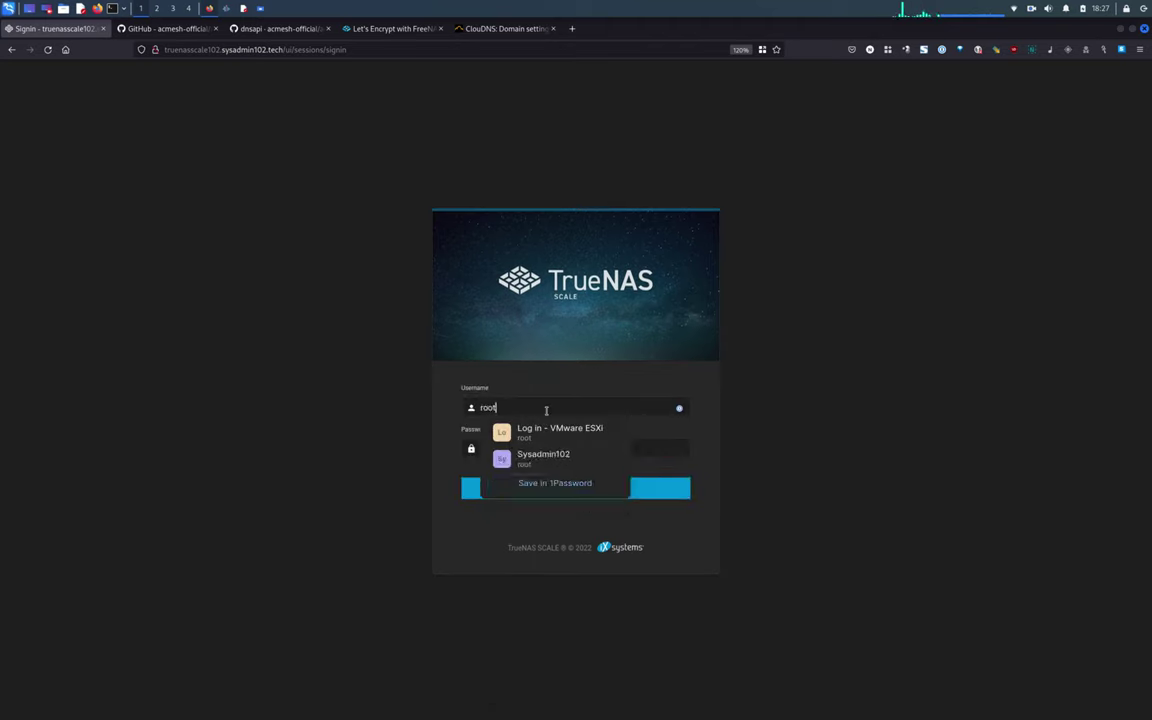
pyautogui.press('Tab')
pyautogui.write('*********')
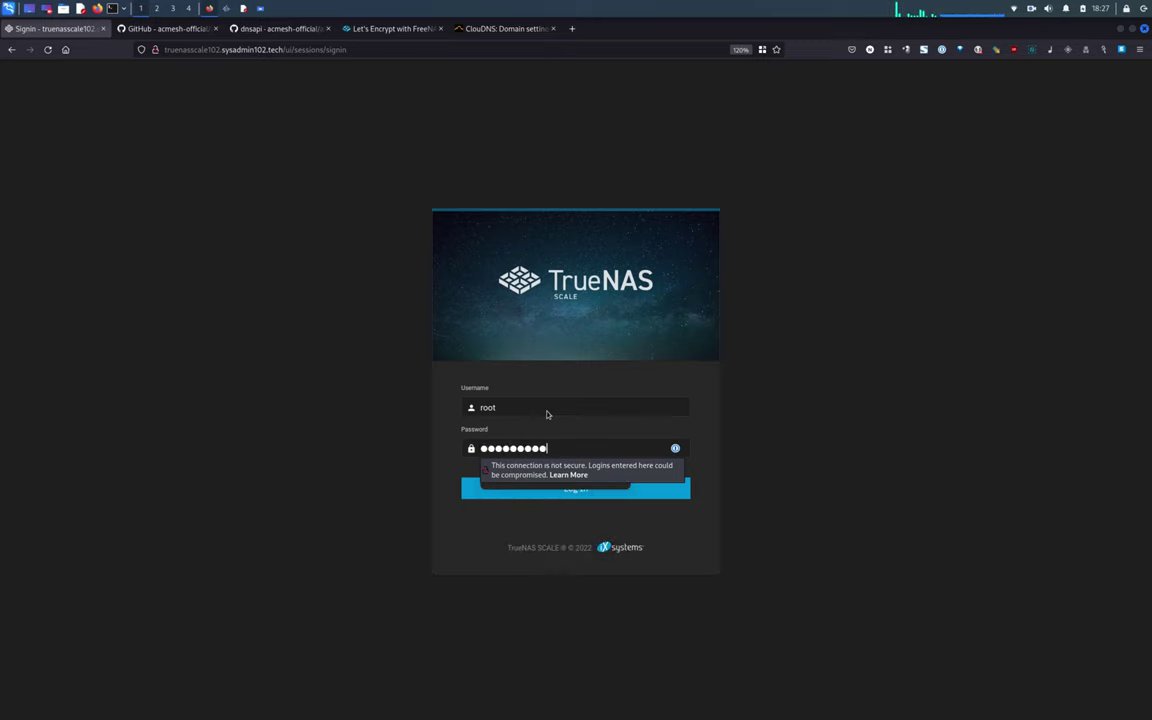
pyautogui.press('Return')
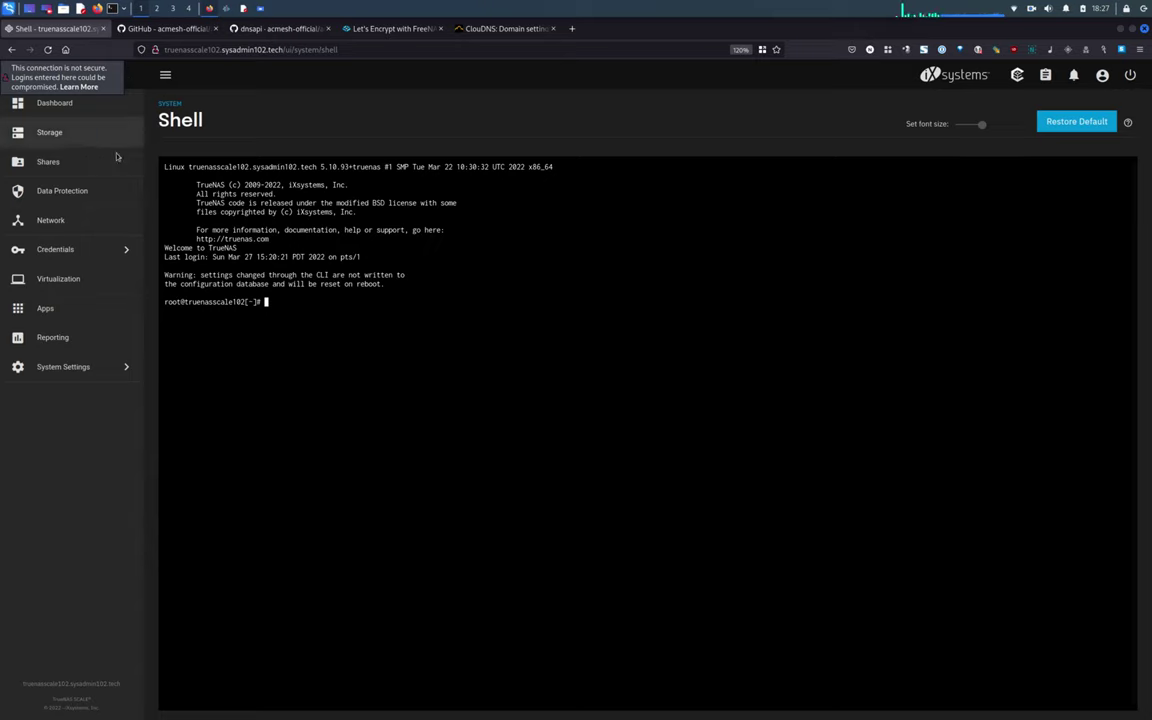
pyautogui.click(58, 252)
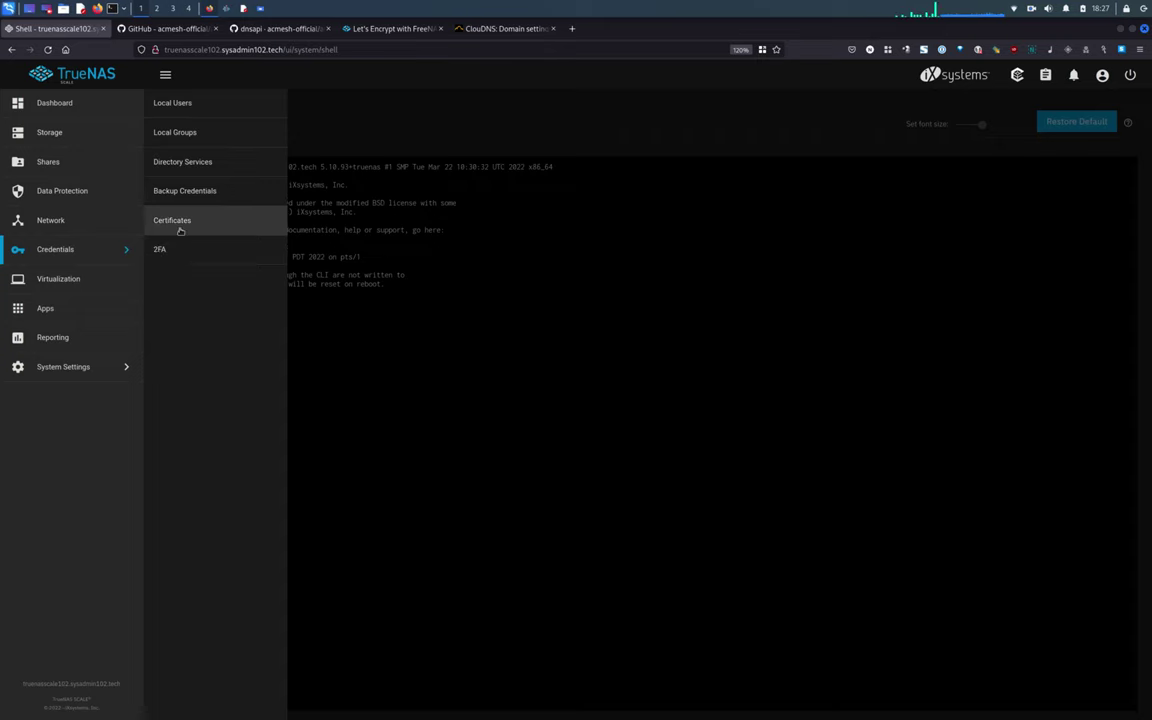
pyautogui.click(180, 222)
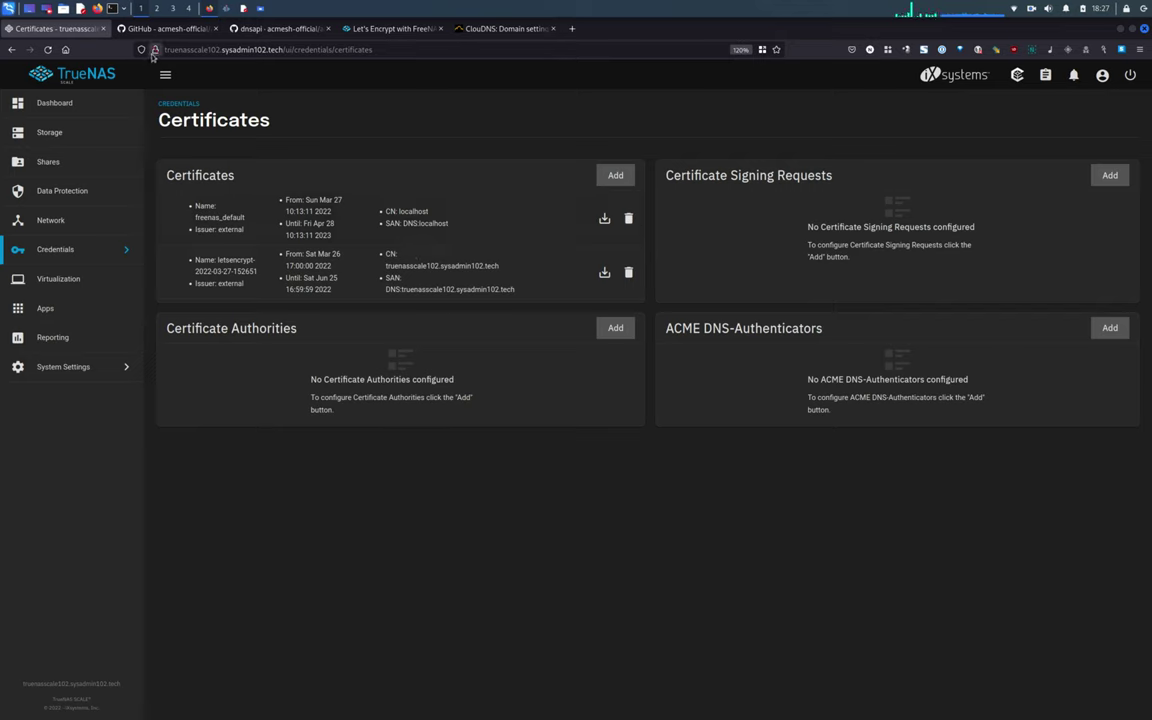
pyautogui.click(211, 51)
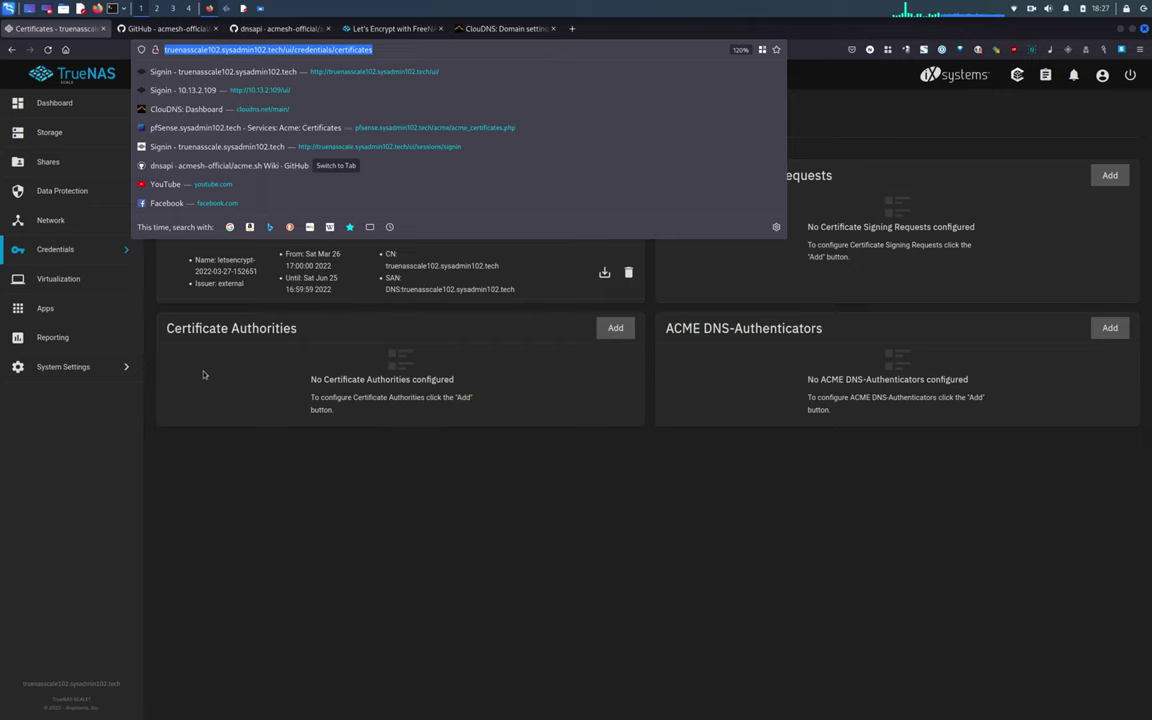
pyautogui.click(182, 339)
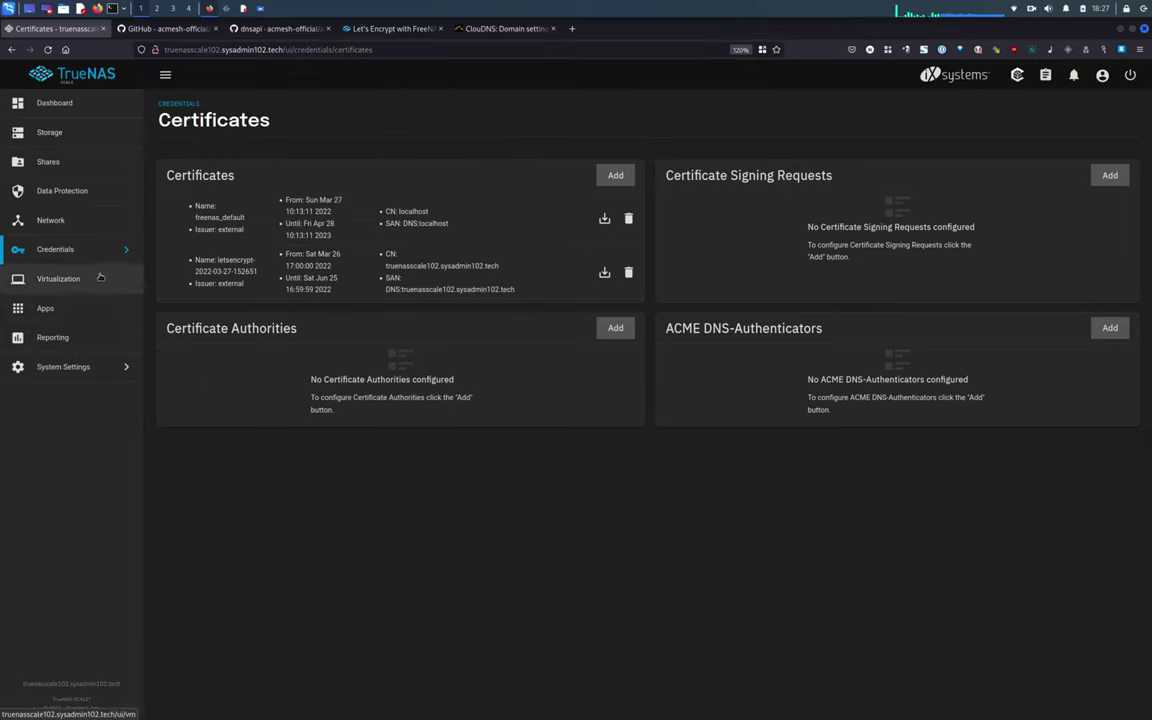
# Enable the Web Interface HTTP -> HTTPS Redirect in General GUI Settings and confirm the web service restart
pyautogui.click(62, 367)
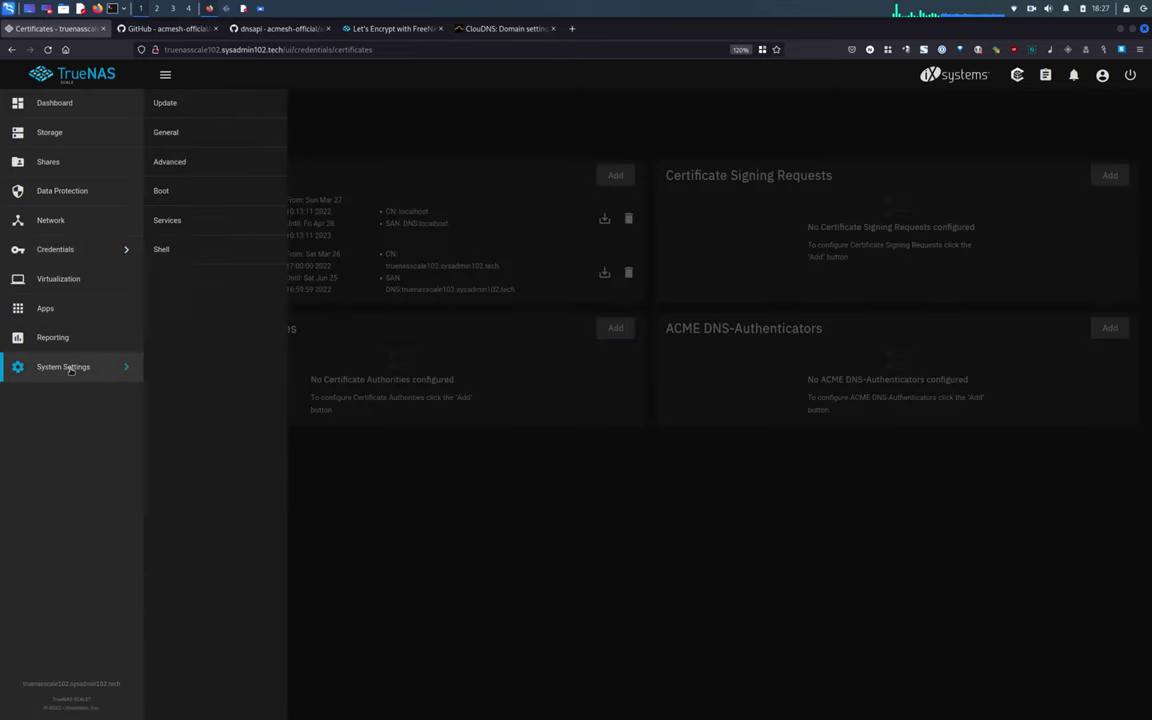
pyautogui.click(166, 133)
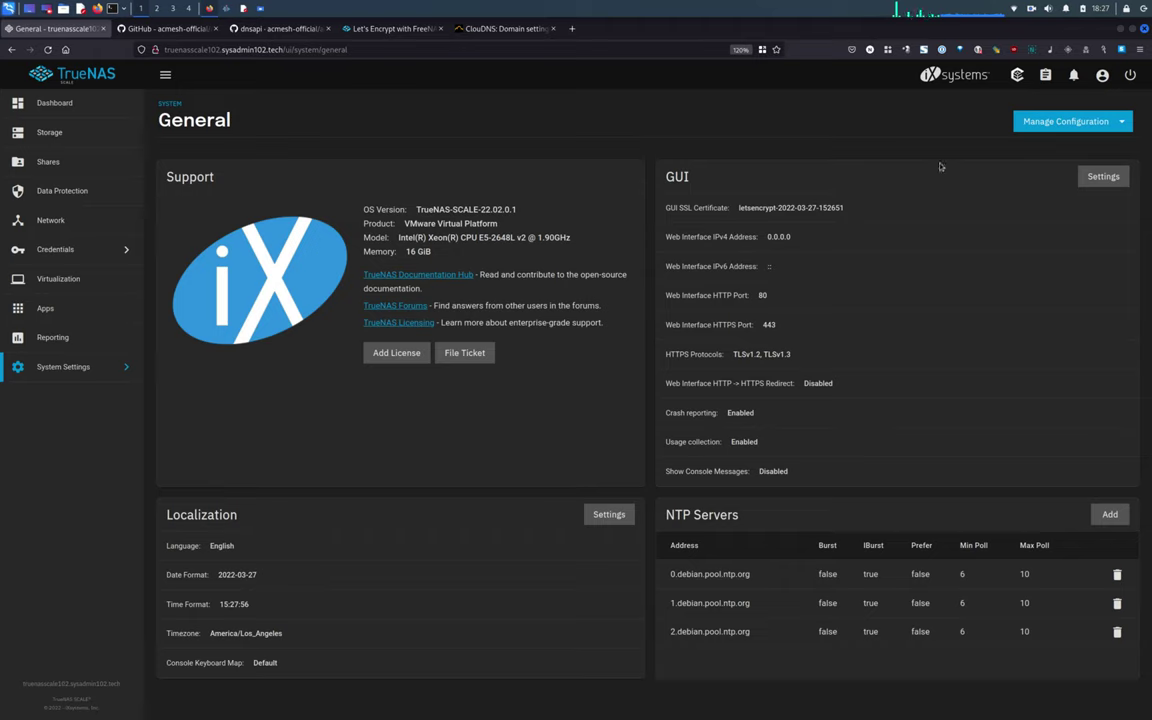
pyautogui.click(1093, 180)
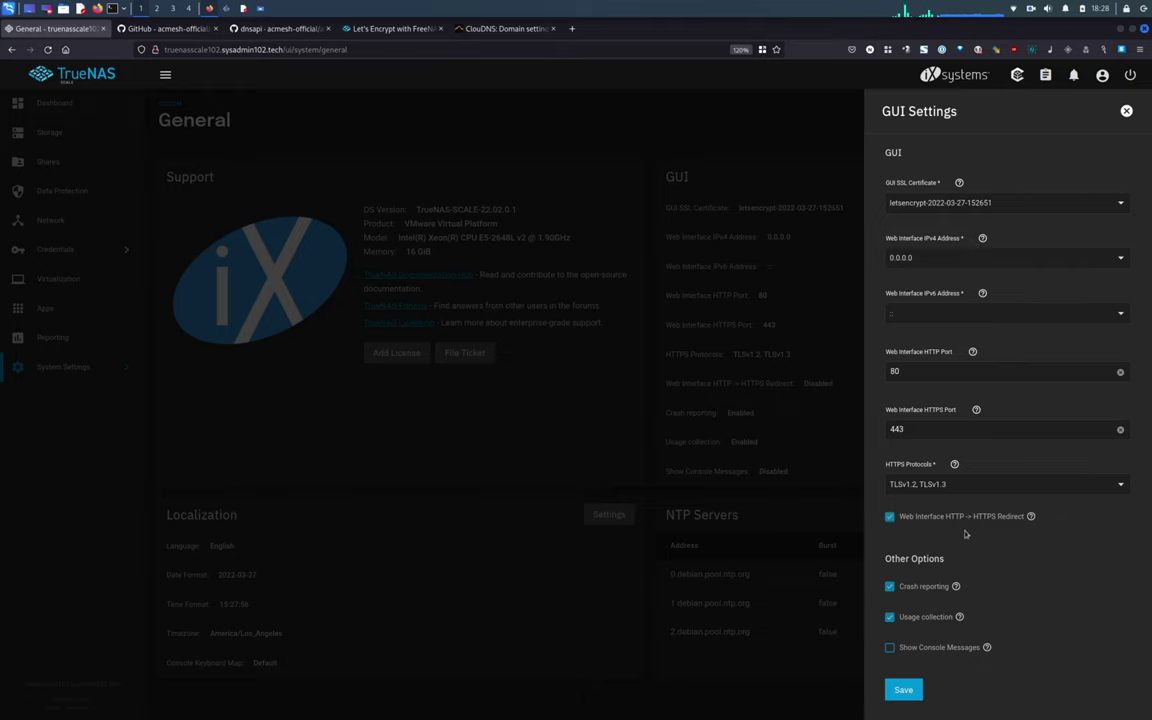
pyautogui.click(904, 690)
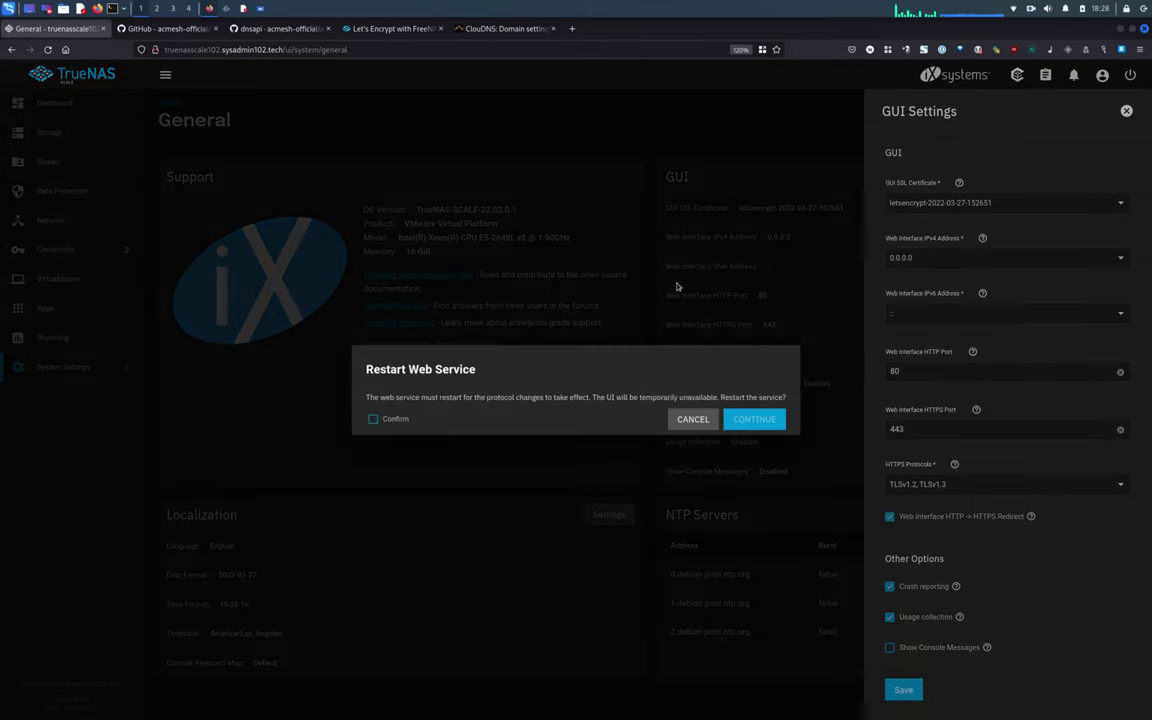
pyautogui.click(373, 419)
pyautogui.click(754, 419)
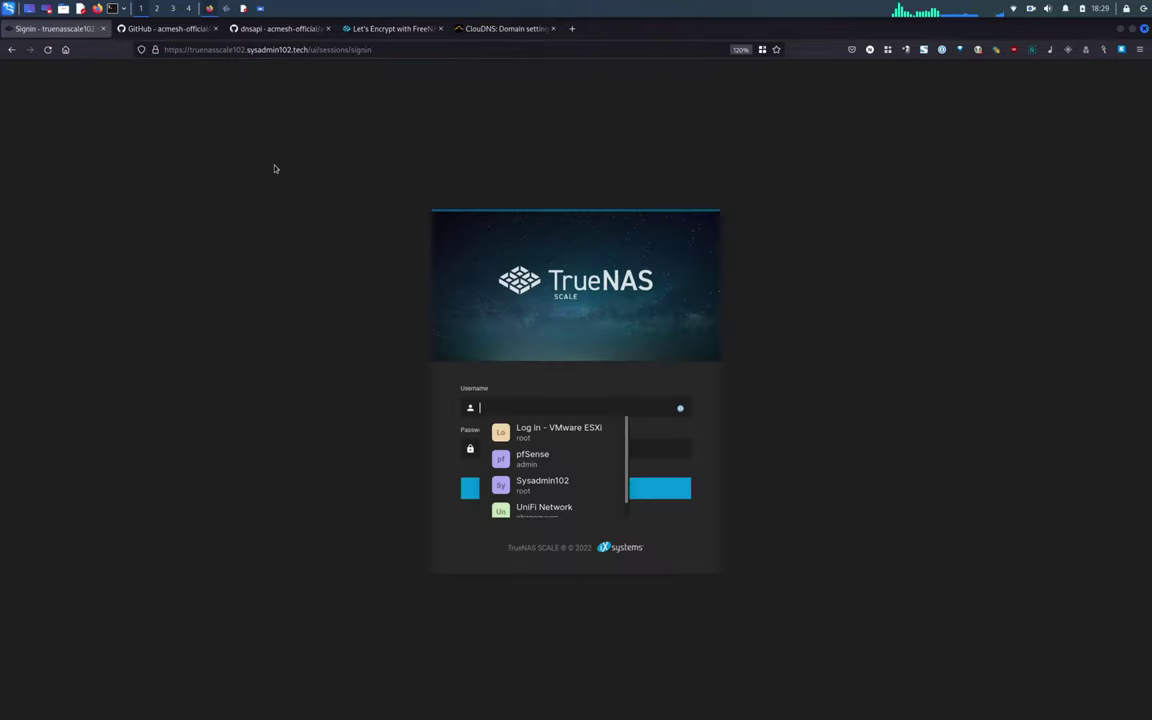
# Sign back in as root over HTTPS with the account password
pyautogui.write('root')
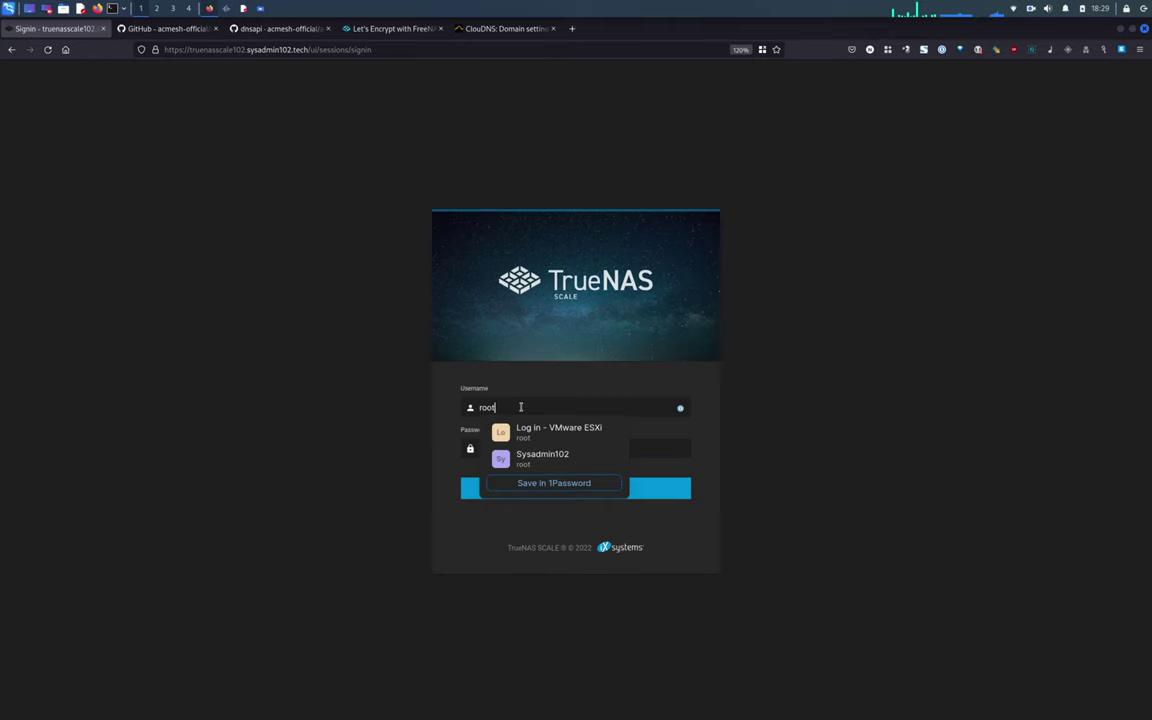
pyautogui.press('Tab')
pyautogui.write('******')
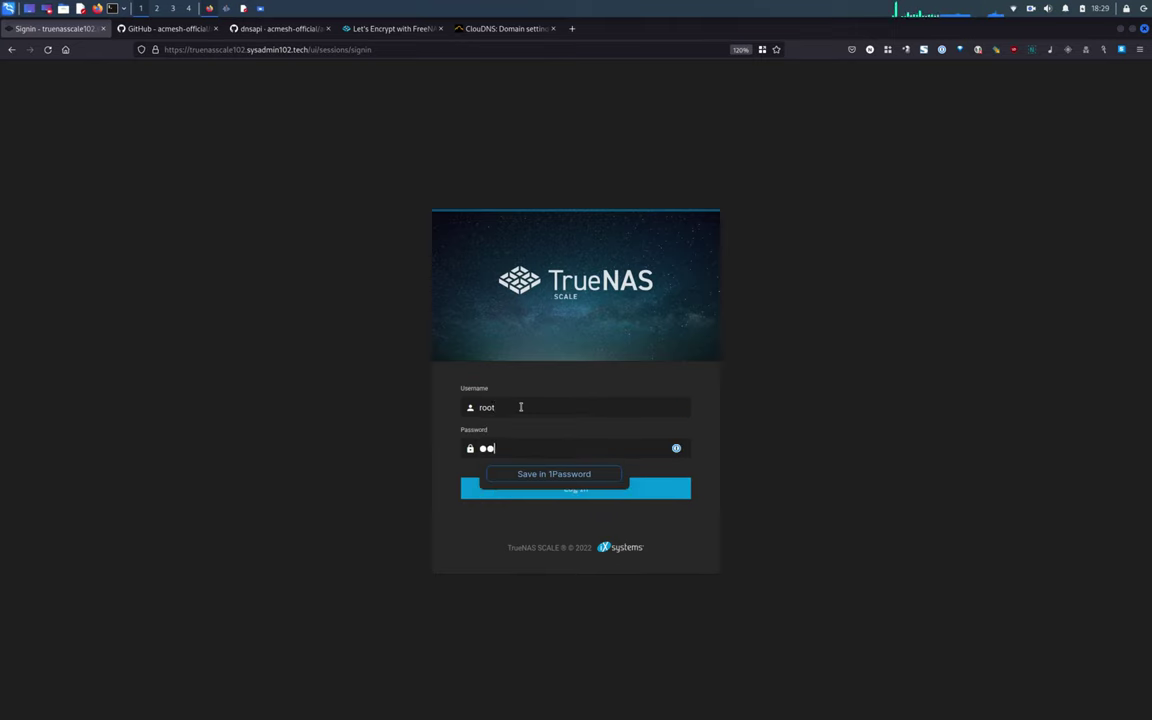
pyautogui.write('*****')
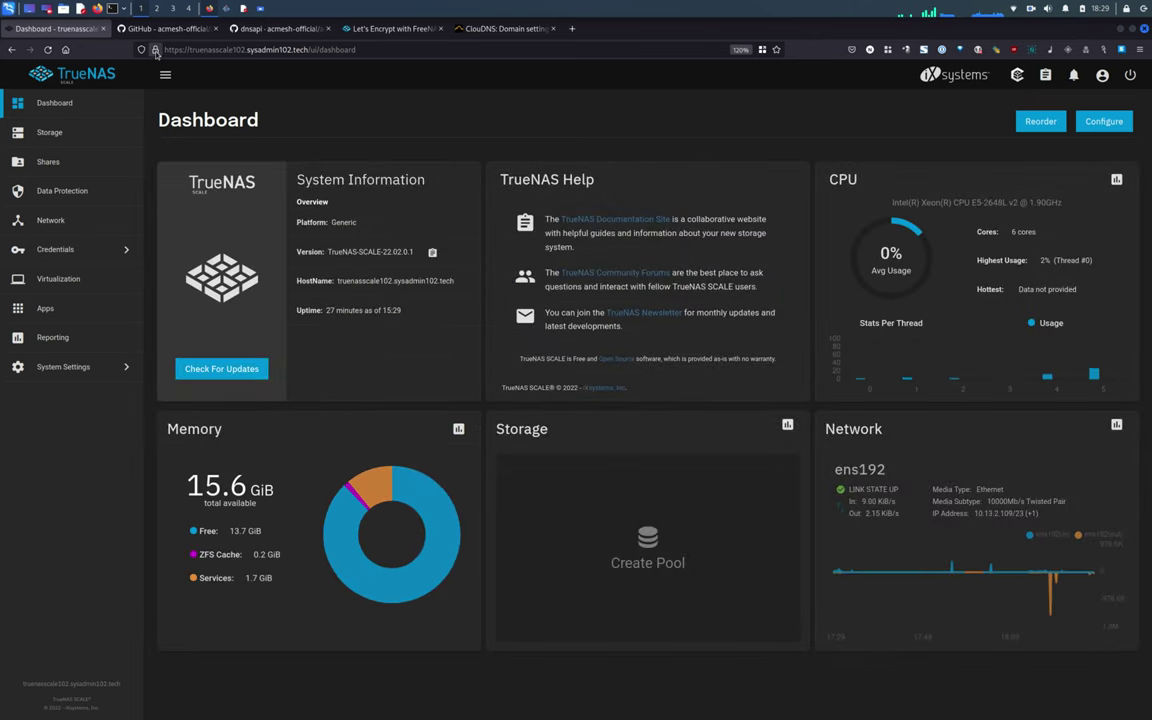
# Confirm the connection is secure and the certificate is verified by ZeroSSL
pyautogui.click(155, 50)
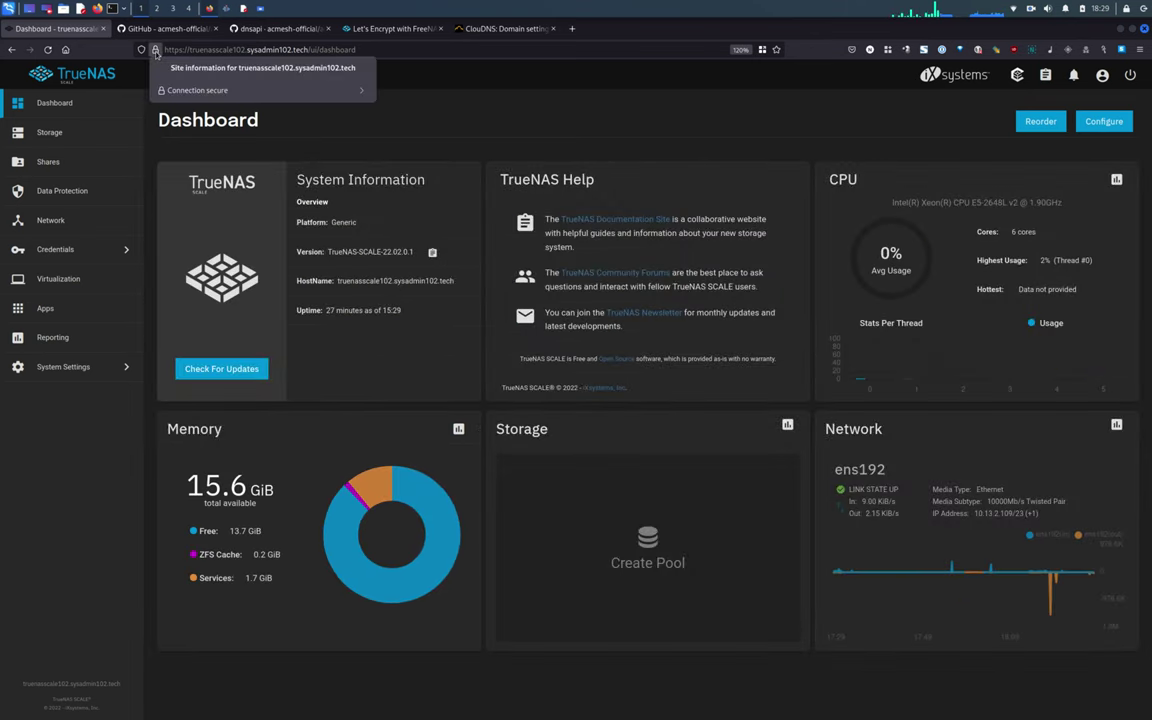
pyautogui.click(229, 92)
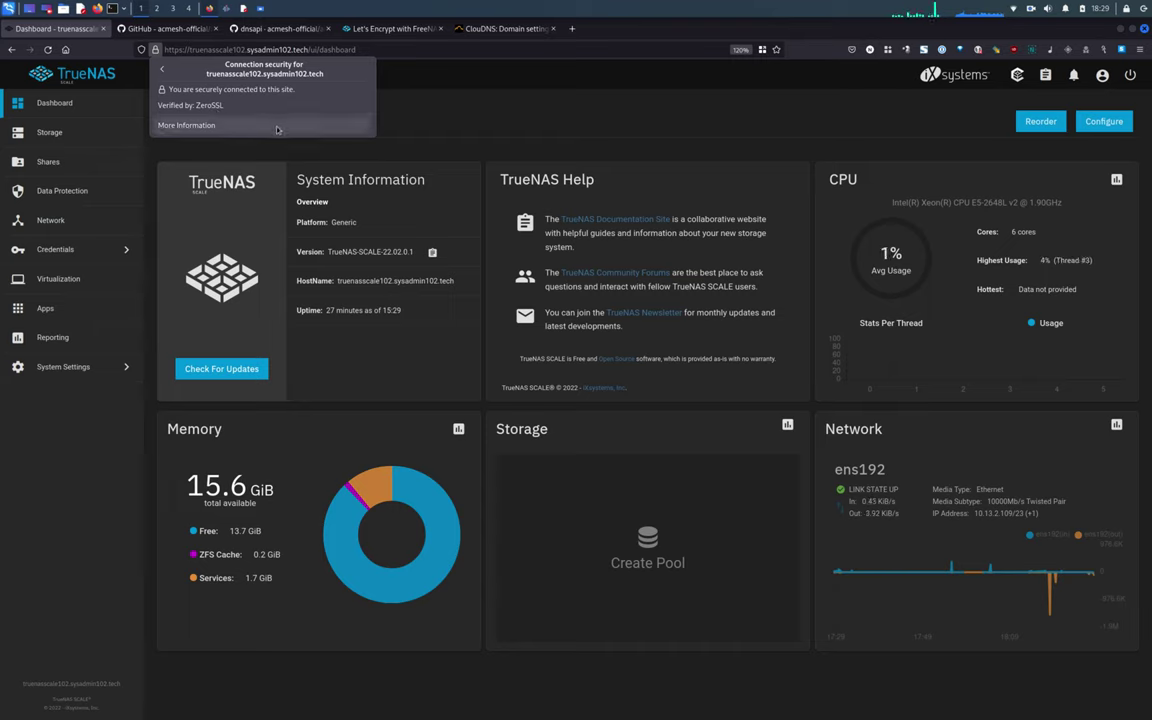
pyautogui.click(478, 101)
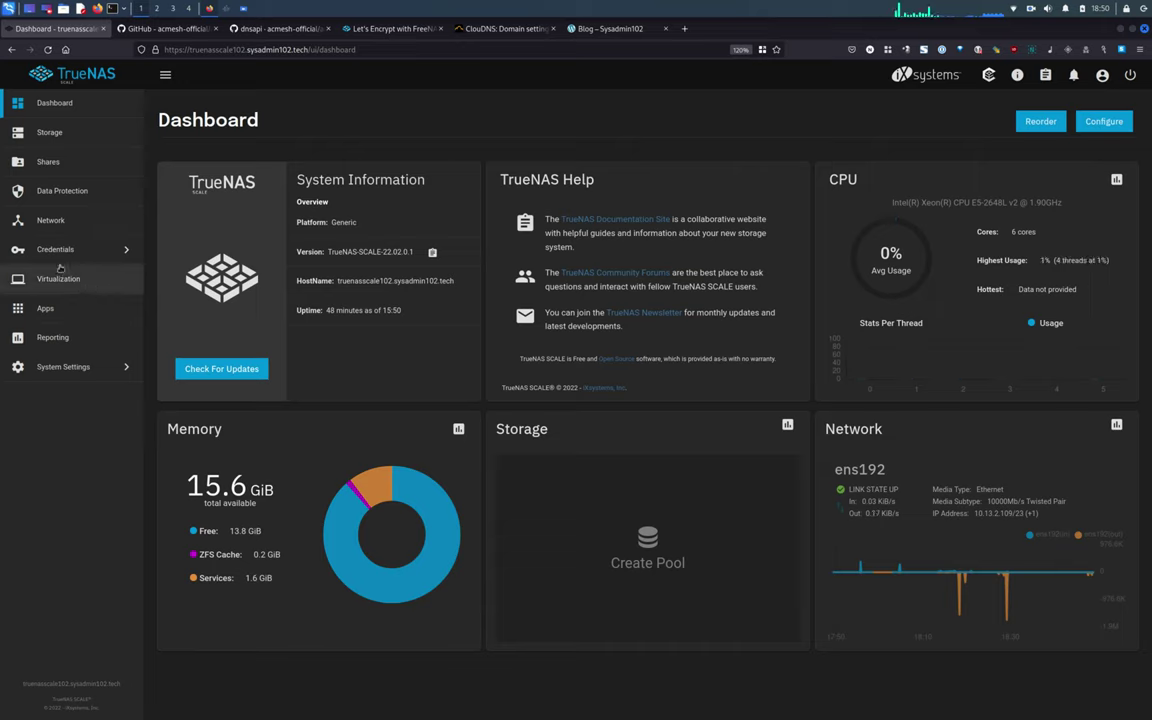
# Add a cron job under System Settings > Advanced described as 'Let's encrypt Renewal'
pyautogui.click(65, 367)
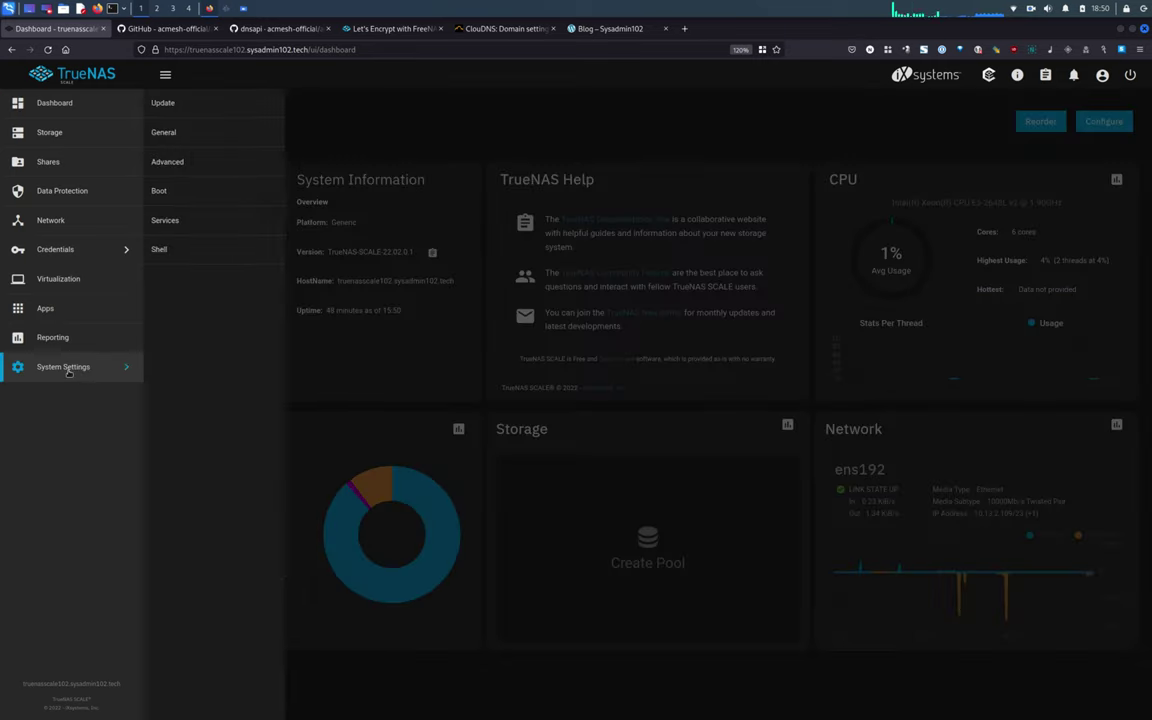
pyautogui.click(172, 163)
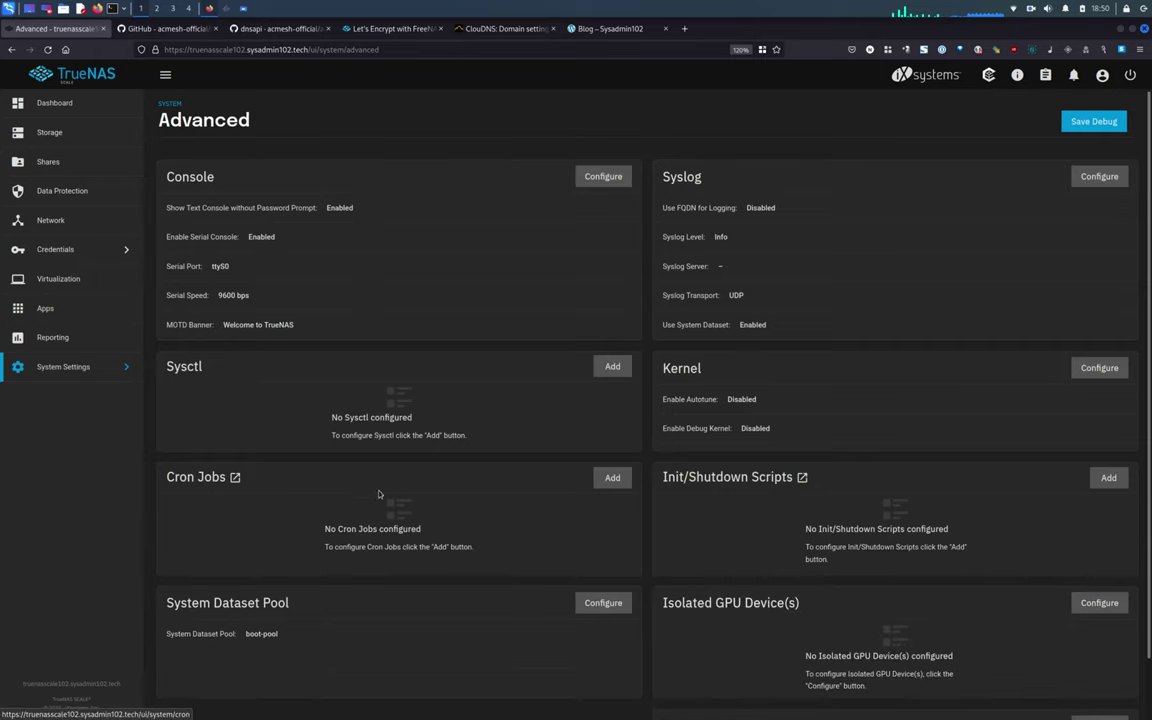
pyautogui.click(615, 478)
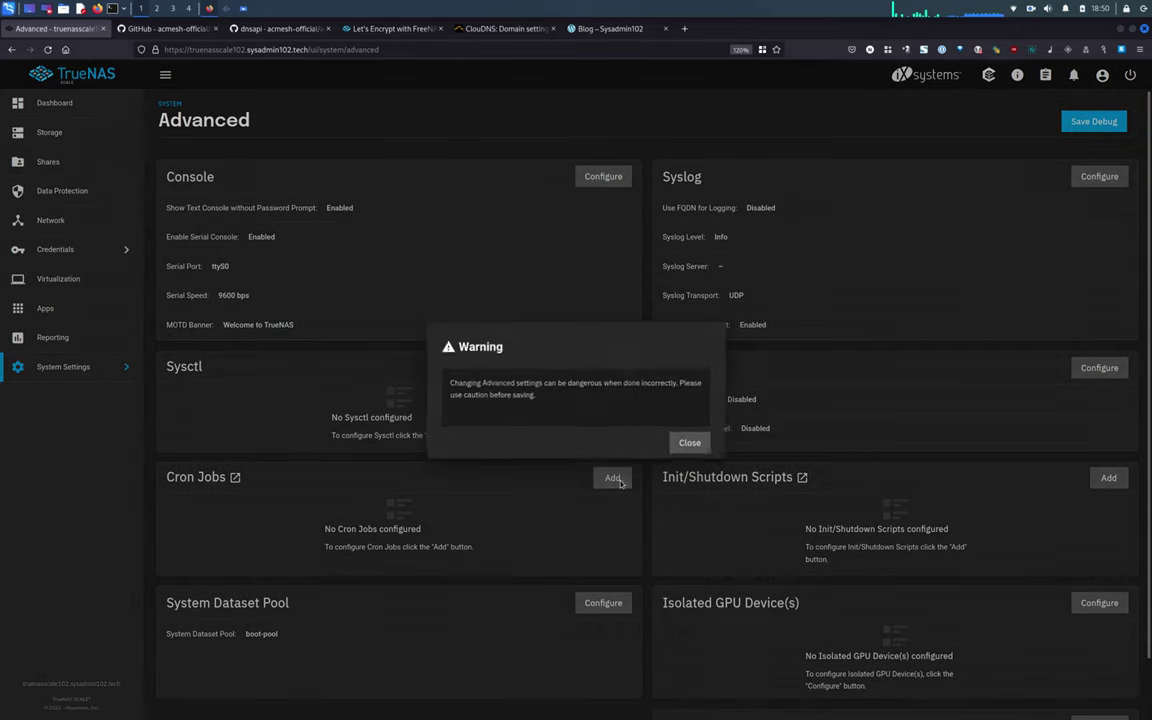
pyautogui.click(686, 443)
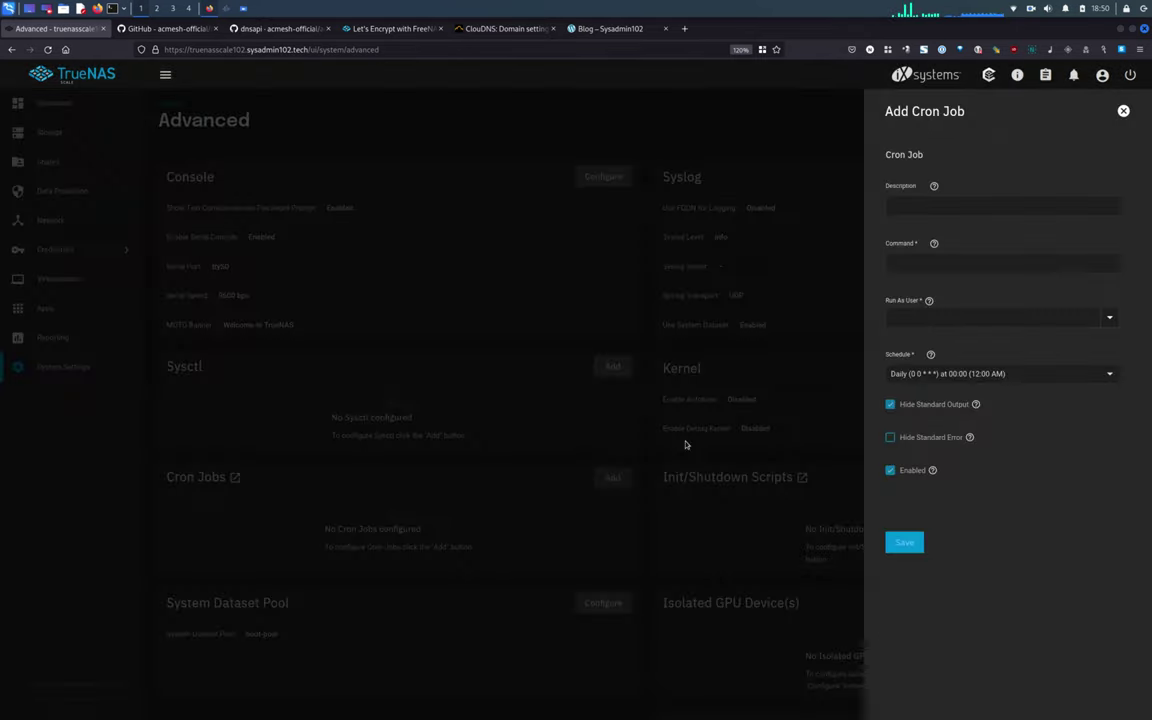
pyautogui.click(940, 205)
pyautogui.write('Let')
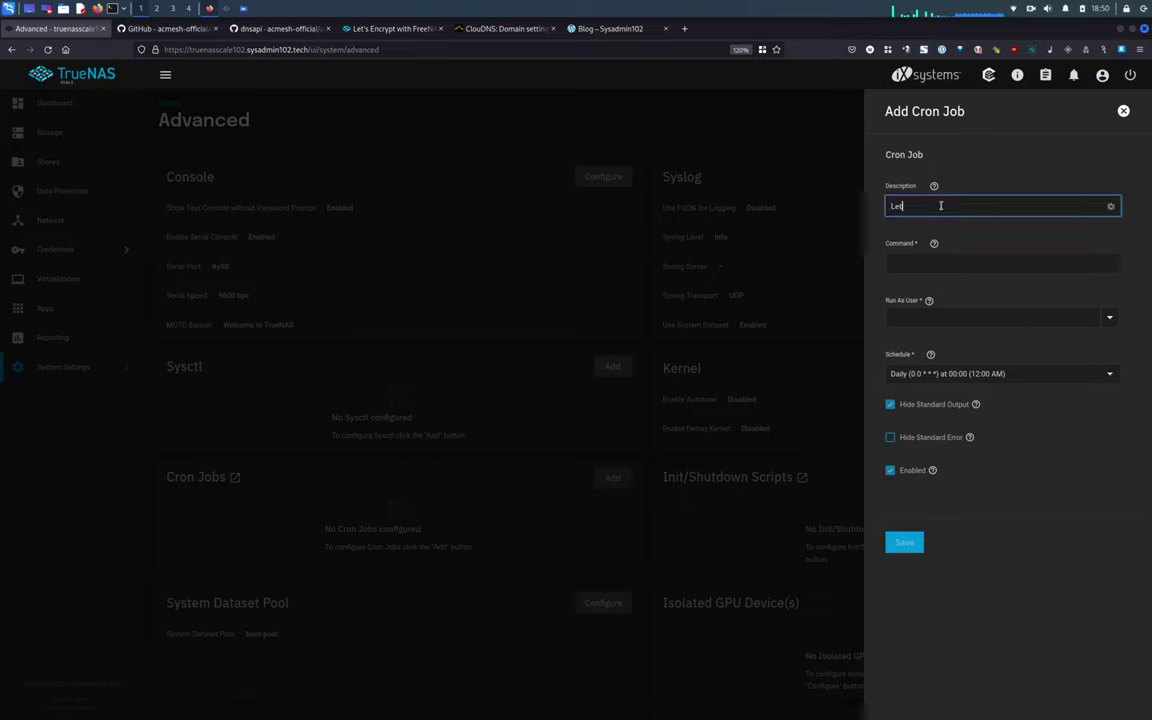
pyautogui.write("'s encrypt Renewal")
pyautogui.press('BackSpace')
pyautogui.write('new')
pyautogui.press('Tab')
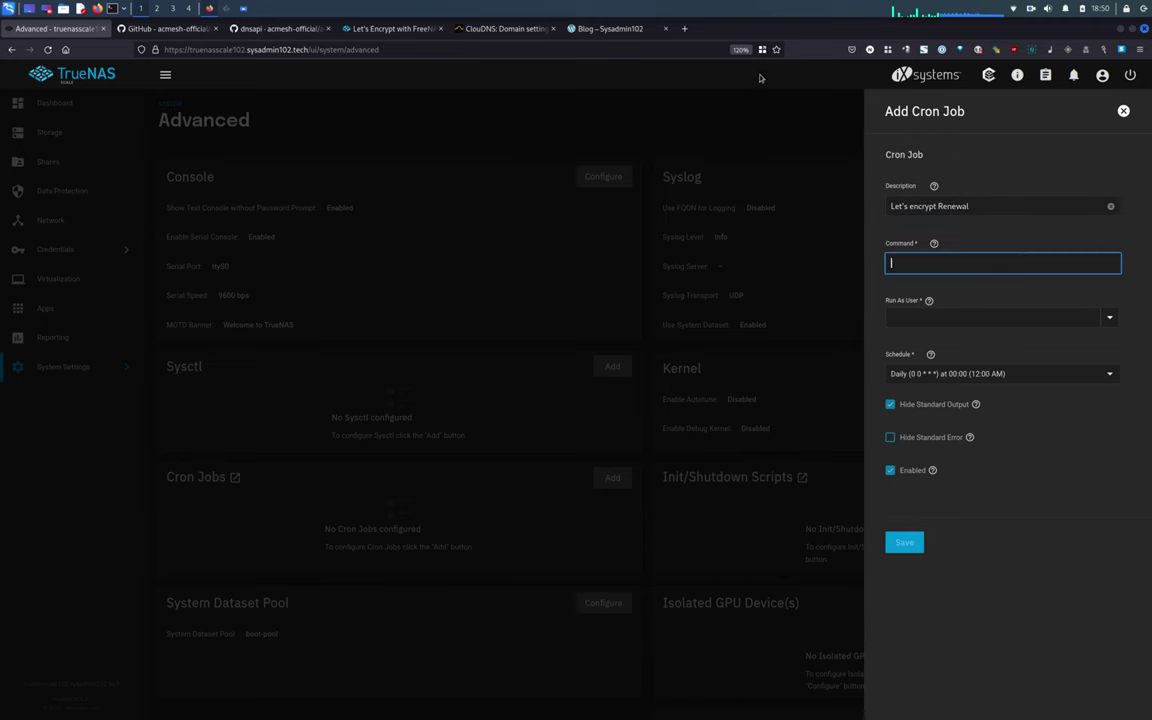
# Set the job command to '/root/.acme.sh/acme.sh --cron', copied from the Let's Encrypt article
pyautogui.click(385, 28)
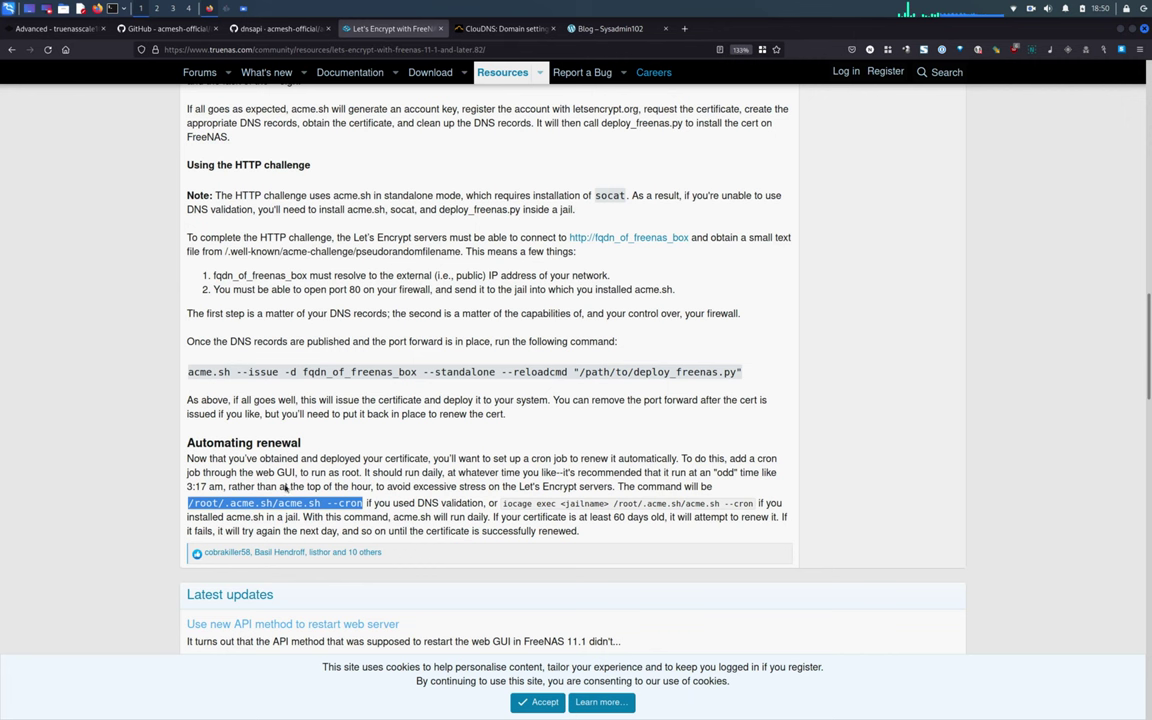
pyautogui.rightClick(251, 454)
pyautogui.click(265, 464)
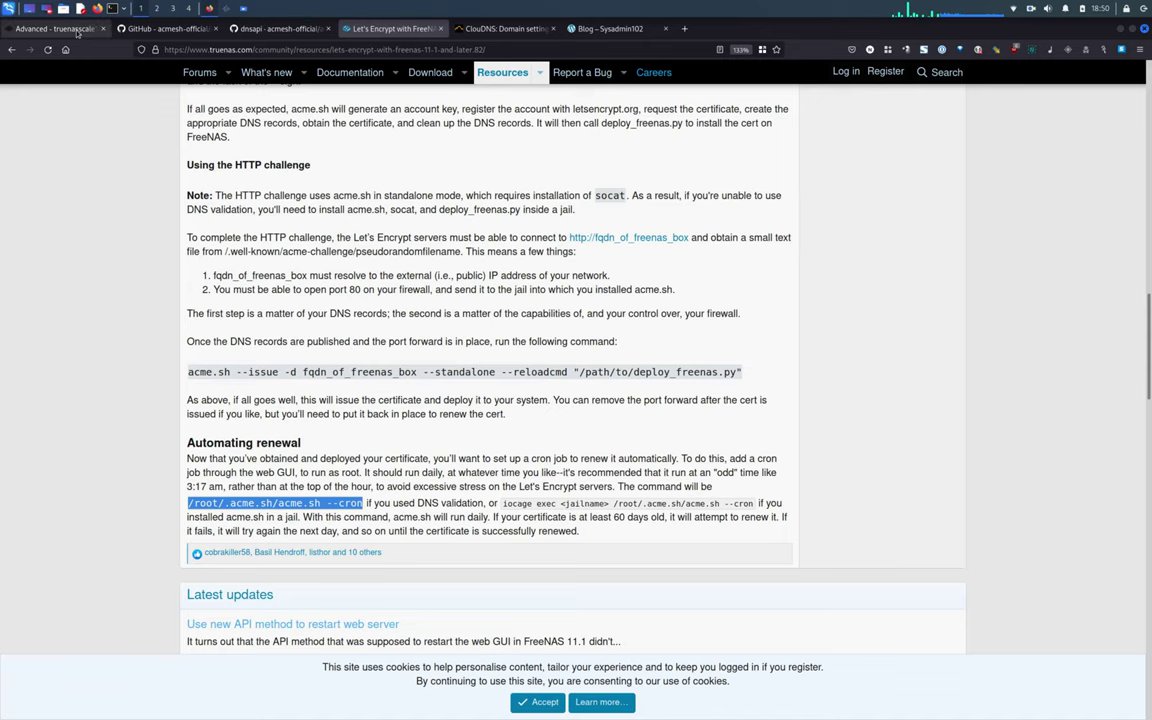
pyautogui.click(77, 32)
pyautogui.hotkey('ctrl', 'v')
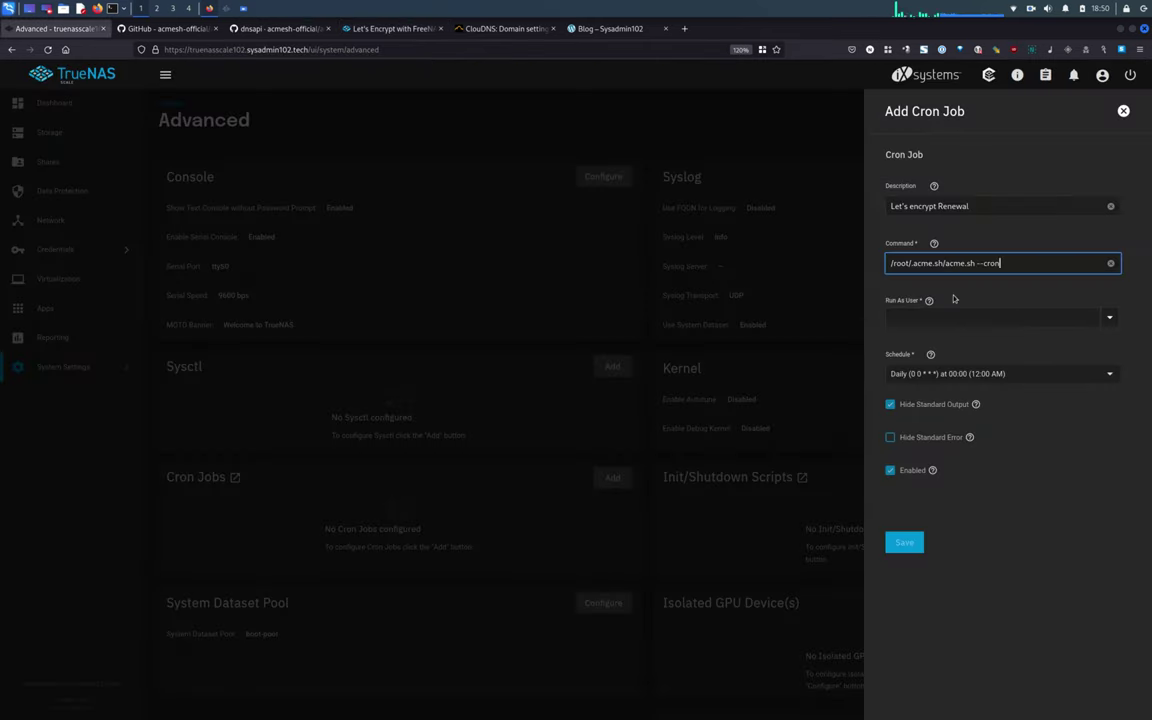
# Run the cron job as root on a weekly Sunday schedule and save it
pyautogui.click(1000, 318)
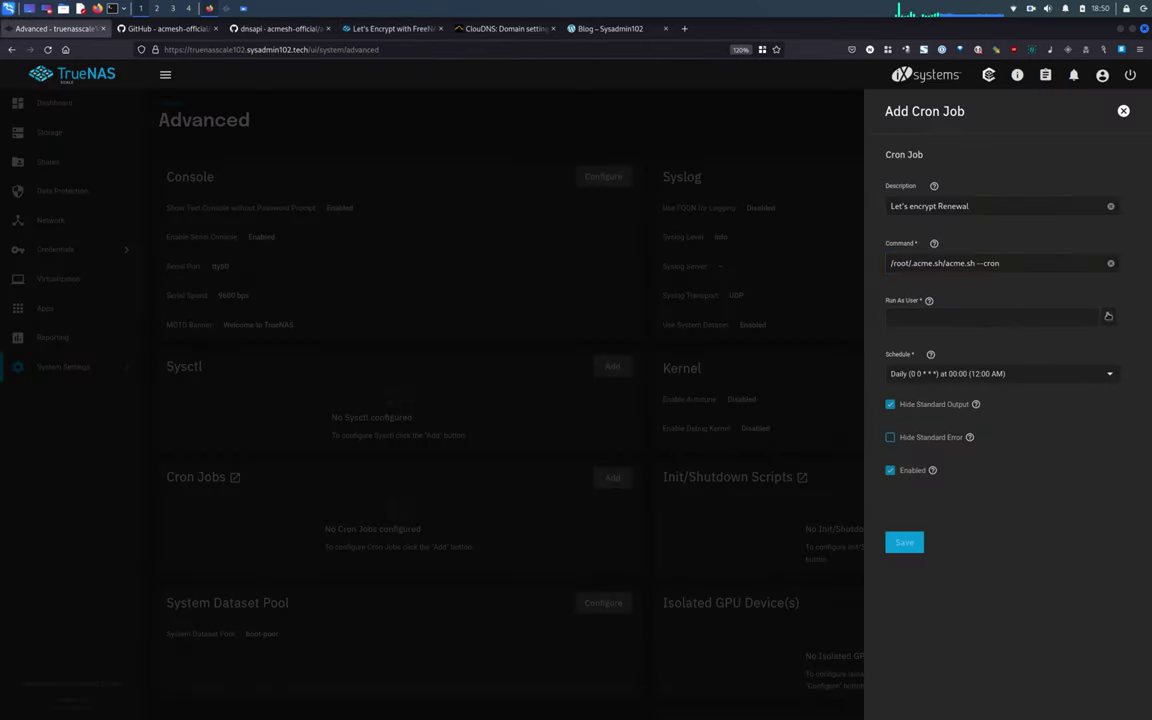
pyautogui.click(1048, 344)
pyautogui.click(1110, 379)
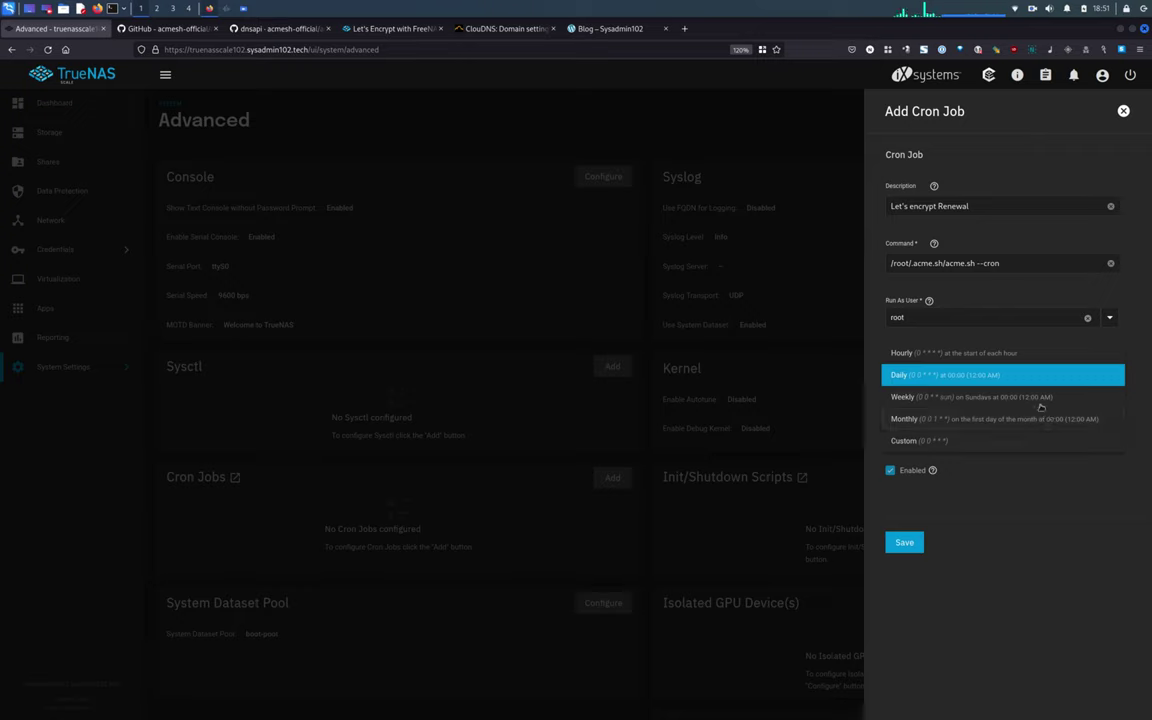
pyautogui.click(1050, 399)
pyautogui.click(905, 543)
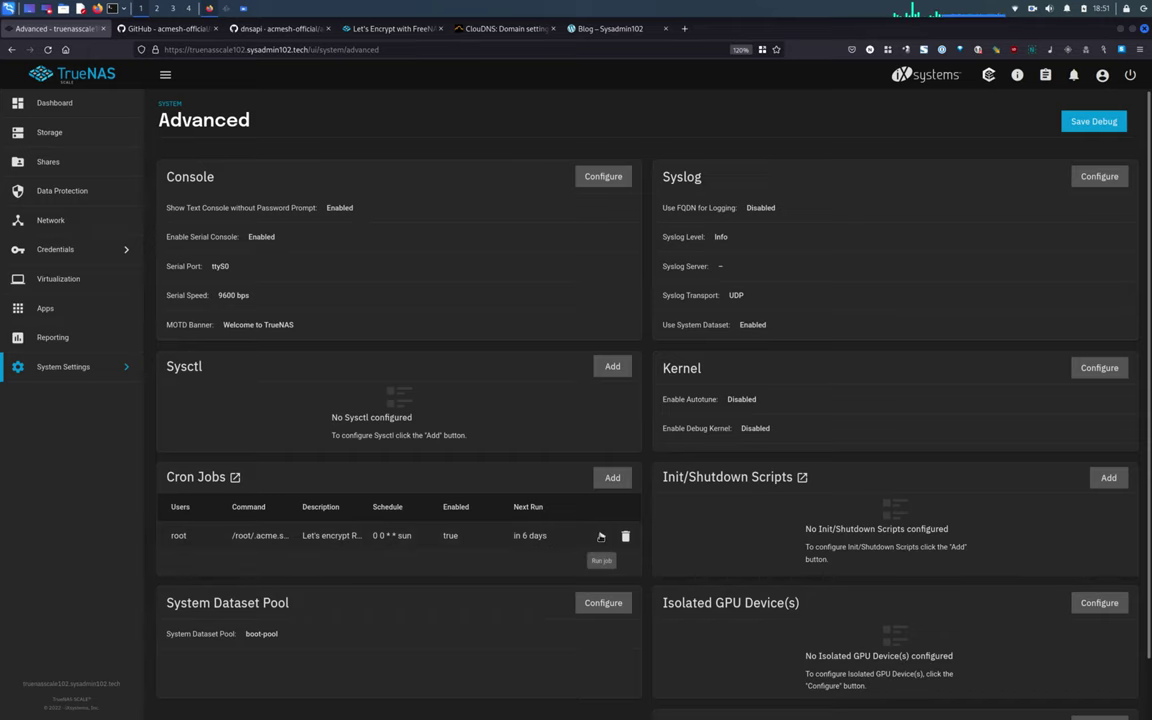
# Run the Let's encrypt Renewal job once, confirm its success, and return to the Dashboard
pyautogui.click(600, 537)
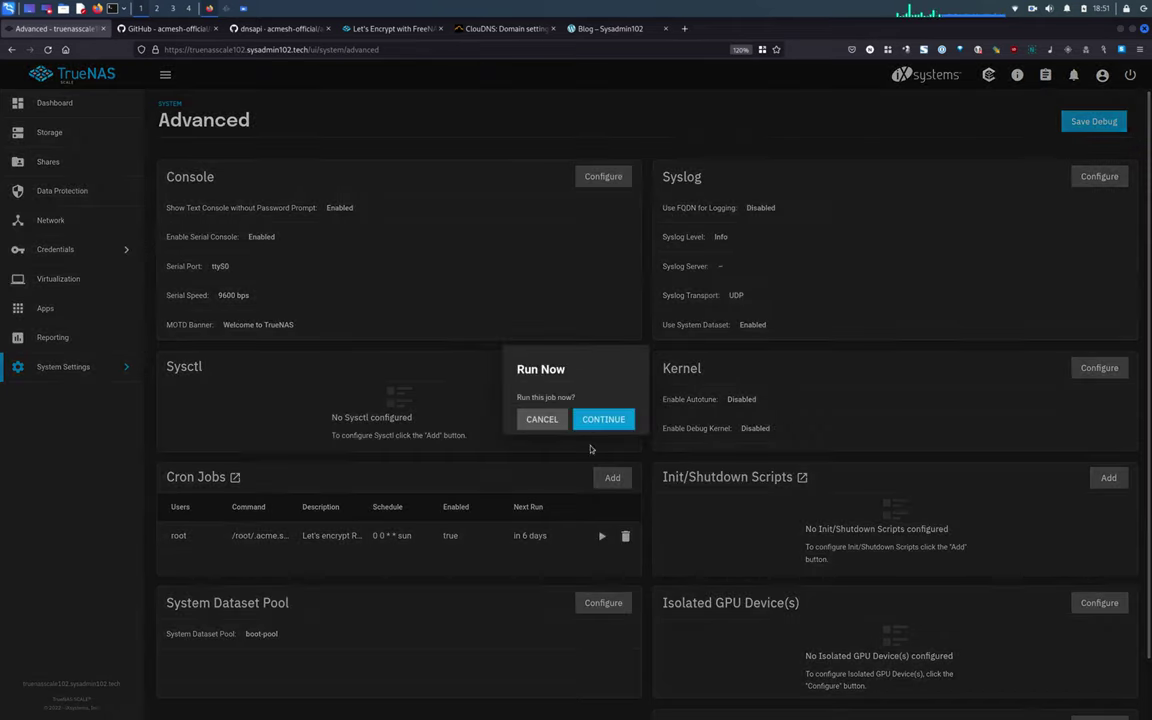
pyautogui.click(596, 420)
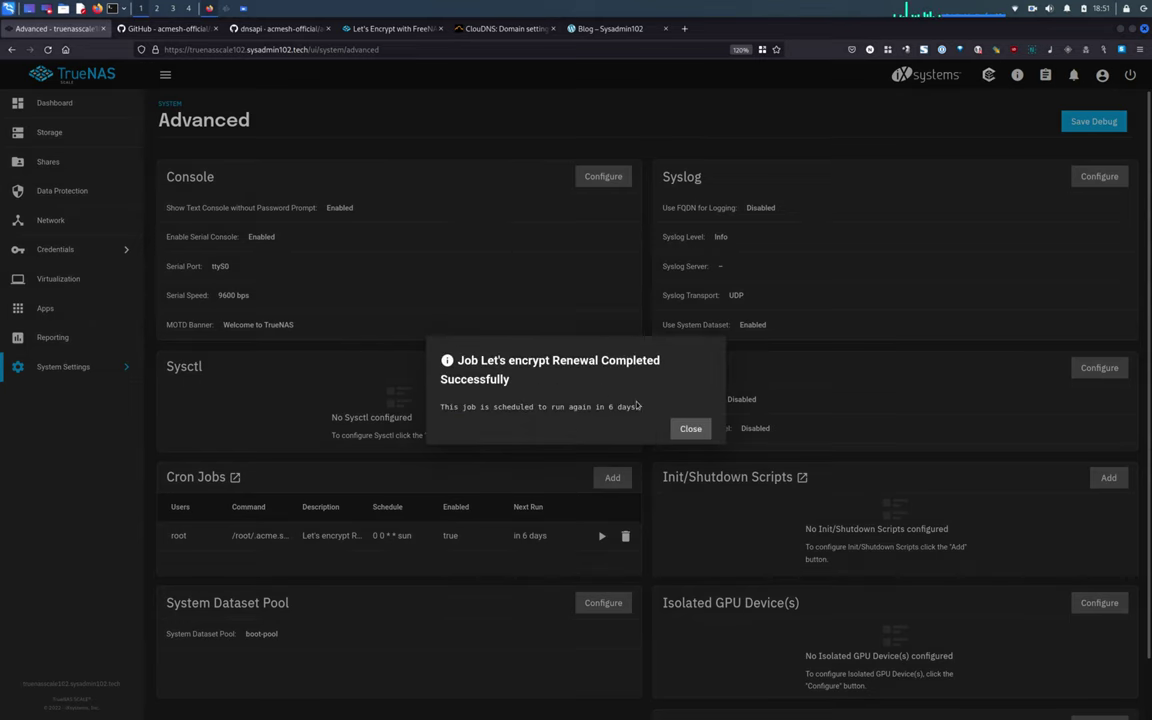
pyautogui.click(684, 430)
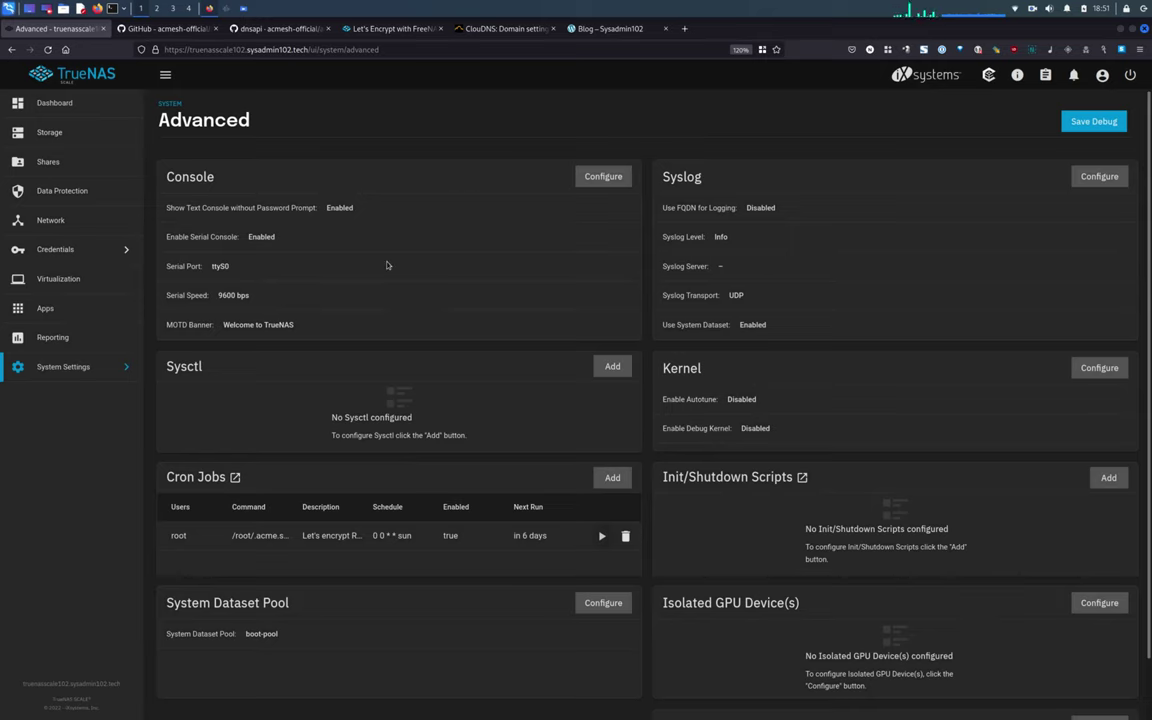
pyautogui.scroll(-1, 388, 265)
pyautogui.scroll(1, 388, 265)
pyautogui.click(85, 108)
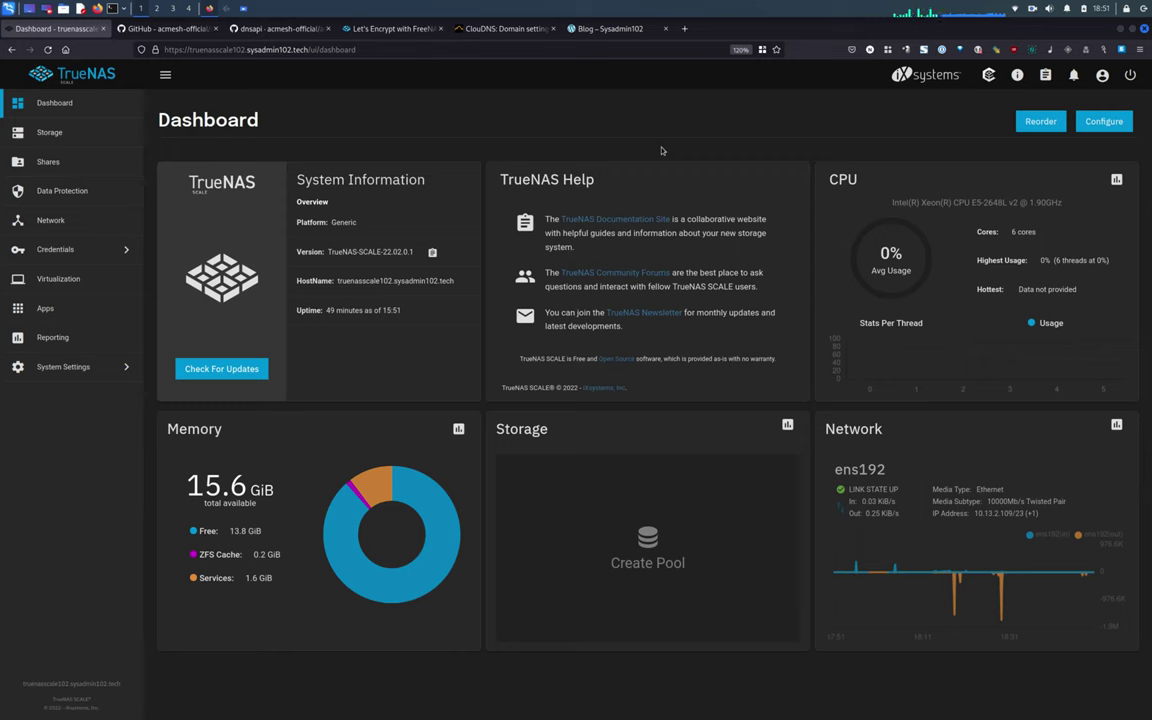
# Open the Forum page on the Blog – Sysadmin102 site
pyautogui.click(600, 28)
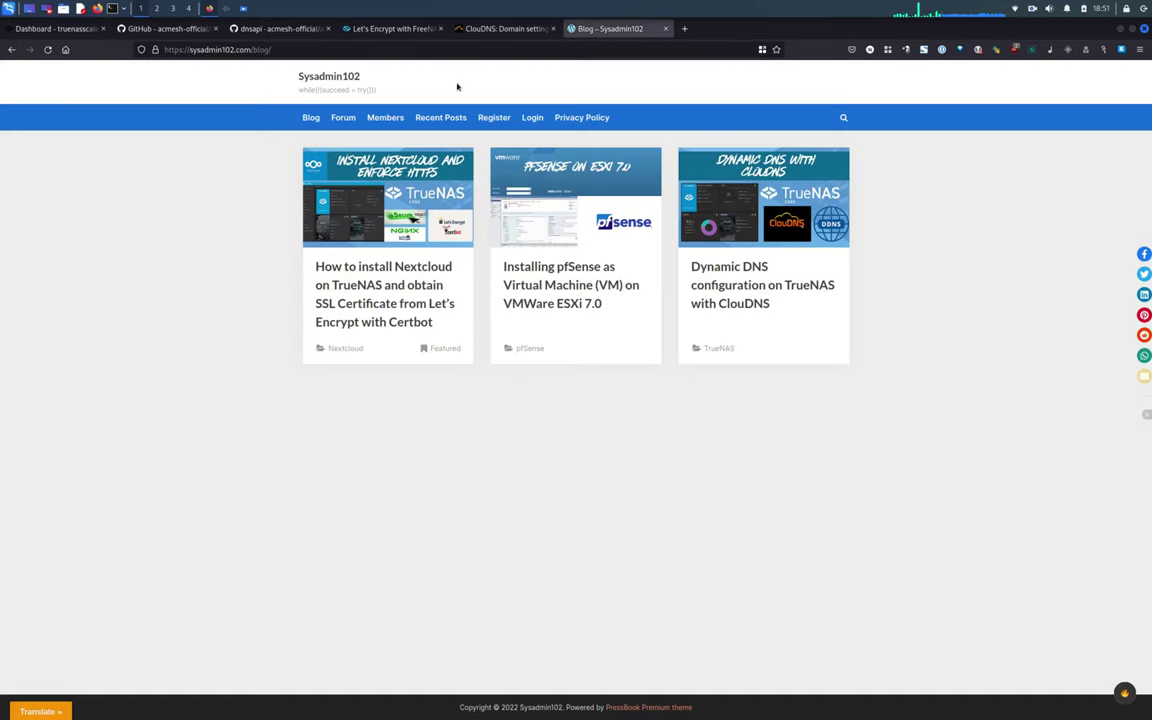
pyautogui.click(343, 119)
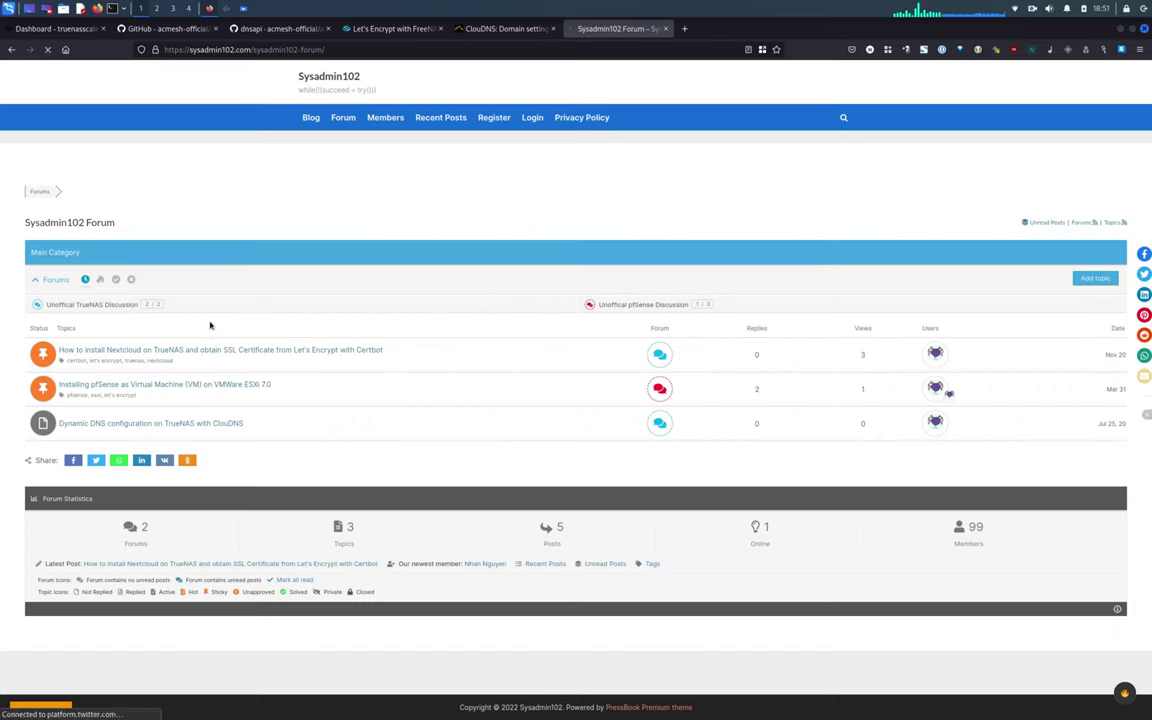